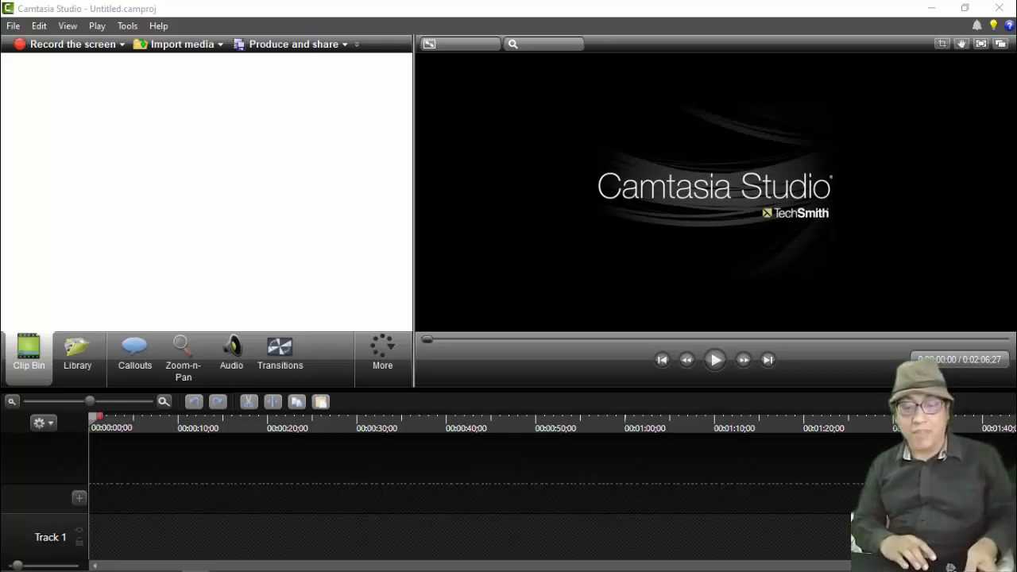
Step: Switch to File Explorer to review the media files in the Latihan-2 Semut folder, and return to Camtasia Studio
{"action": "mouse_move", "coordinate": [362, 569]}
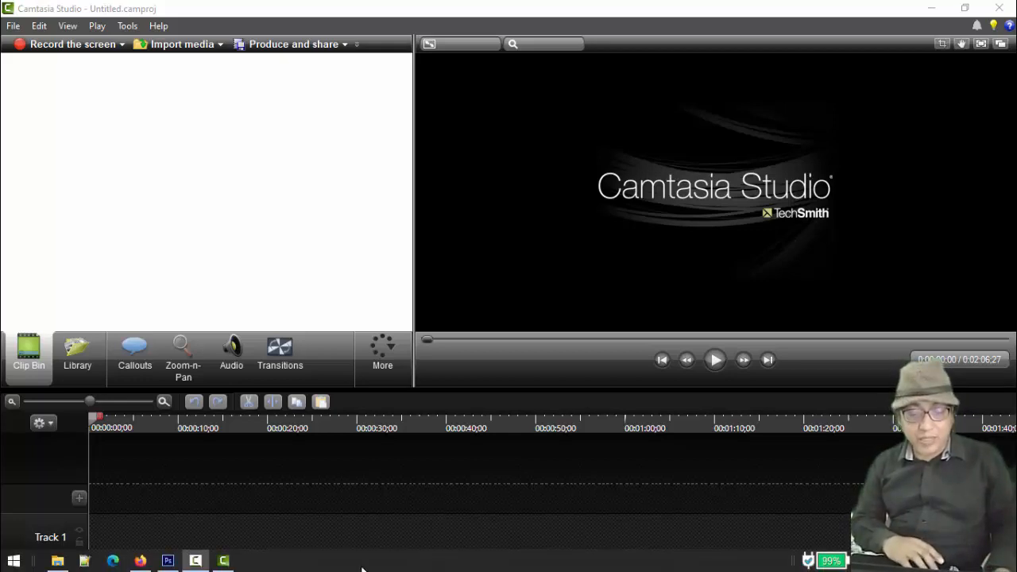
{"action": "left_click", "coordinate": [57, 561]}
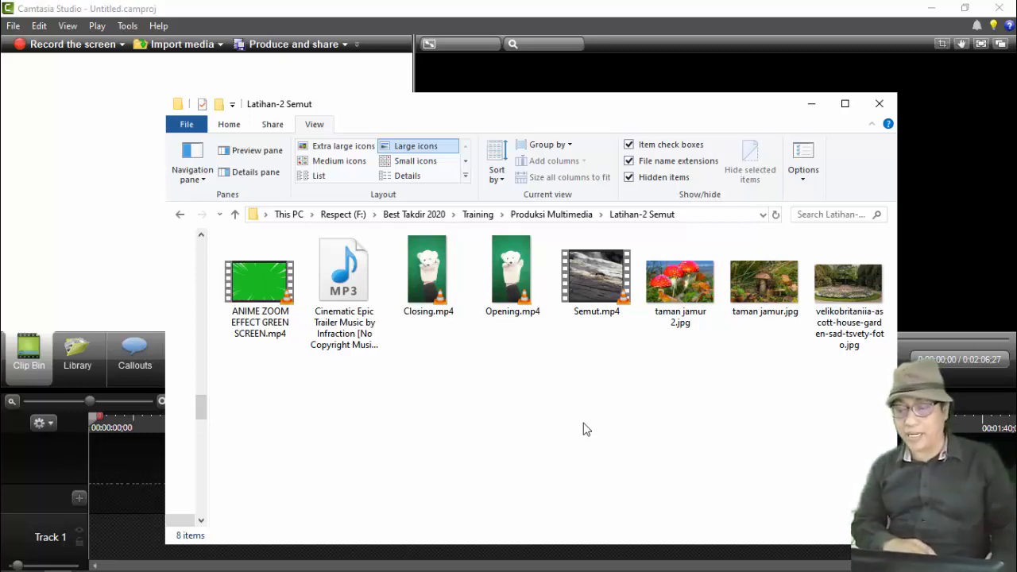
{"action": "left_click", "coordinate": [633, 8]}
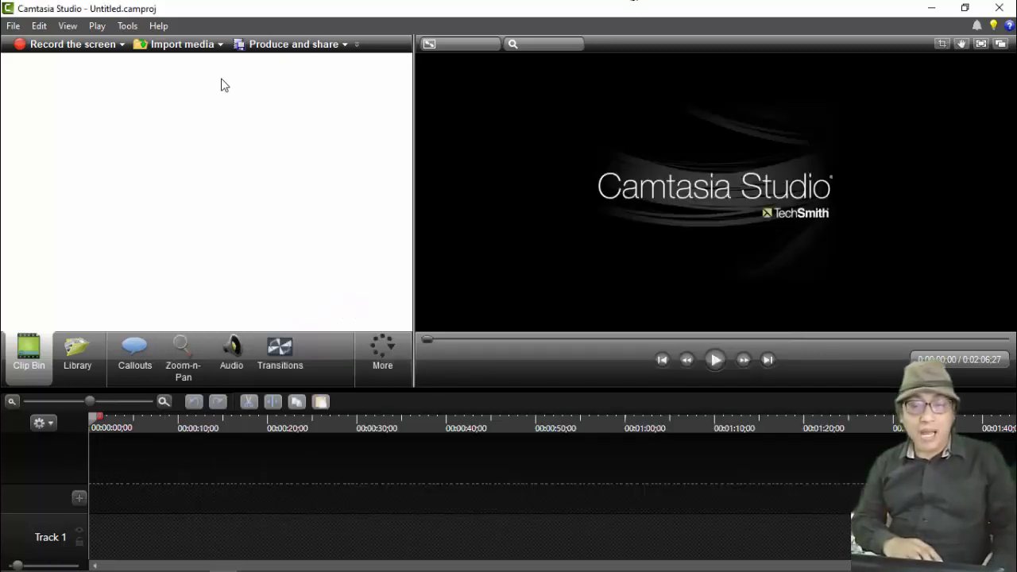
Step: Import all eight media files from the Best Takdir 2020 > Training > Produksi Multimedia > Latihan-2 Semut folder
{"action": "left_click", "coordinate": [181, 51]}
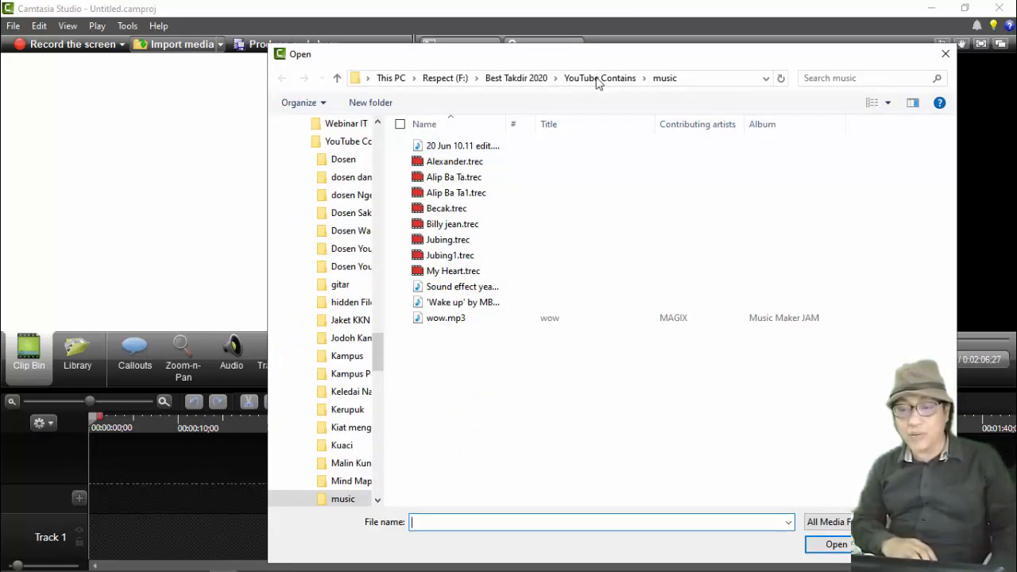
{"action": "left_click", "coordinate": [520, 78]}
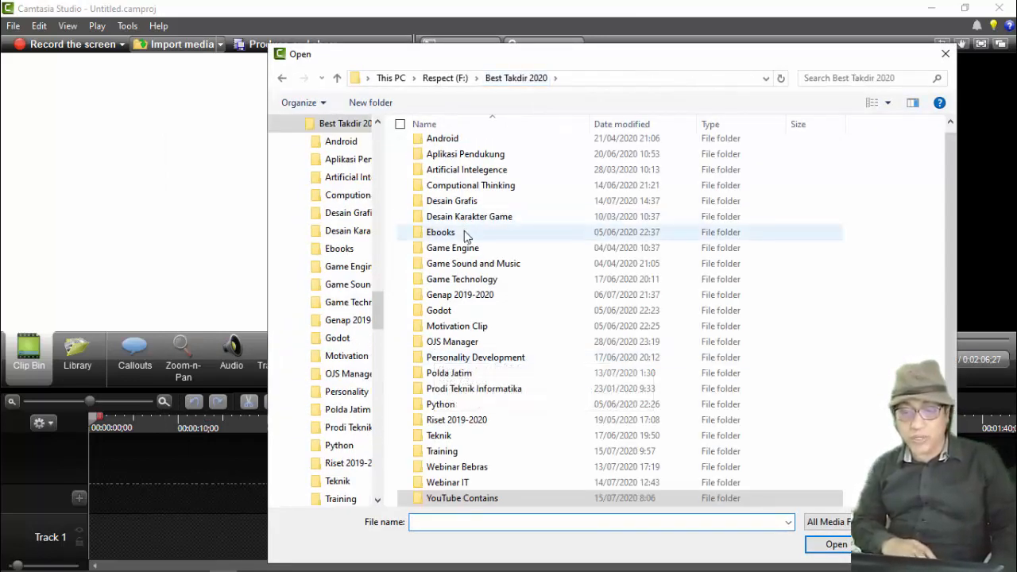
{"action": "double_click", "coordinate": [451, 452]}
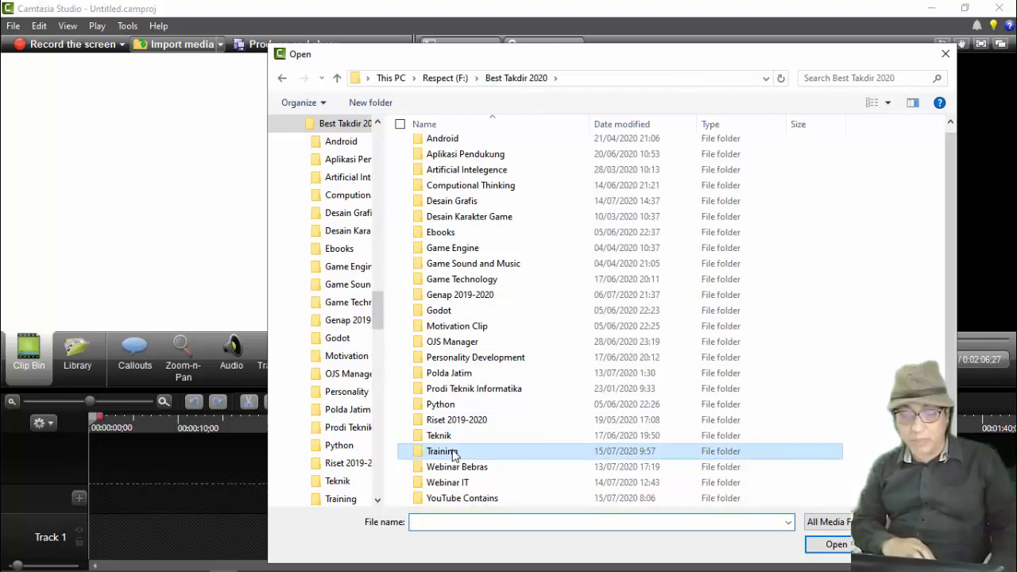
{"action": "double_click", "coordinate": [466, 165]}
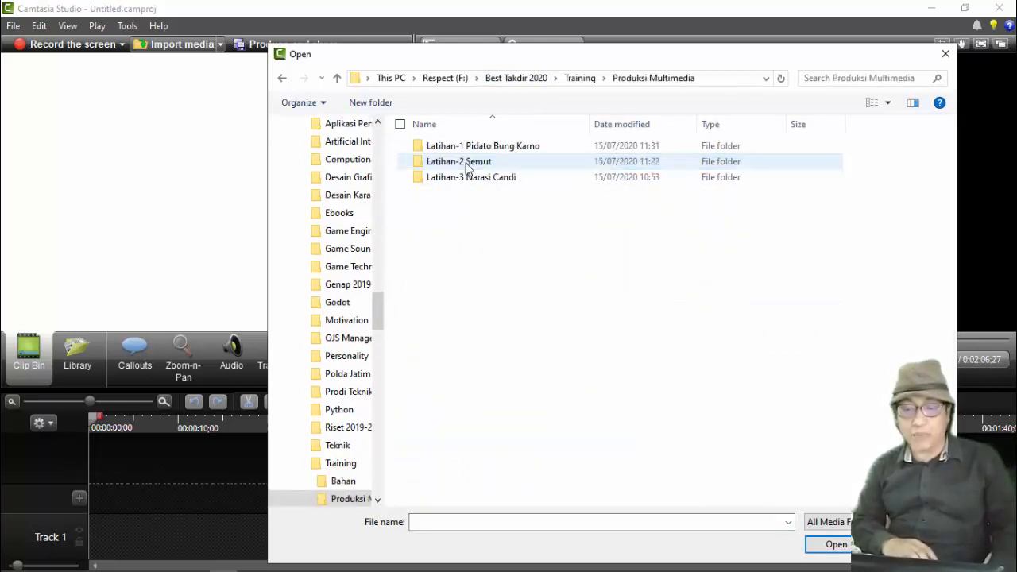
{"action": "double_click", "coordinate": [468, 164]}
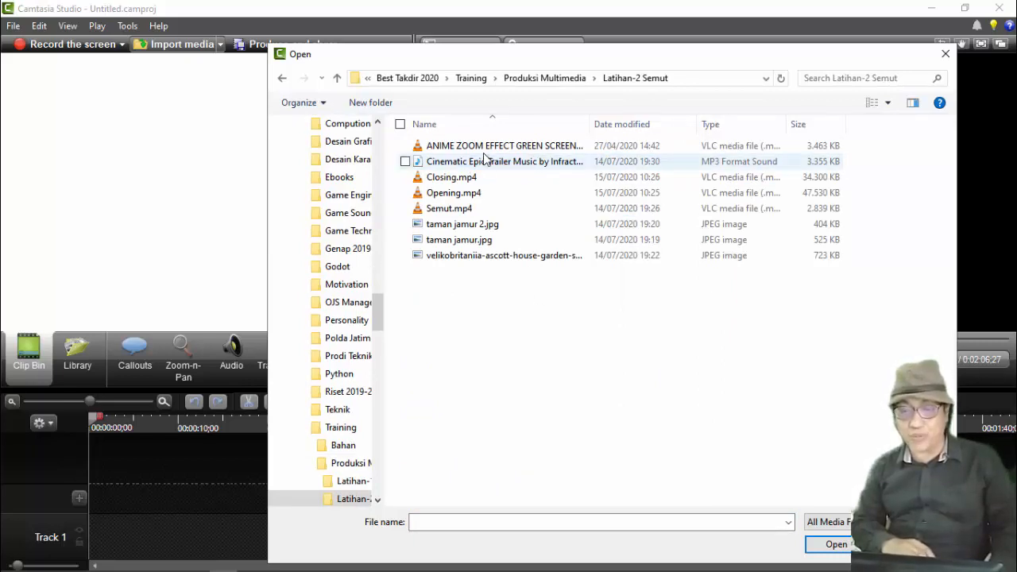
{"action": "left_click_drag", "start_coordinate": [572, 342], "coordinate": [421, 136]}
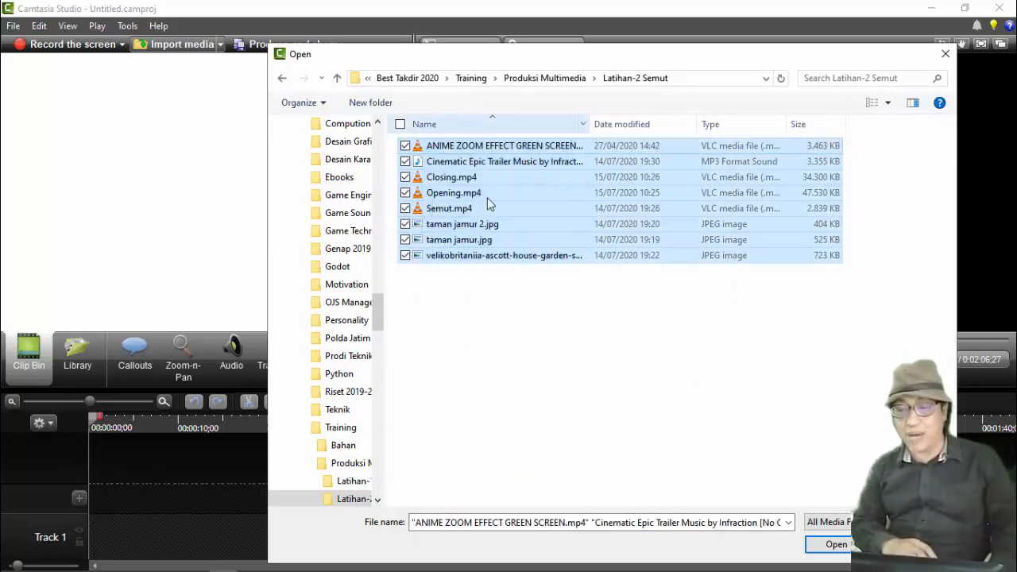
{"action": "left_click", "coordinate": [843, 545]}
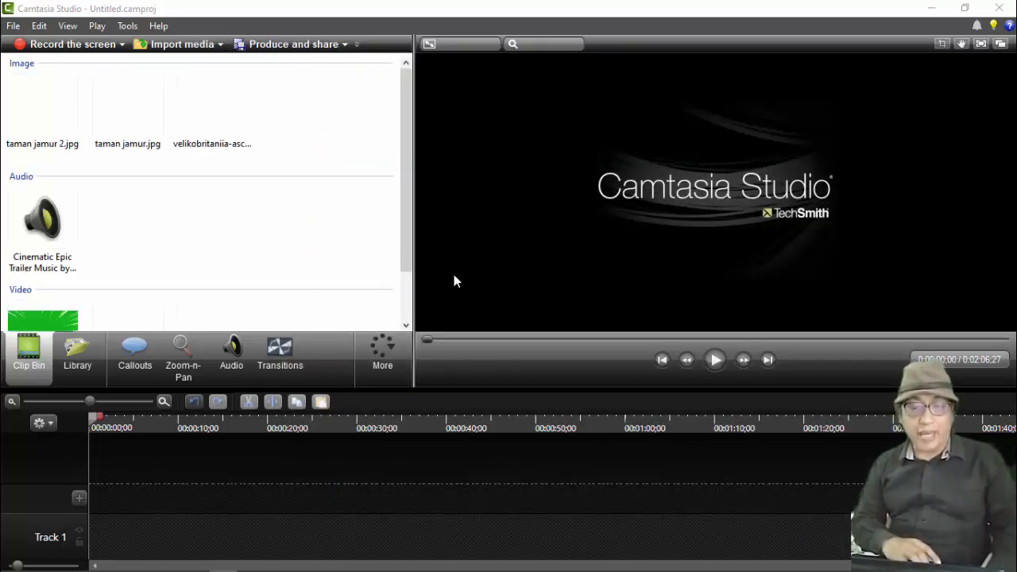
Step: Look through the imported media and place taman jamur 2.jpg at the start of Track 1
{"action": "left_click_drag", "start_coordinate": [409, 184], "coordinate": [410, 251]}
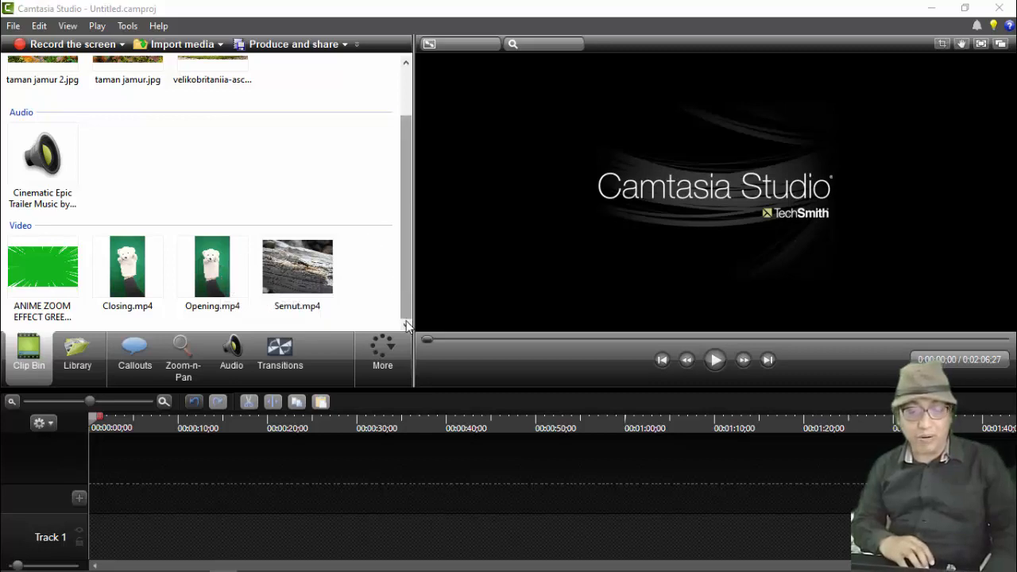
{"action": "left_click_drag", "start_coordinate": [400, 177], "coordinate": [398, 126]}
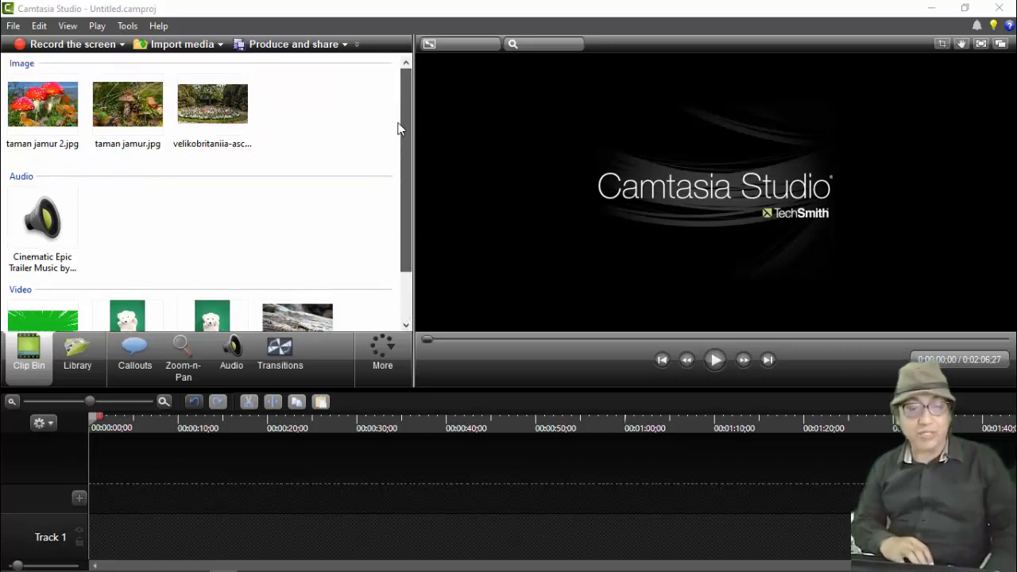
{"action": "left_click_drag", "start_coordinate": [35, 111], "coordinate": [112, 541]}
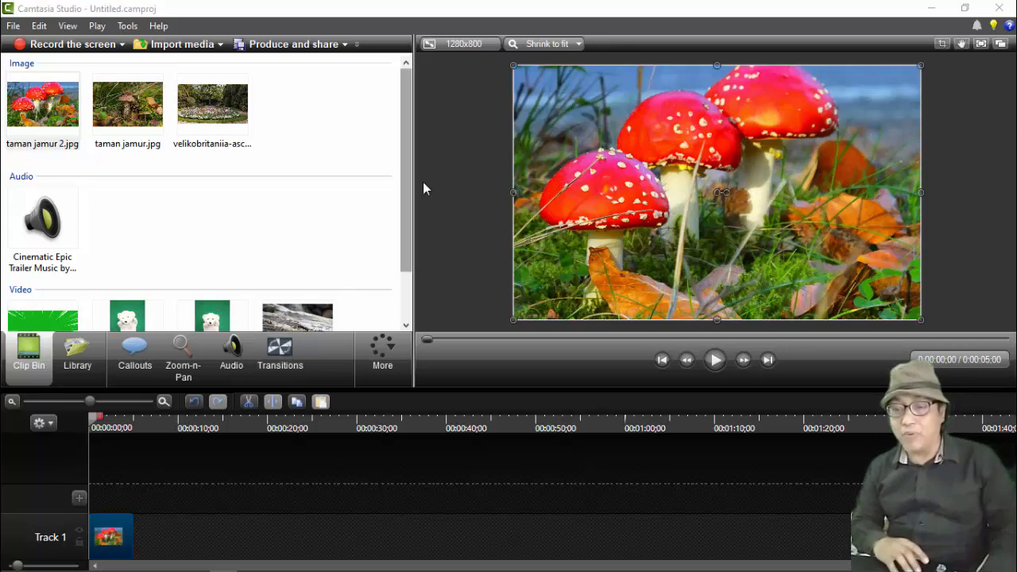
Step: Set the editing dimensions to 720p HD (1280x720) great for YouTube
{"action": "left_click", "coordinate": [477, 46]}
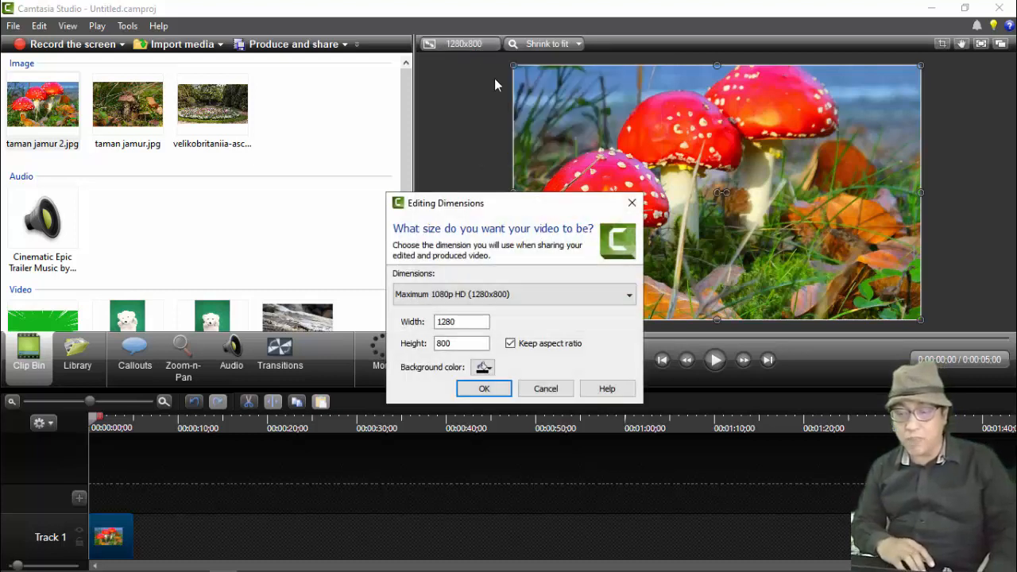
{"action": "left_click", "coordinate": [627, 301]}
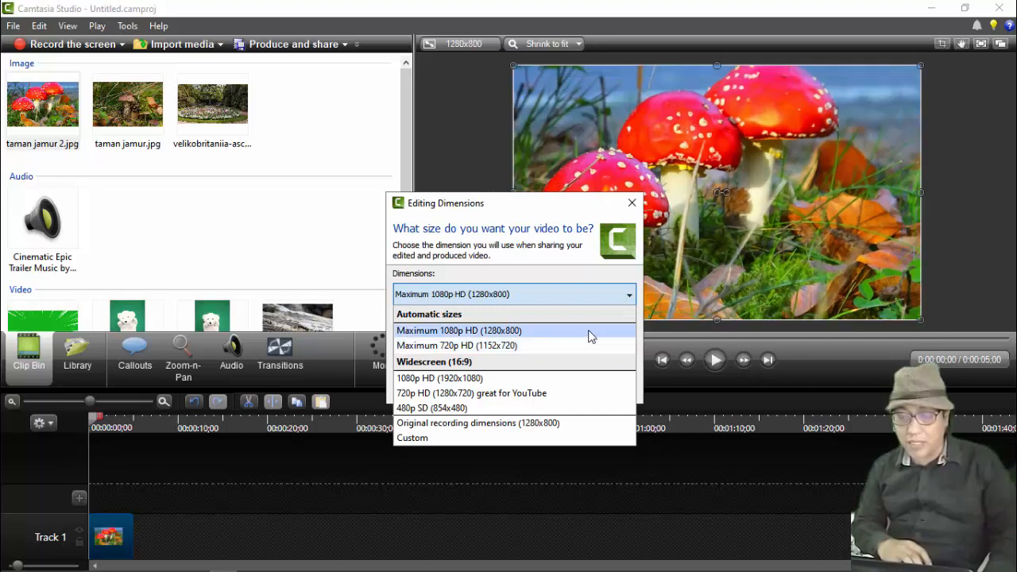
{"action": "left_click", "coordinate": [590, 330]}
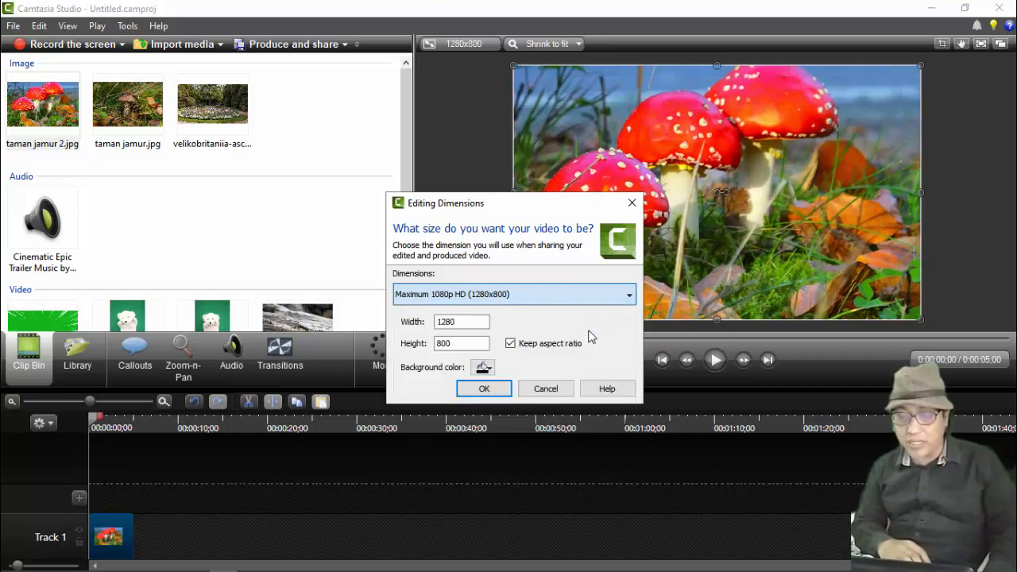
{"action": "left_click", "coordinate": [627, 295]}
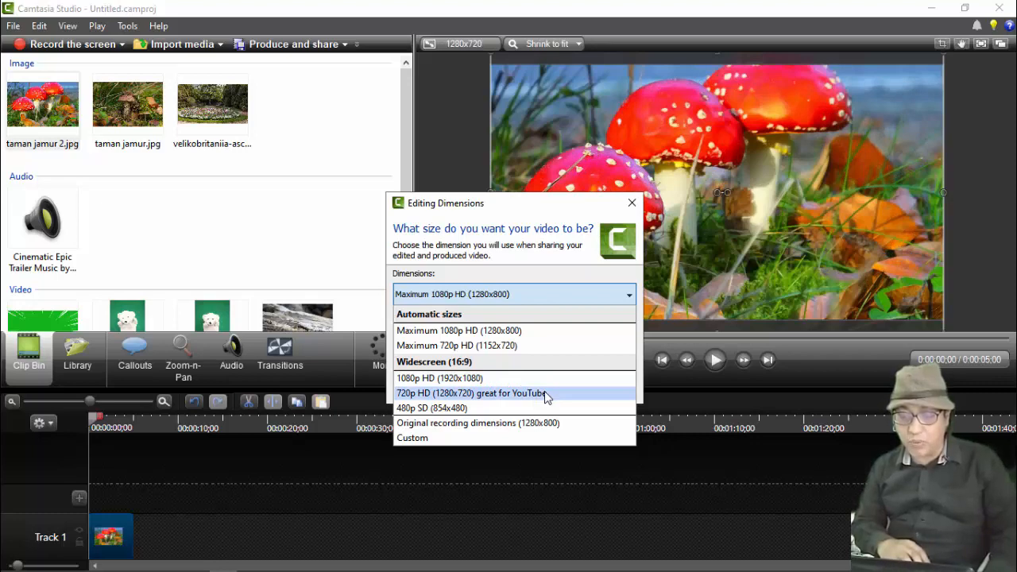
{"action": "left_click", "coordinate": [546, 394]}
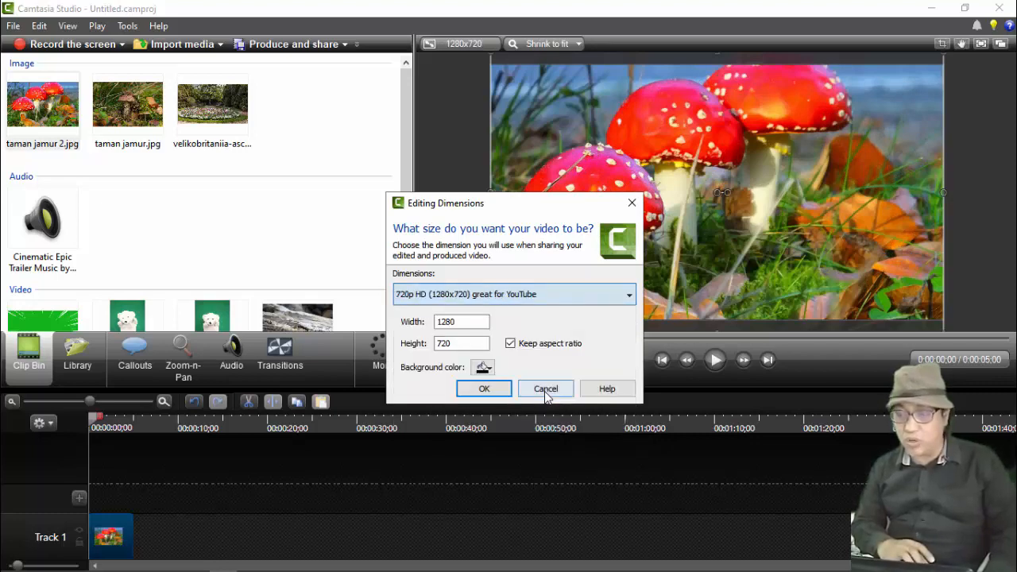
{"action": "left_click", "coordinate": [485, 389]}
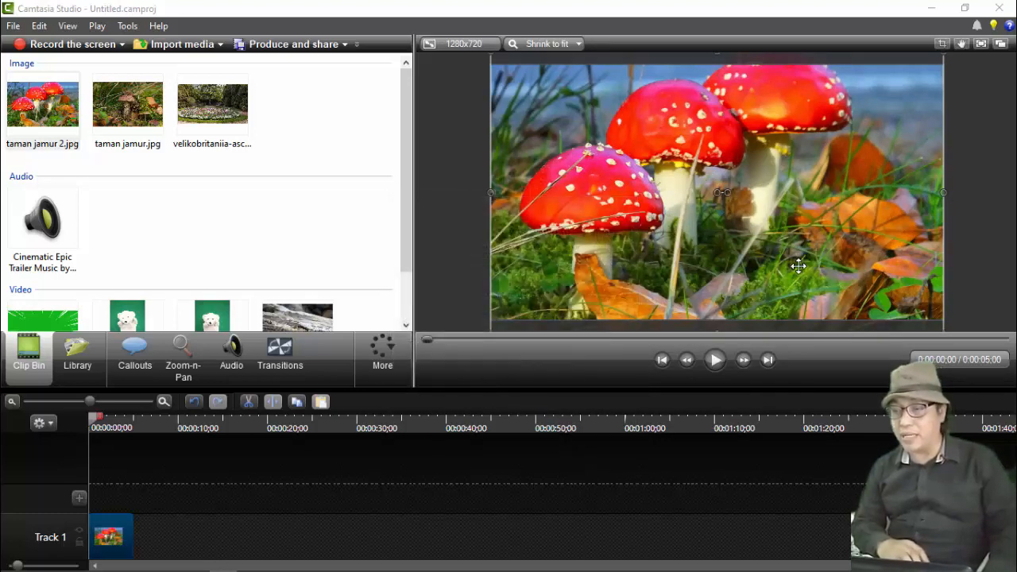
Step: Shift the mushroom image slightly upward on the canvas and extend its clip on Track 1 to about 12 seconds
{"action": "mouse_move", "coordinate": [797, 266]}
{"action": "left_mouse_down"}
{"action": "mouse_move", "coordinate": [794, 229]}
{"action": "mouse_move", "coordinate": [797, 255]}
{"action": "left_mouse_up"}
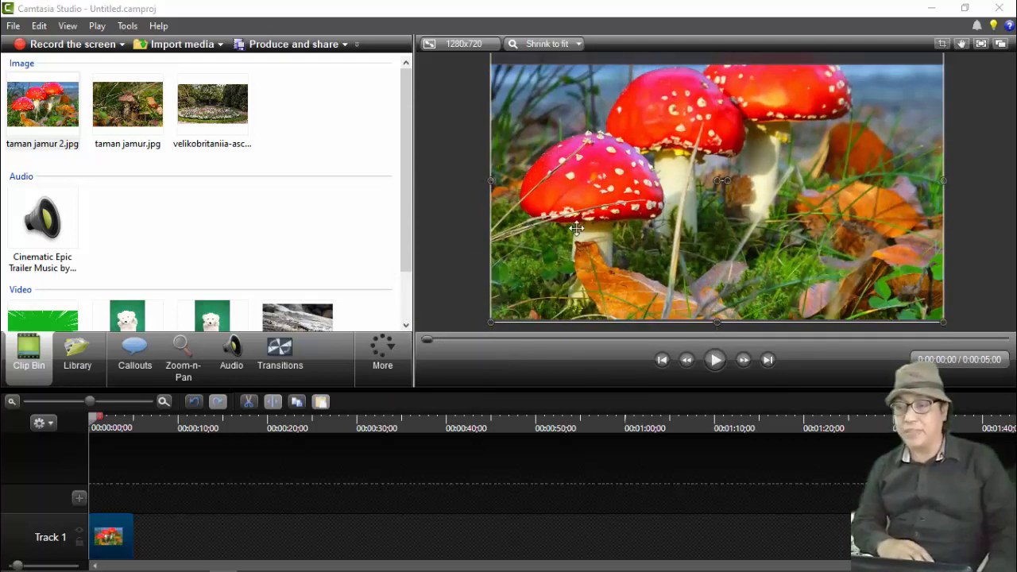
{"action": "left_click", "coordinate": [447, 226]}
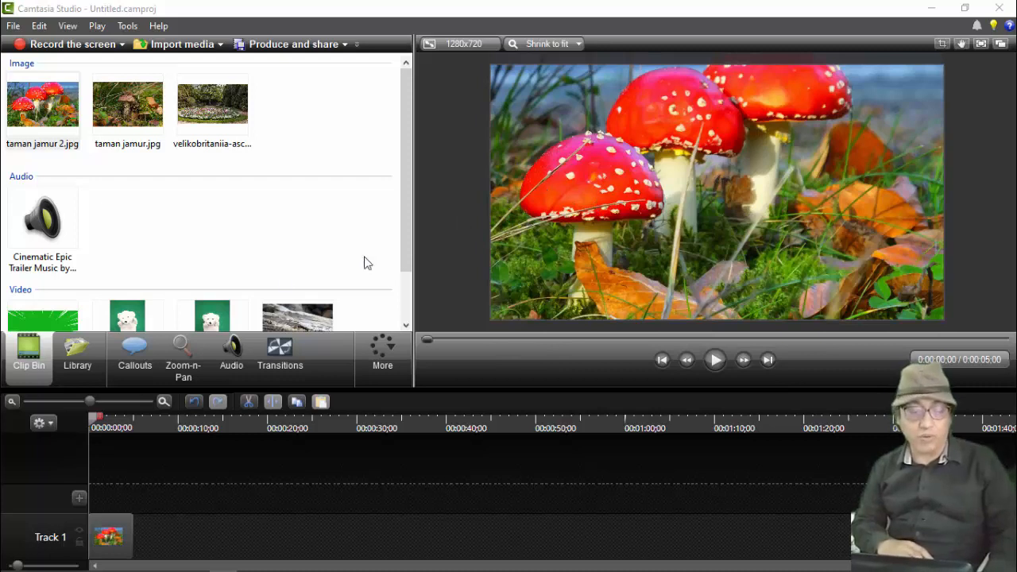
{"action": "left_click_drag", "start_coordinate": [131, 542], "coordinate": [198, 544]}
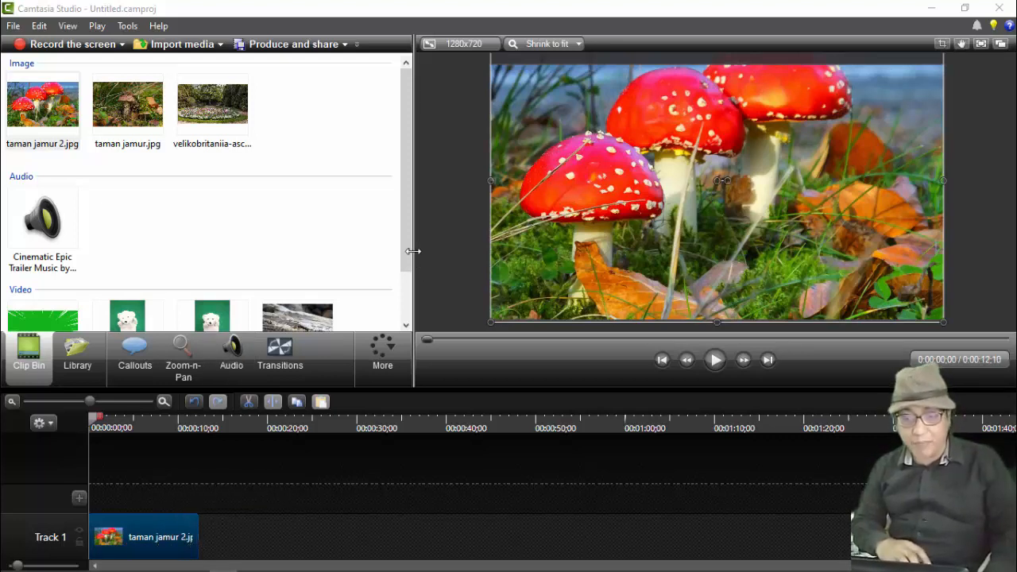
Step: Add the Opening.mp4 video on a new track above the mushroom image, starting at the beginning of the timeline
{"action": "left_click_drag", "start_coordinate": [408, 251], "coordinate": [410, 303]}
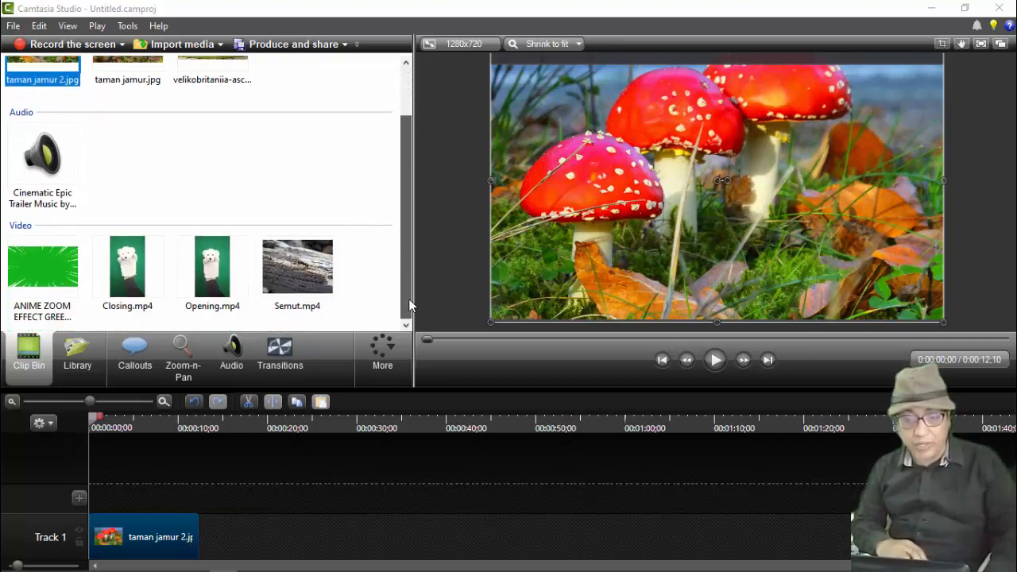
{"action": "left_click", "coordinate": [214, 281]}
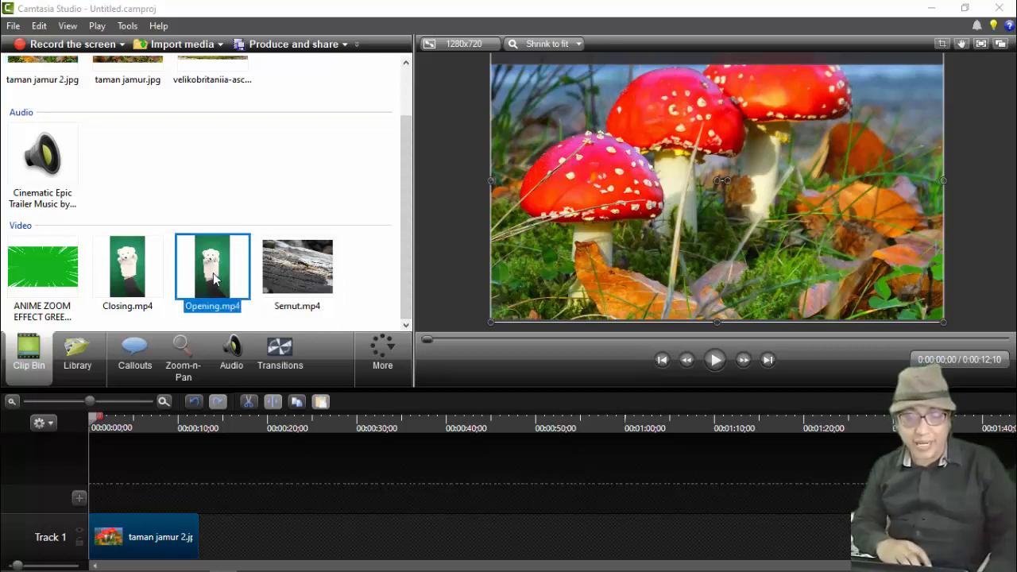
{"action": "left_click_drag", "start_coordinate": [213, 280], "coordinate": [110, 499]}
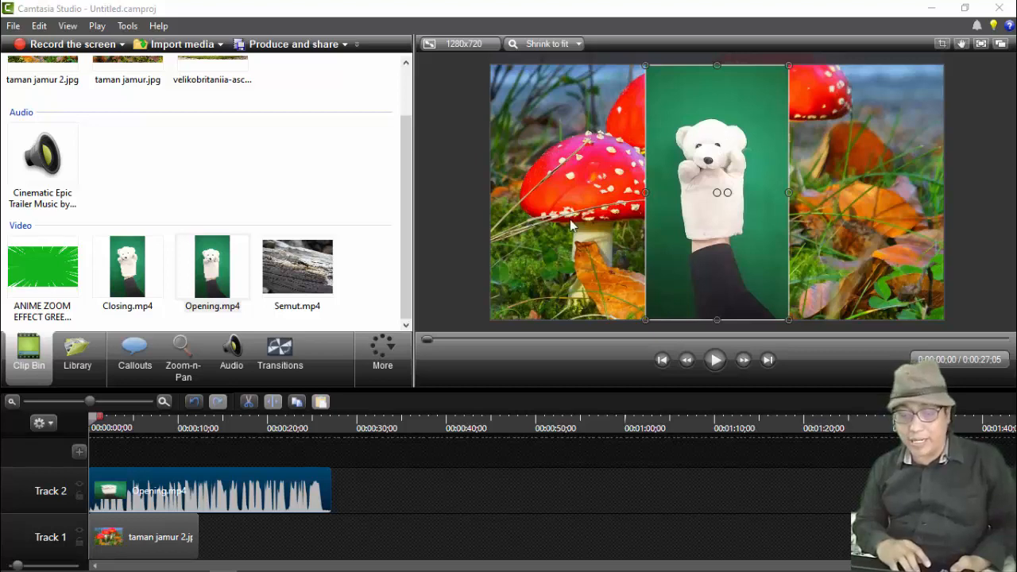
Step: Preview Opening.mp4 to find where the puppet performance ends, and trim the clip's end to 0:00:25;02
{"action": "left_click", "coordinate": [715, 360]}
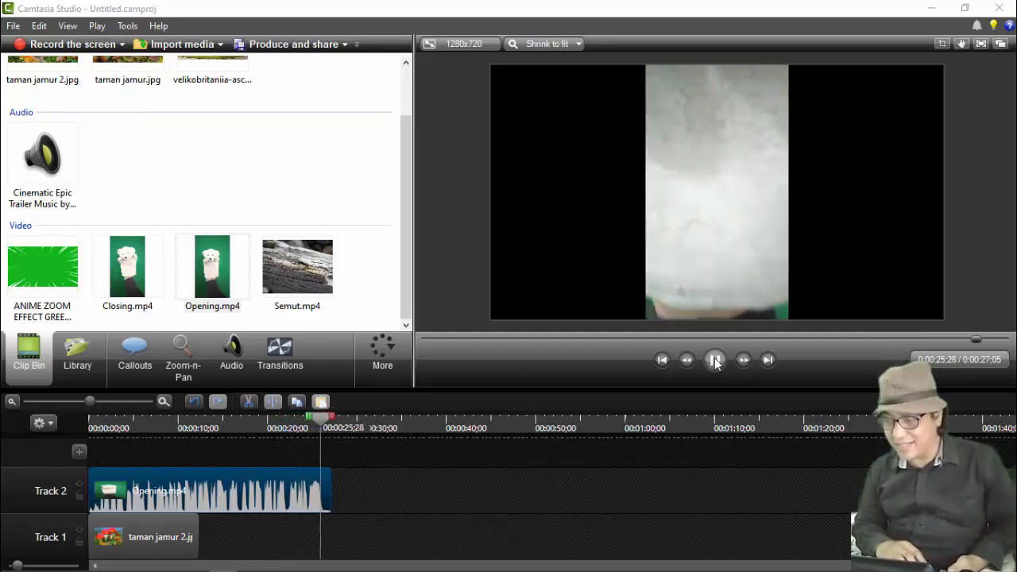
{"action": "left_click", "coordinate": [715, 360]}
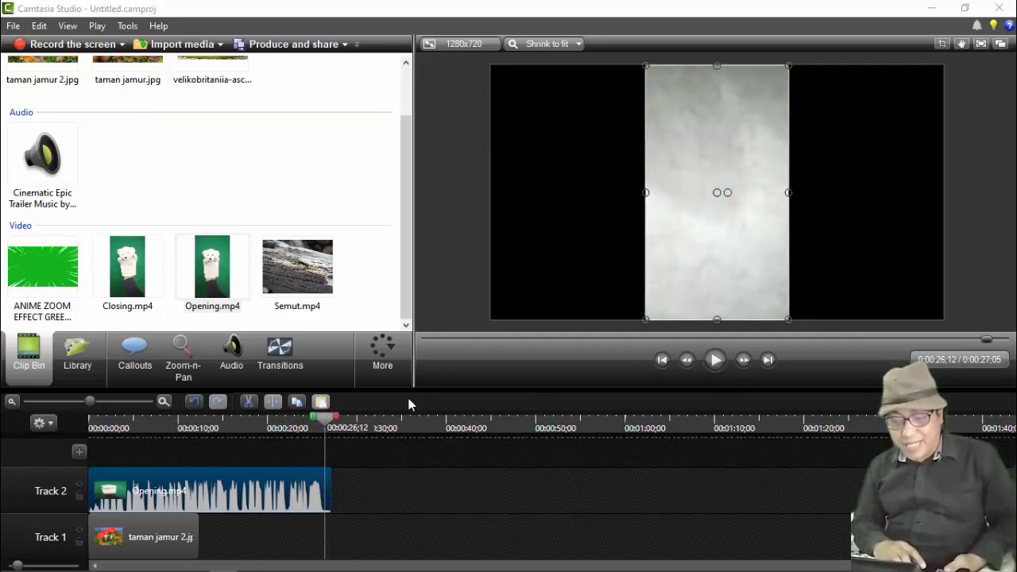
{"action": "left_click_drag", "start_coordinate": [325, 425], "coordinate": [301, 429]}
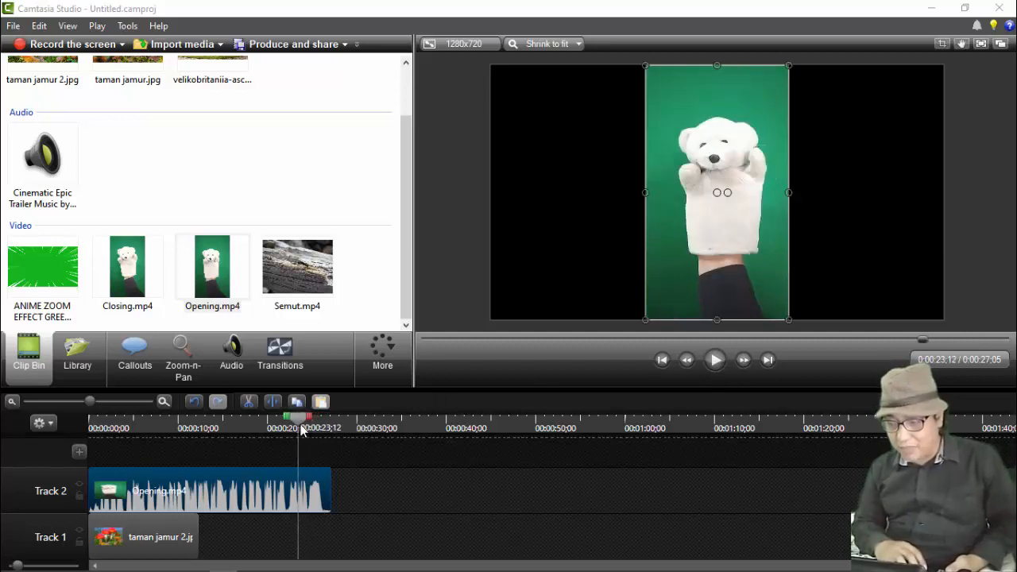
{"action": "left_click", "coordinate": [716, 360]}
{"action": "left_click", "coordinate": [716, 360]}
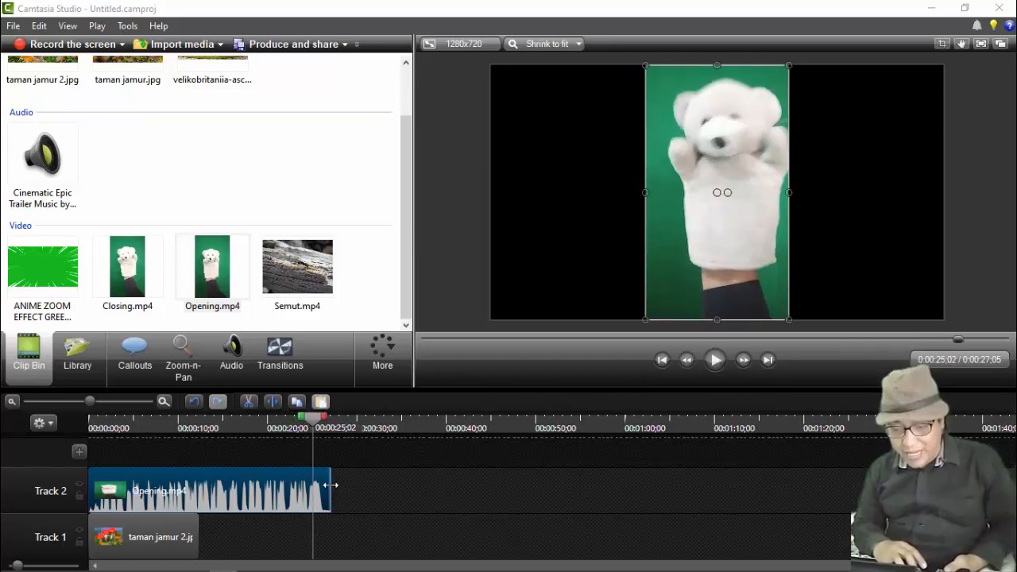
{"action": "left_click_drag", "start_coordinate": [330, 484], "coordinate": [316, 484]}
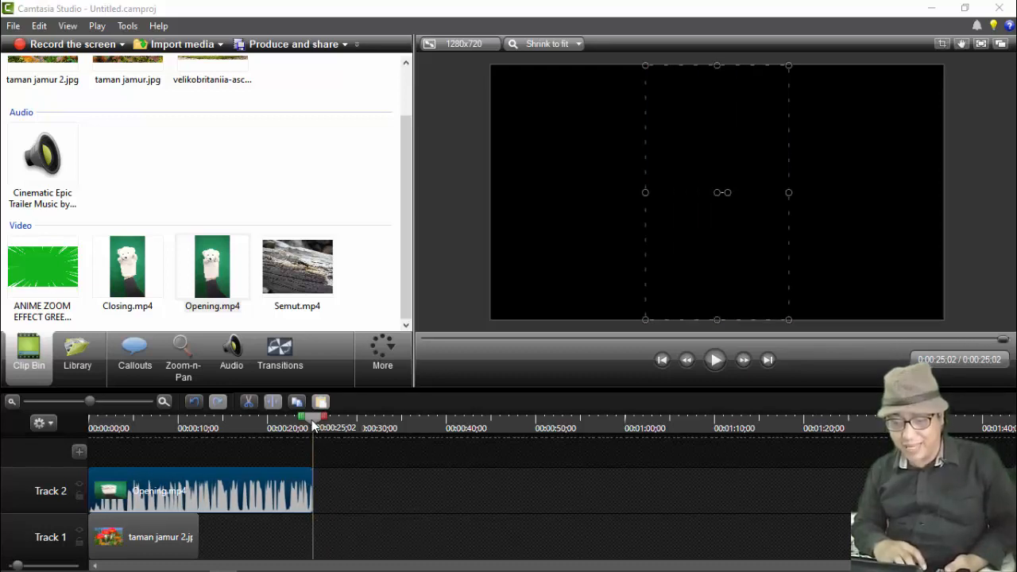
Step: Preview the section where the background runs out, and extend the taman jamur 2.jpg clip to the end of Opening.mp4
{"action": "left_click", "coordinate": [303, 419]}
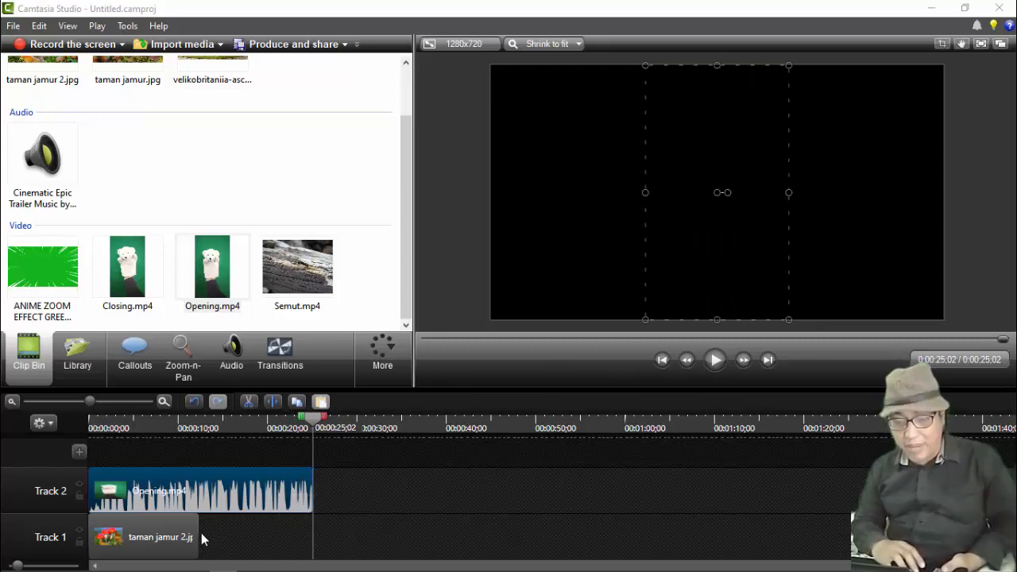
{"action": "left_click", "coordinate": [258, 426]}
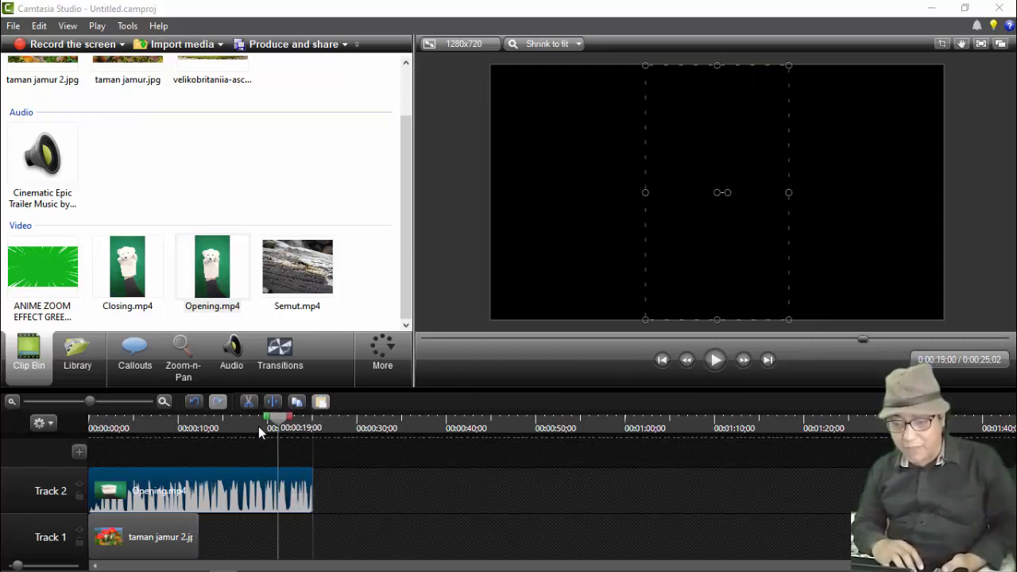
{"action": "left_click", "coordinate": [182, 430]}
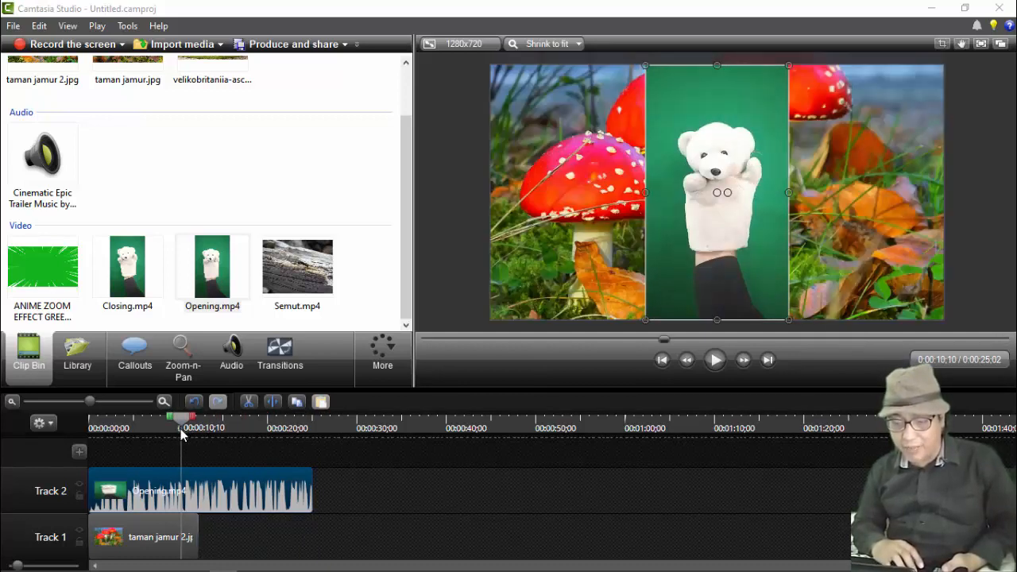
{"action": "left_click", "coordinate": [714, 359]}
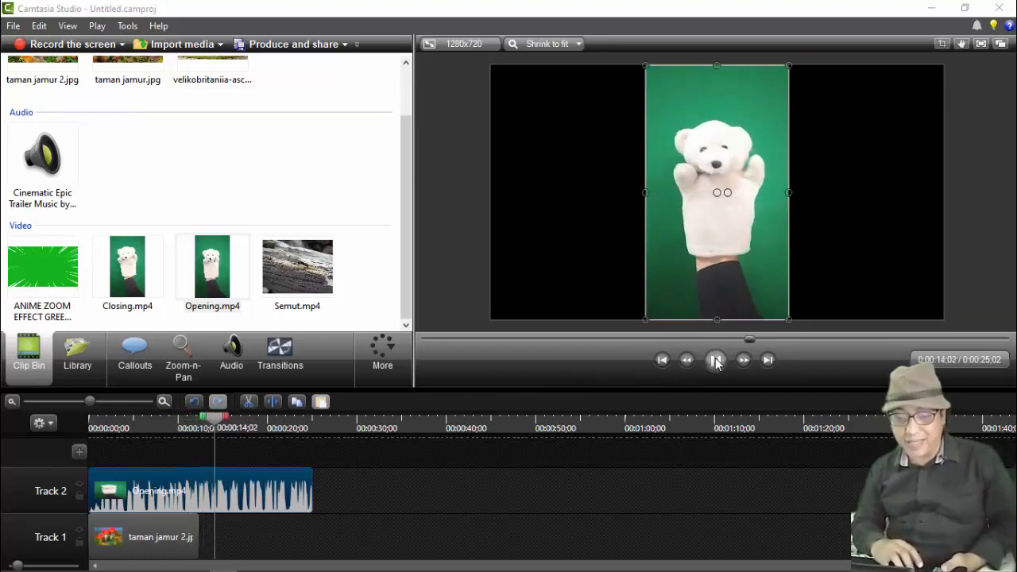
{"action": "key", "text": "space"}
{"action": "left_click_drag", "start_coordinate": [197, 536], "coordinate": [309, 528]}
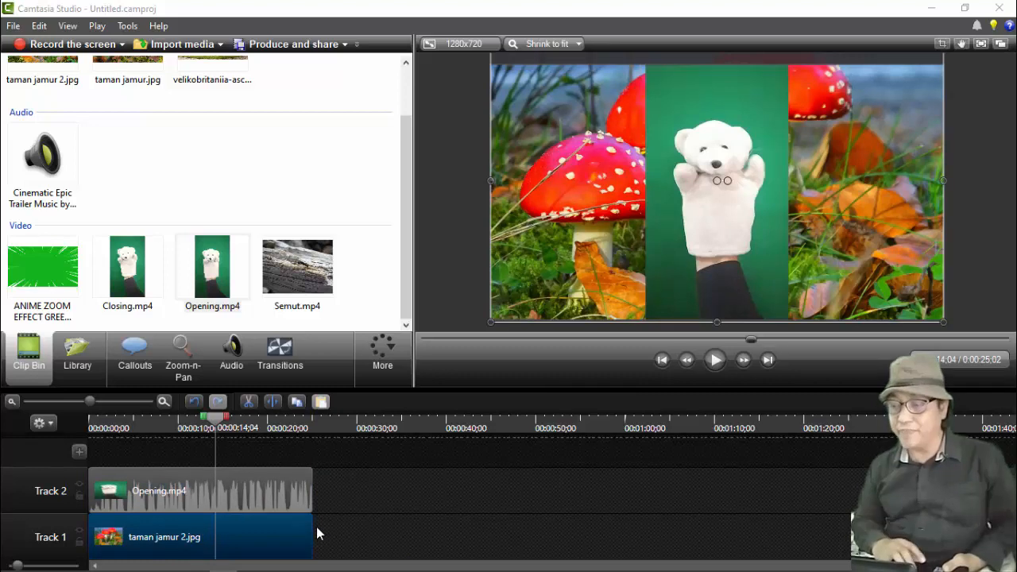
{"action": "left_click", "coordinate": [279, 489]}
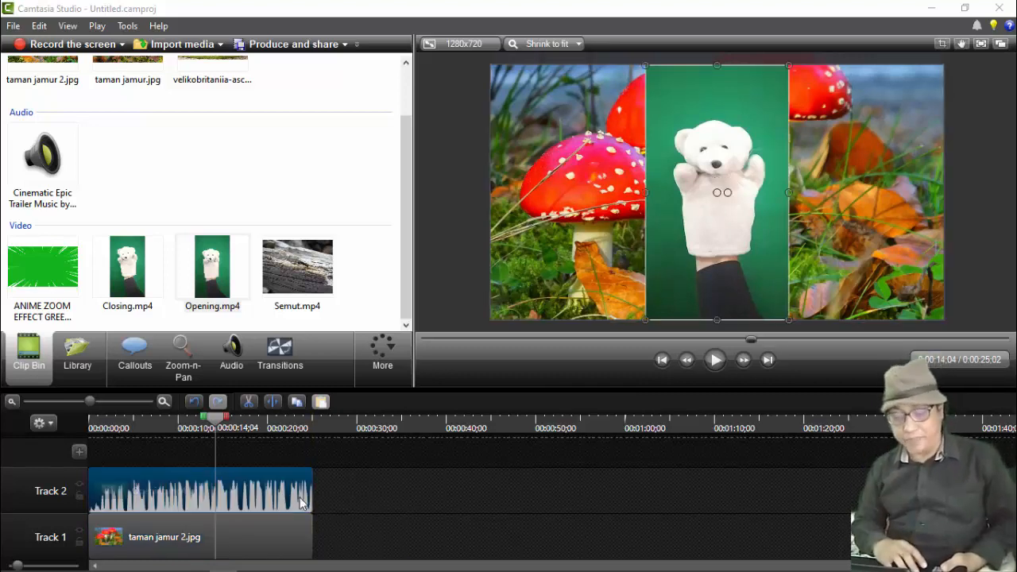
{"action": "left_click", "coordinate": [341, 498]}
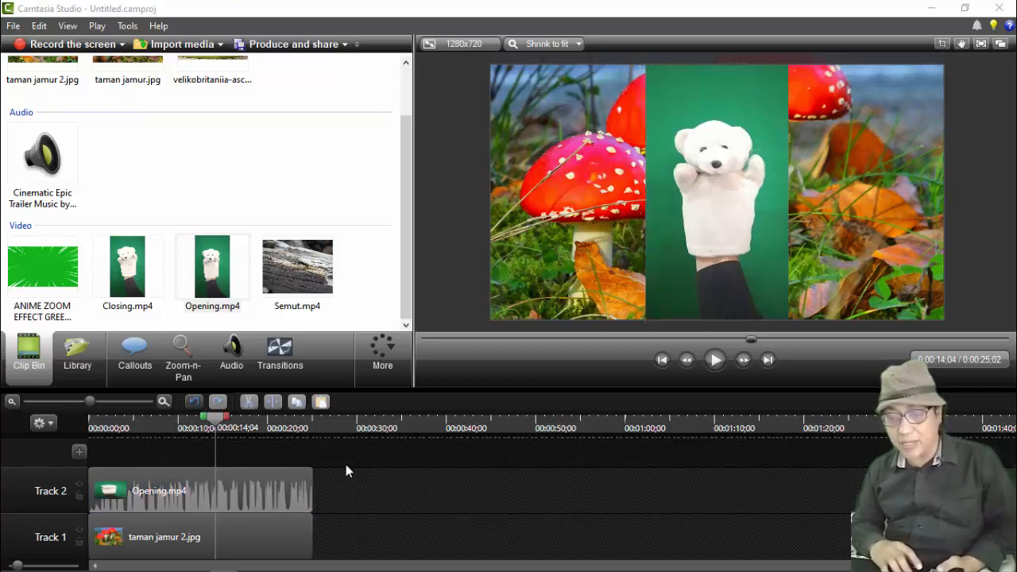
{"action": "left_click", "coordinate": [409, 250]}
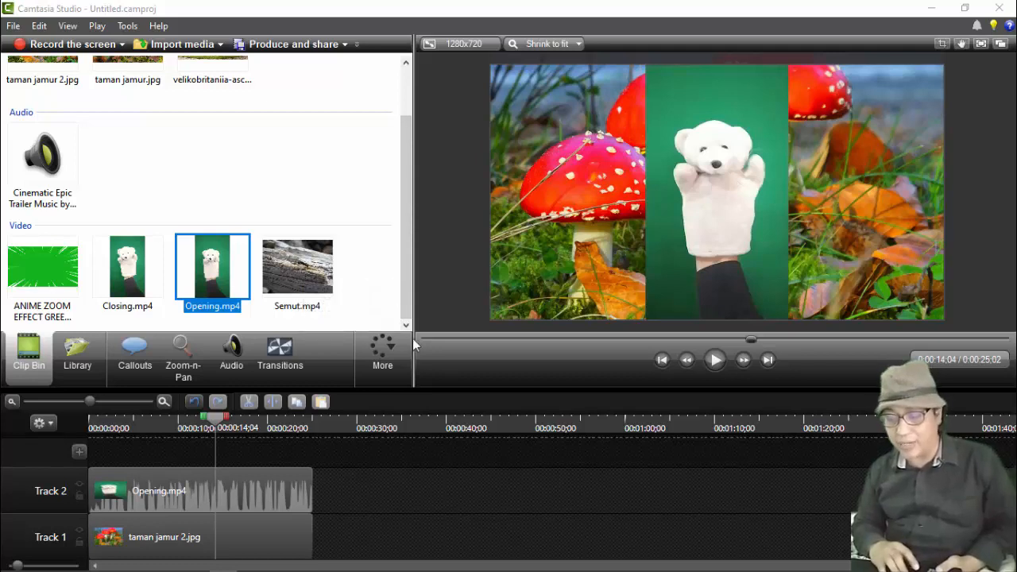
Step: Move the Opening.mp4 puppet video slightly left on the canvas and crop away its empty upper part and the arm below the puppet
{"action": "left_click", "coordinate": [726, 236]}
{"action": "mouse_move", "coordinate": [724, 186]}
{"action": "left_mouse_down"}
{"action": "mouse_move", "coordinate": [702, 192]}
{"action": "mouse_move", "coordinate": [707, 278]}
{"action": "mouse_move", "coordinate": [706, 193]}
{"action": "left_mouse_up"}
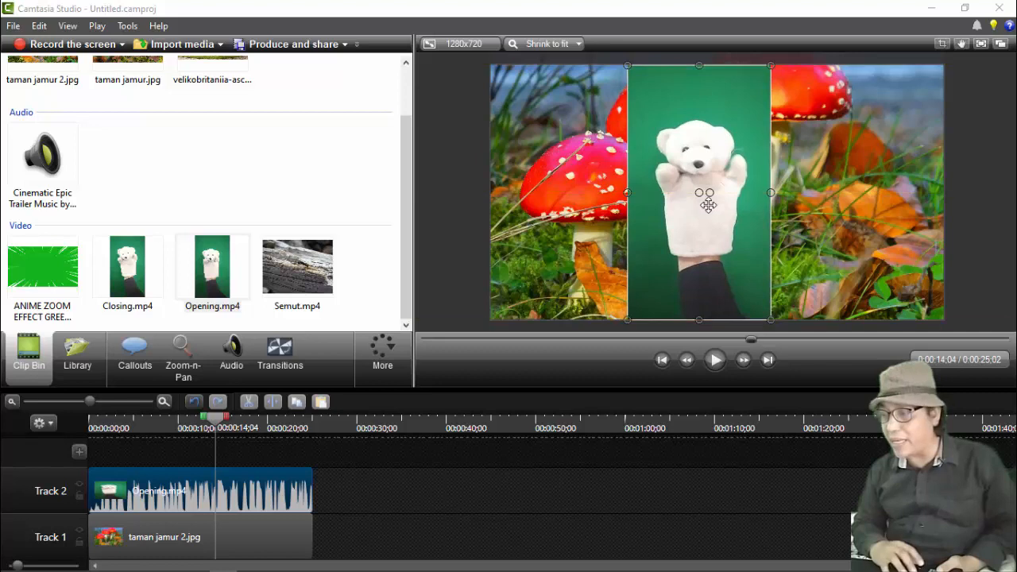
{"action": "left_click", "coordinate": [939, 44]}
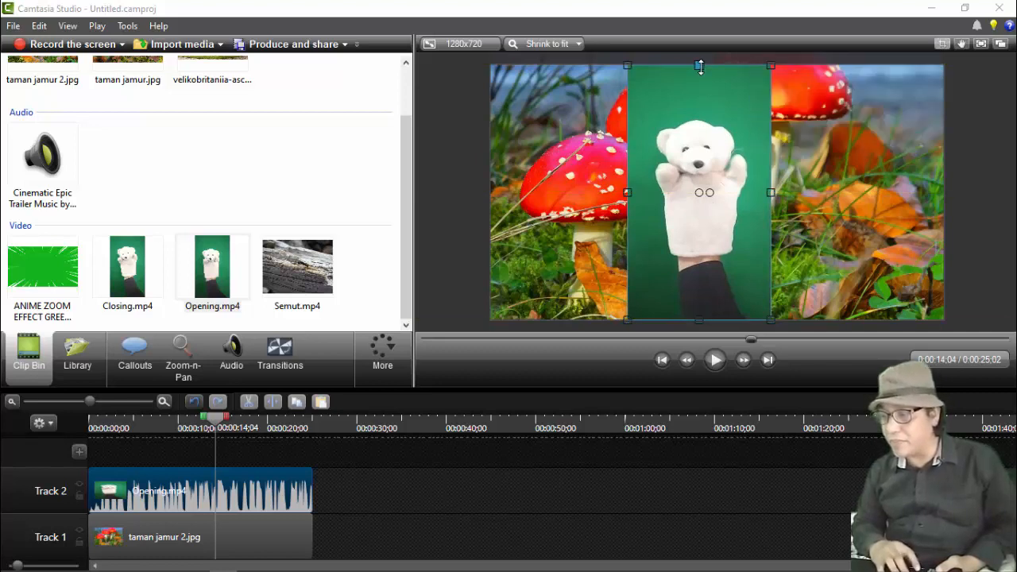
{"action": "left_click_drag", "start_coordinate": [699, 66], "coordinate": [699, 104]}
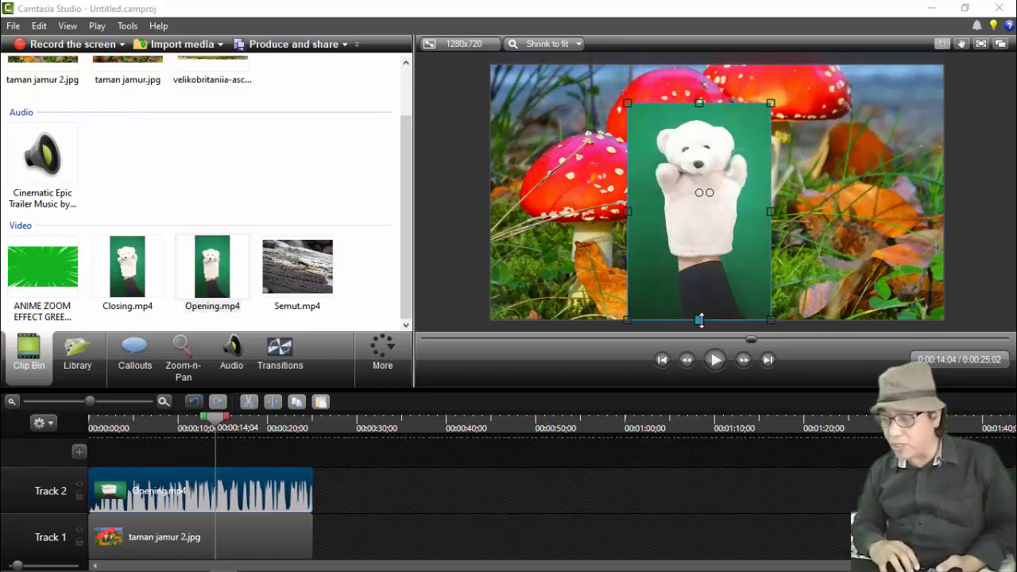
{"action": "left_click_drag", "start_coordinate": [699, 320], "coordinate": [706, 259]}
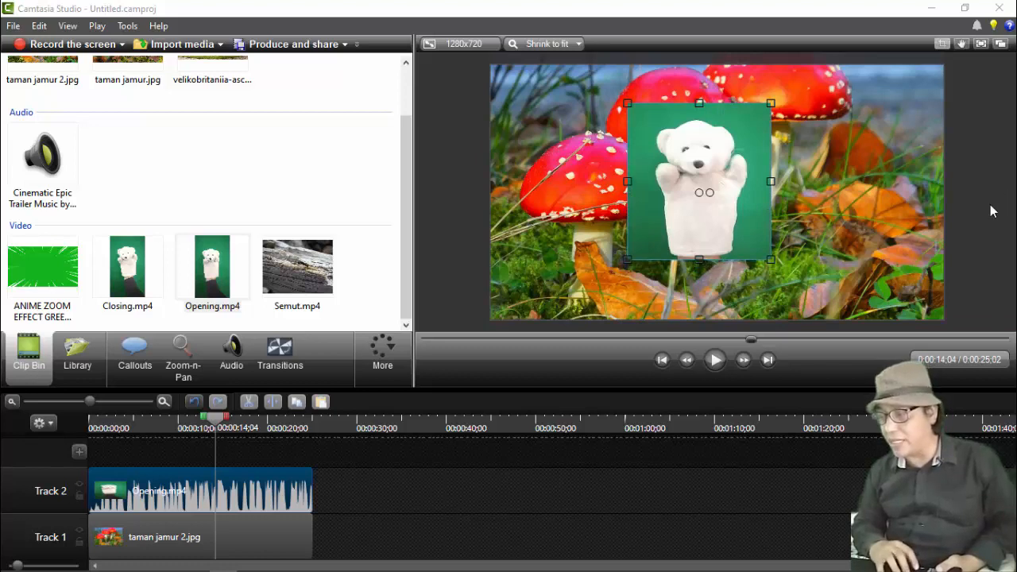
{"action": "left_click", "coordinate": [943, 45]}
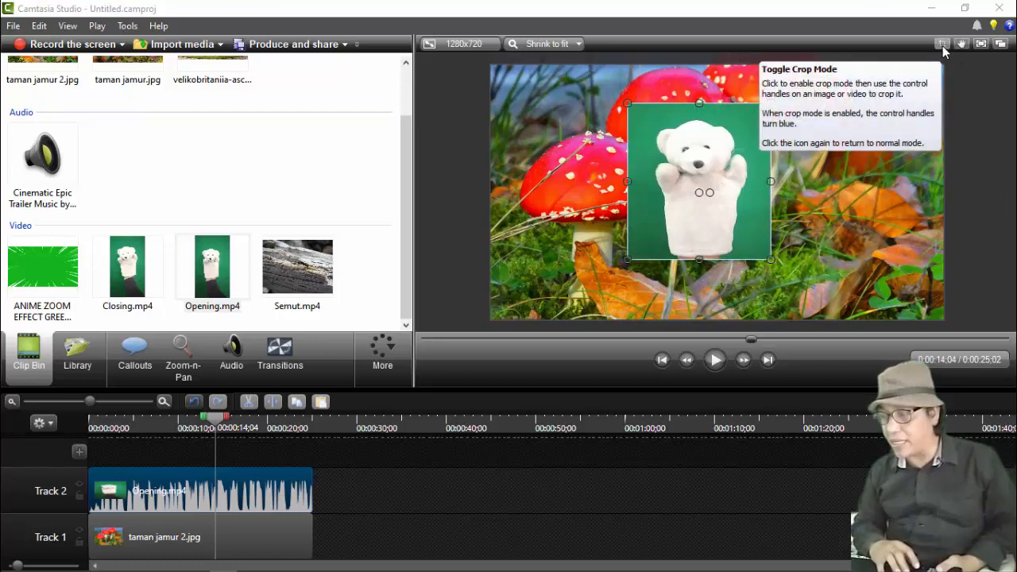
Step: Enlarge the cropped puppet video to about 80% scale and position it near the middle of the canvas, against the lower edge
{"action": "left_click_drag", "start_coordinate": [744, 189], "coordinate": [722, 251]}
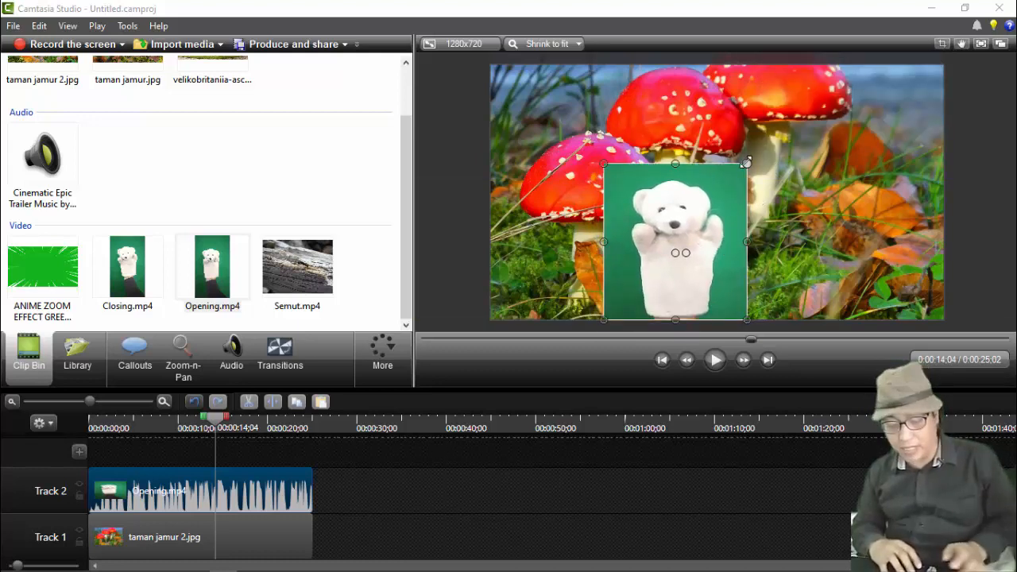
{"action": "left_click_drag", "start_coordinate": [747, 162], "coordinate": [772, 150]}
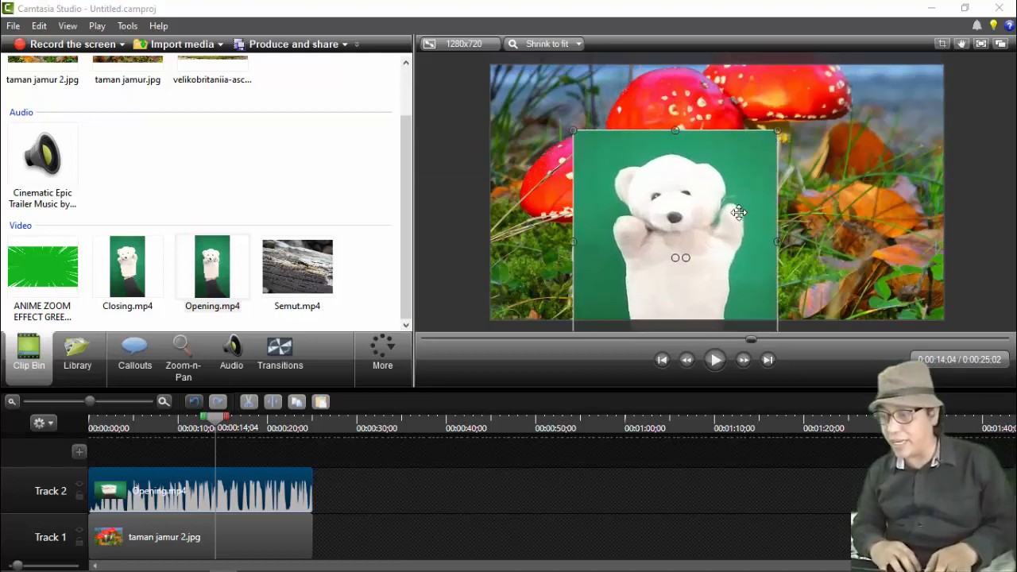
{"action": "left_click_drag", "start_coordinate": [738, 212], "coordinate": [768, 181]}
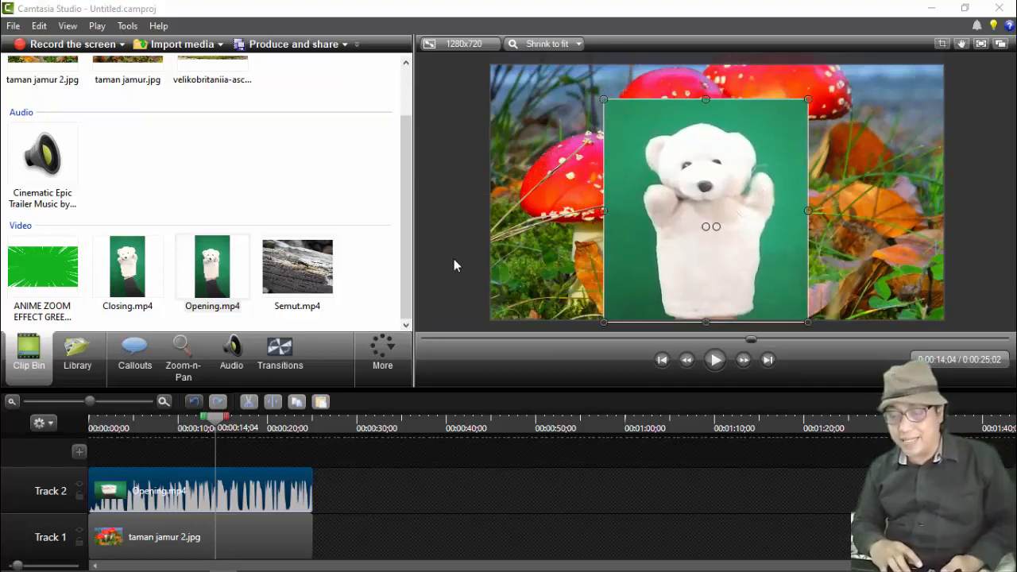
Step: Apply the Remove a color effect to Opening.mp4, sampling the green backdrop beside the puppet as the color to remove
{"action": "left_click", "coordinate": [390, 356]}
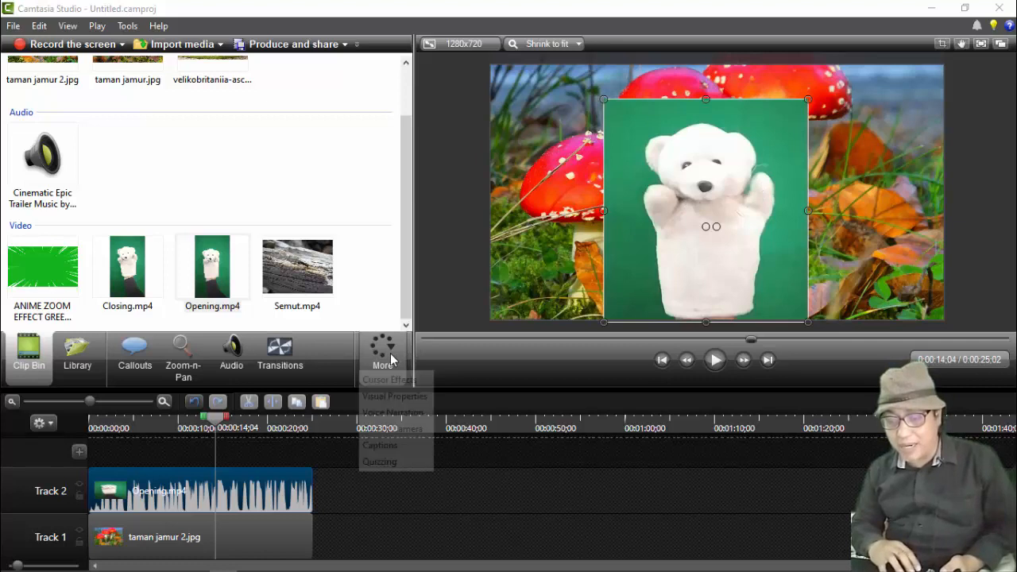
{"action": "left_click", "coordinate": [395, 396]}
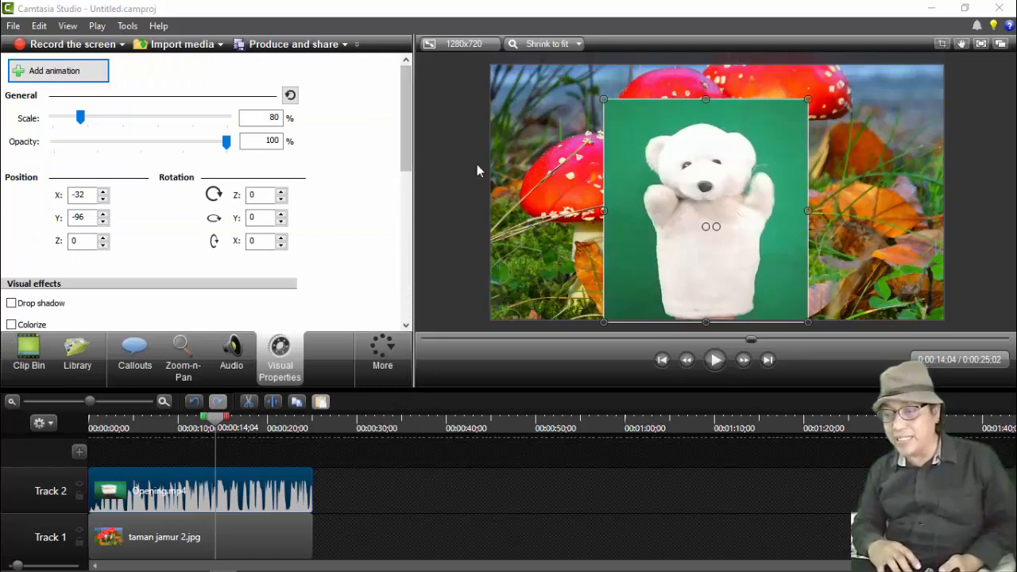
{"action": "left_click_drag", "start_coordinate": [409, 160], "coordinate": [411, 232]}
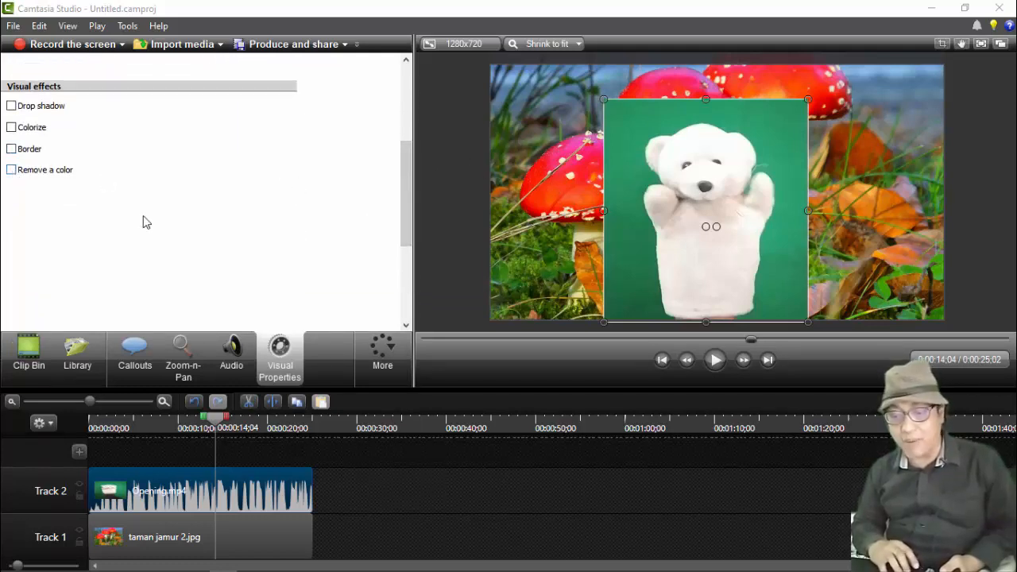
{"action": "left_click", "coordinate": [12, 171]}
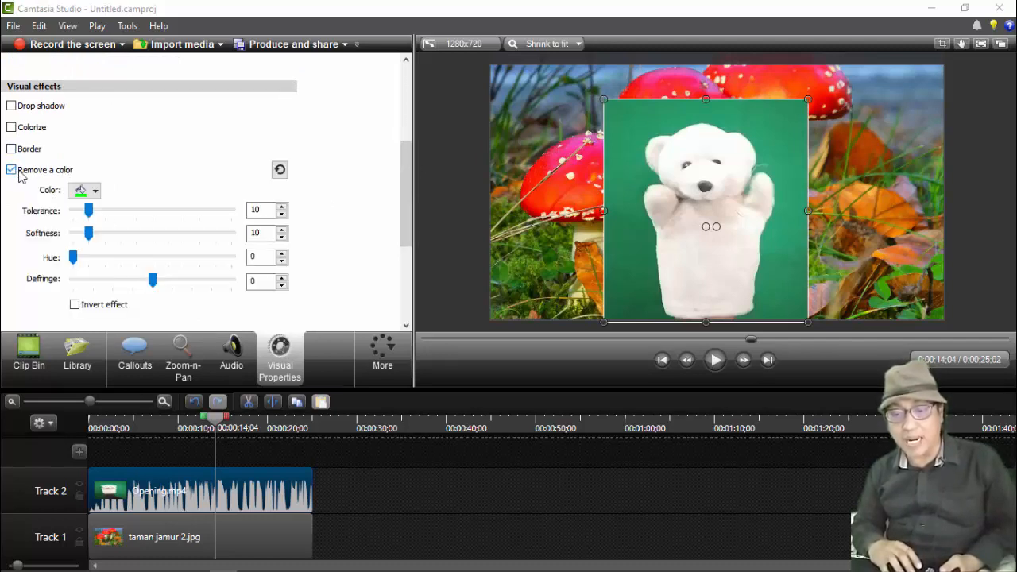
{"action": "left_click", "coordinate": [95, 192]}
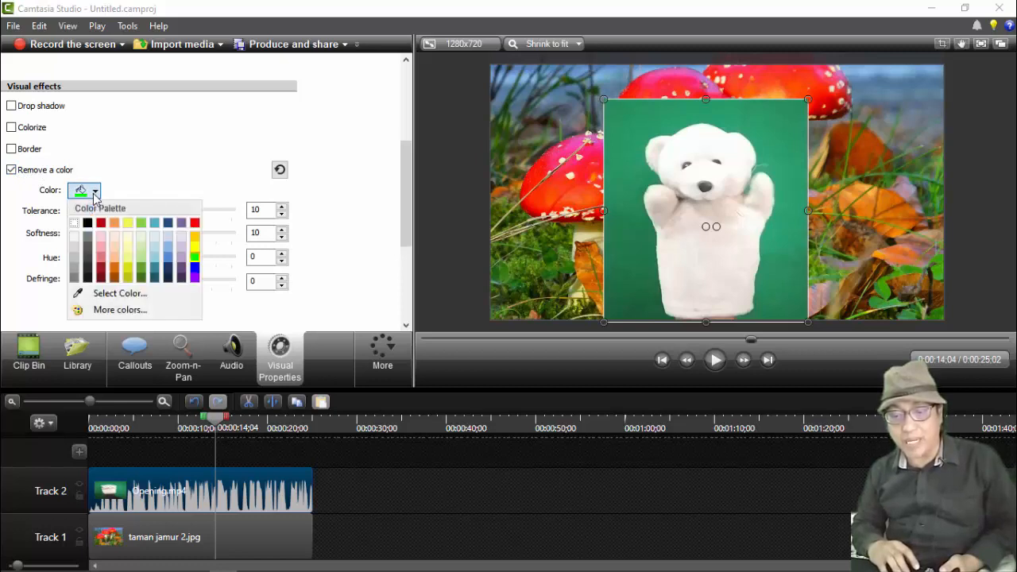
{"action": "left_click", "coordinate": [106, 296]}
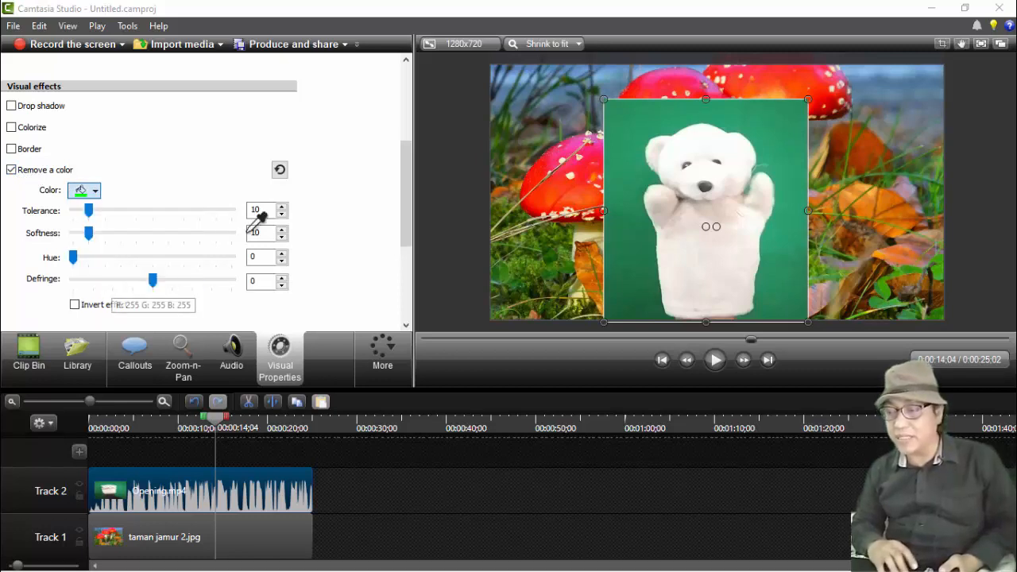
{"action": "left_click", "coordinate": [641, 122]}
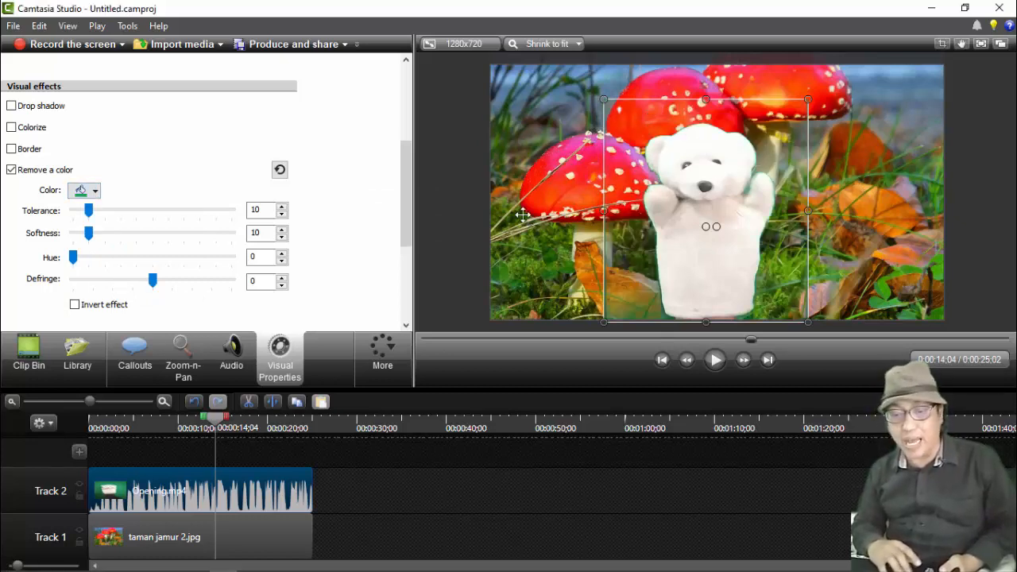
Step: Refine the color removal to tolerance 16 and softness 12, checking the puppet's edges at another moment and in playback
{"action": "left_click_drag", "start_coordinate": [88, 236], "coordinate": [108, 219]}
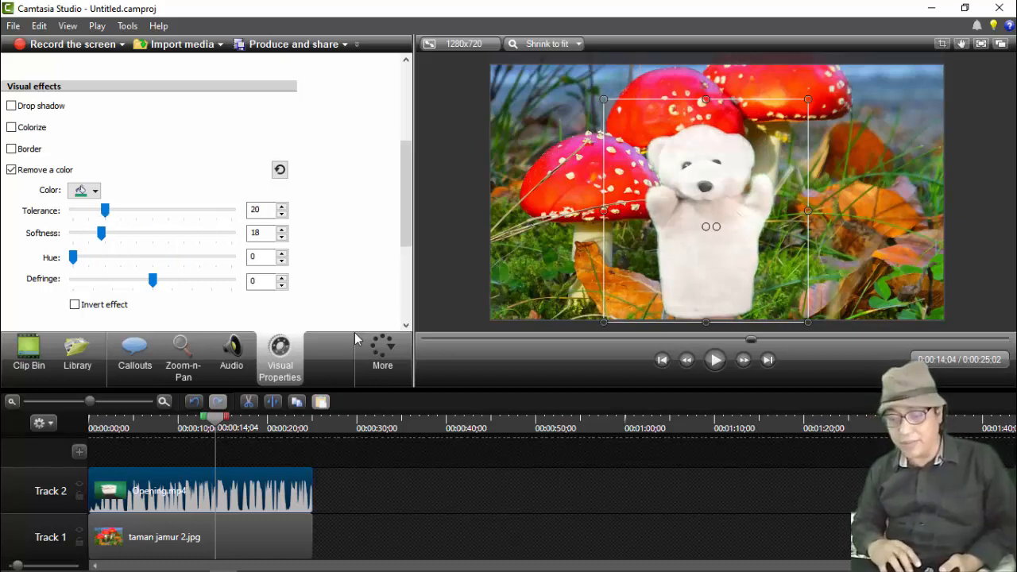
{"action": "left_click_drag", "start_coordinate": [211, 419], "coordinate": [159, 427]}
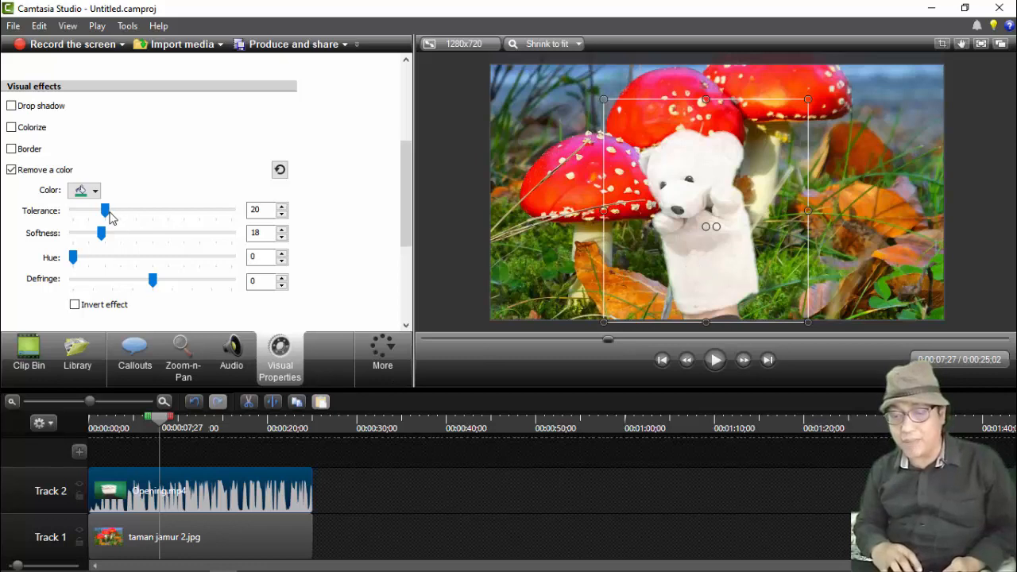
{"action": "mouse_move", "coordinate": [107, 218]}
{"action": "left_mouse_down"}
{"action": "mouse_move", "coordinate": [120, 216]}
{"action": "mouse_move", "coordinate": [88, 236]}
{"action": "mouse_move", "coordinate": [112, 236]}
{"action": "mouse_move", "coordinate": [92, 236]}
{"action": "mouse_move", "coordinate": [99, 220]}
{"action": "left_mouse_up"}
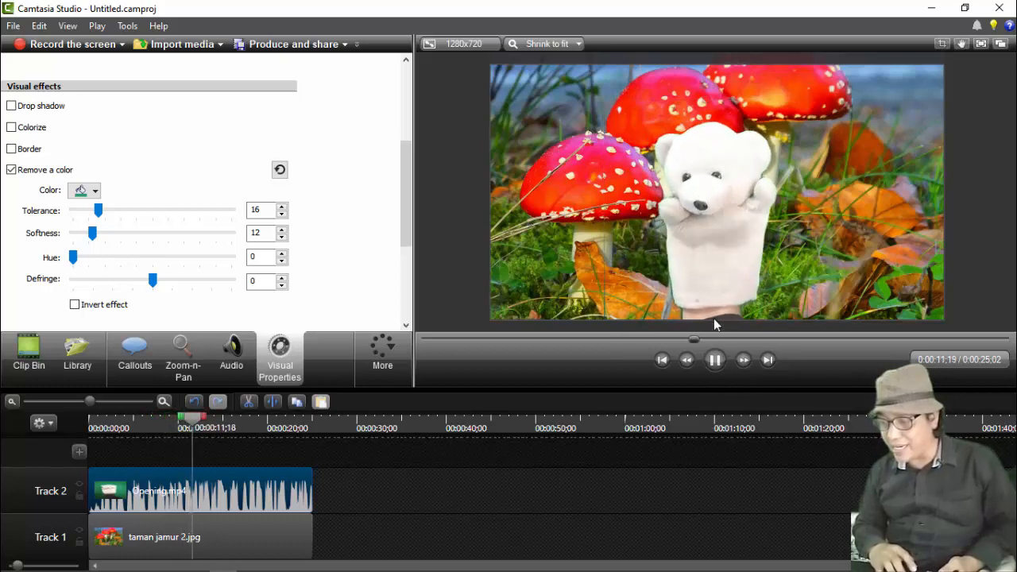
{"action": "left_click", "coordinate": [715, 367]}
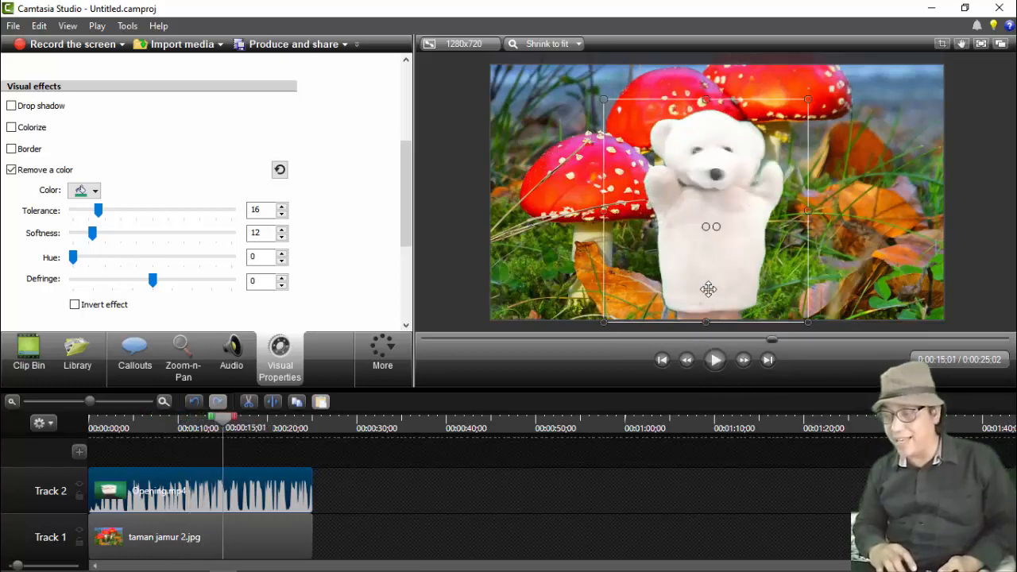
Step: Shift the puppet video slightly down and left so the arm falls outside the canvas, and preview the result
{"action": "left_click_drag", "start_coordinate": [708, 289], "coordinate": [701, 300]}
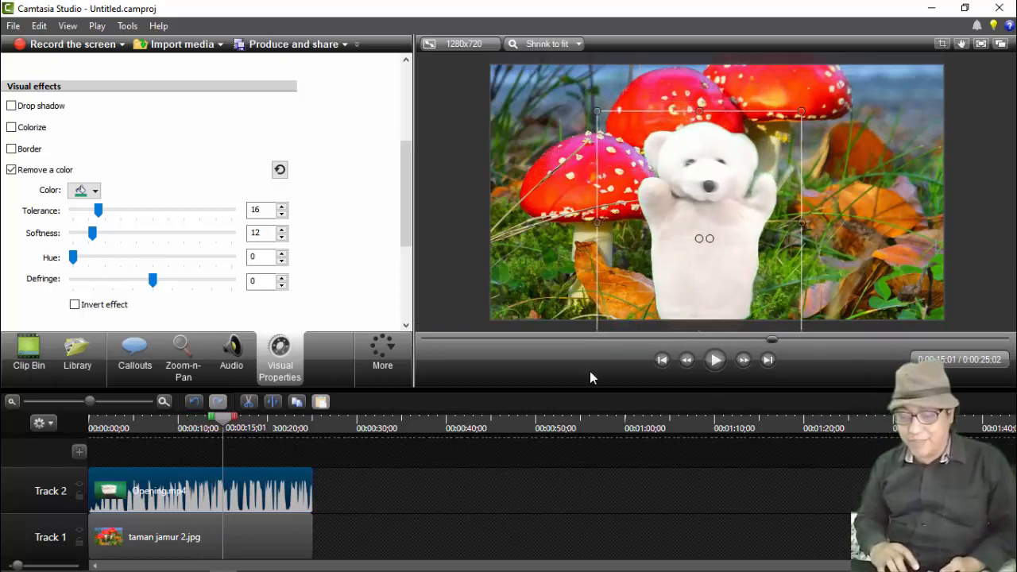
{"action": "left_click", "coordinate": [714, 360]}
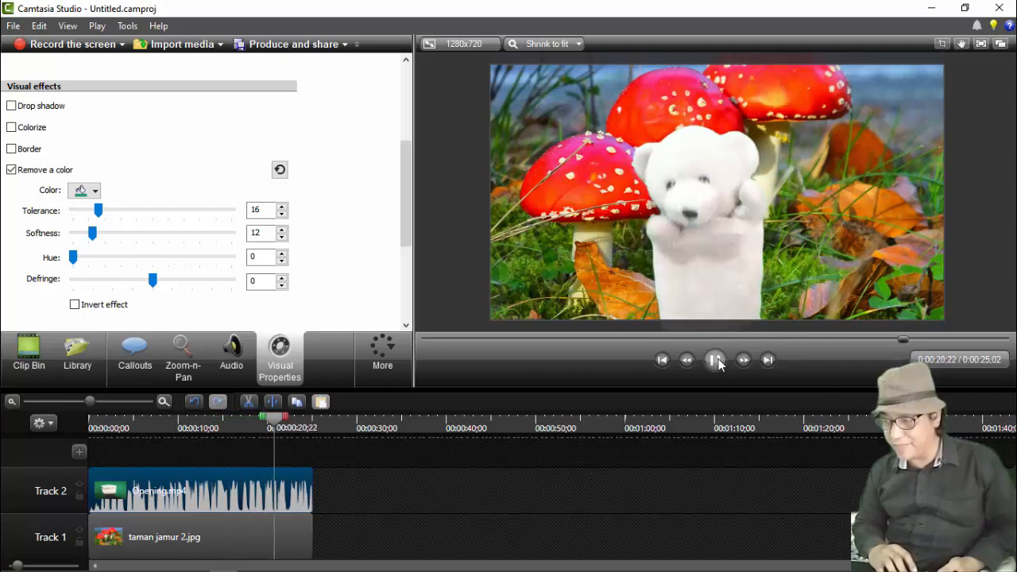
{"action": "left_click", "coordinate": [715, 360]}
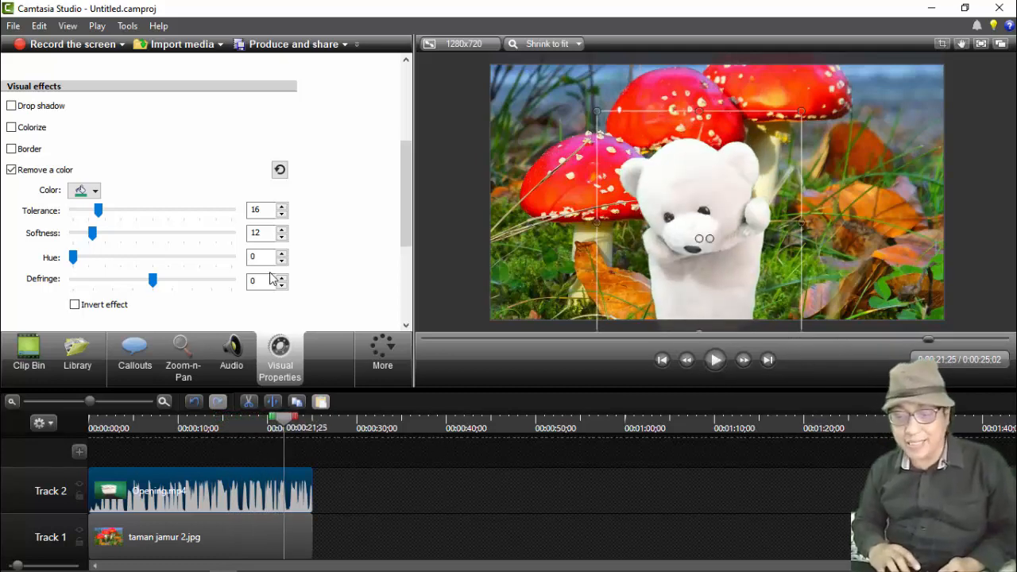
Step: Add Semut.mp4 to Track 1 directly after the taman jamur 2.jpg clip
{"action": "left_click", "coordinate": [27, 355]}
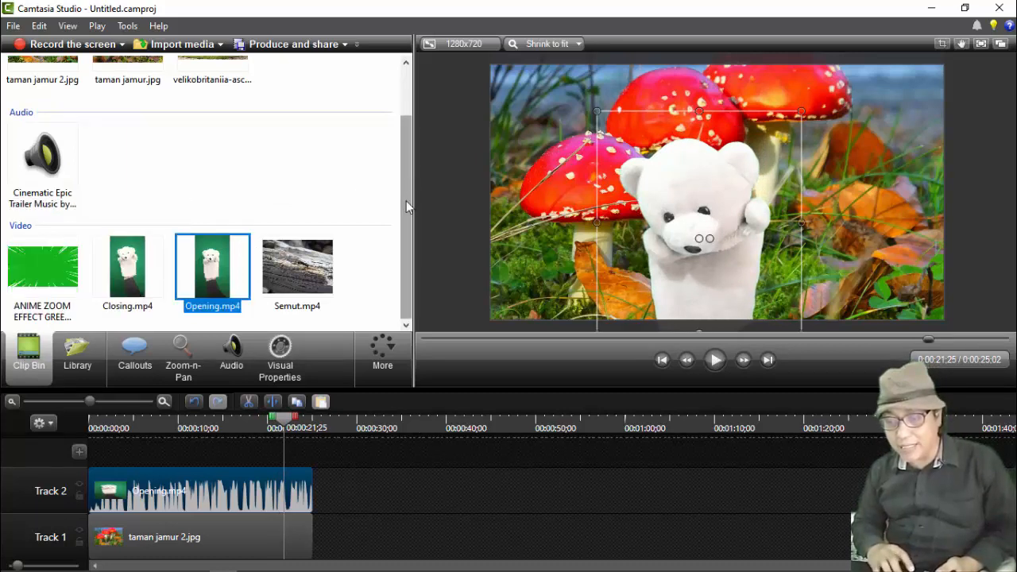
{"action": "left_click_drag", "start_coordinate": [294, 274], "coordinate": [340, 315]}
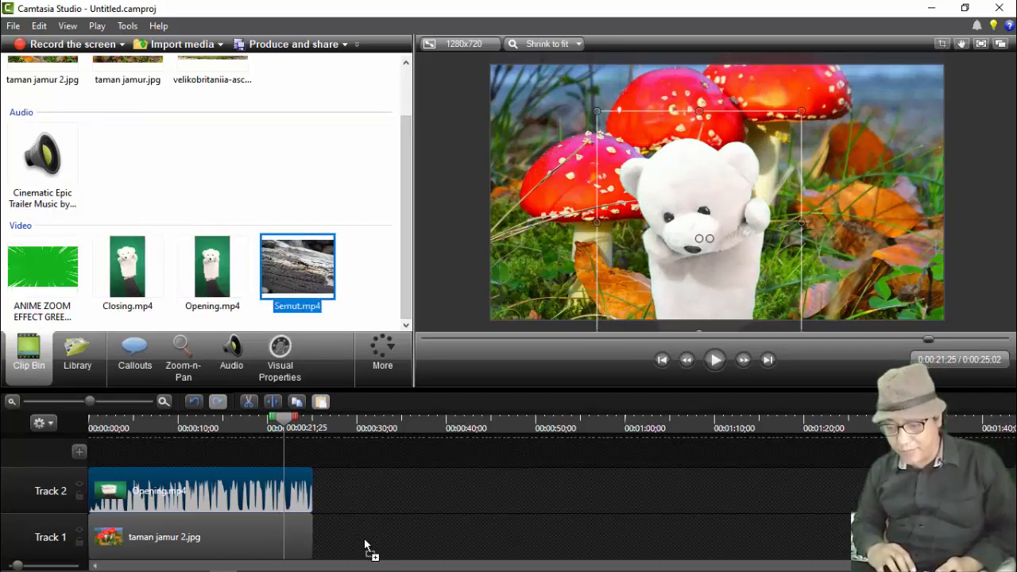
{"action": "left_click_drag", "start_coordinate": [365, 545], "coordinate": [347, 540]}
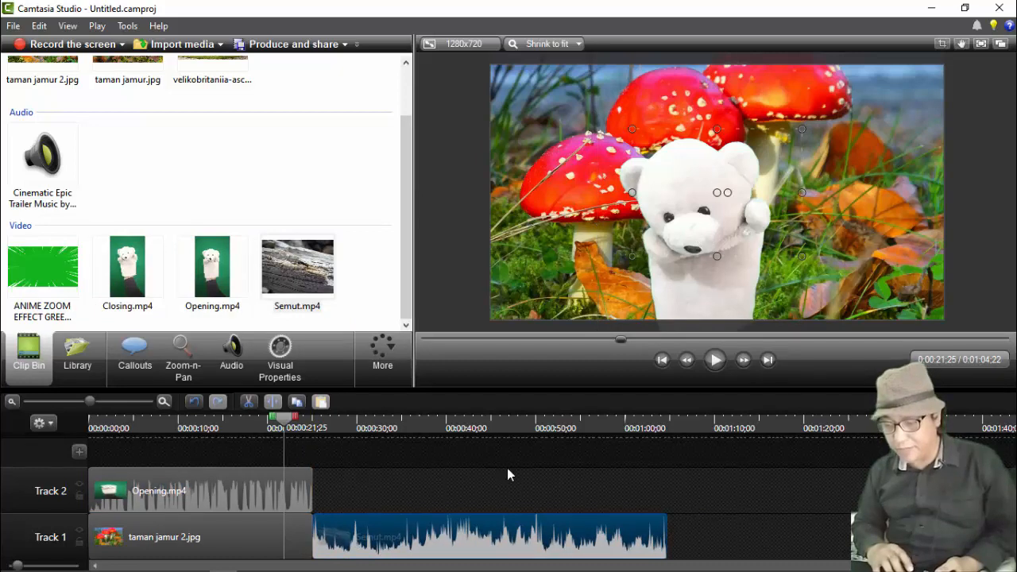
Step: Preview Semut.mp4, enlarge it to the full canvas height, center it horizontally, and play it again
{"action": "left_click", "coordinate": [716, 362]}
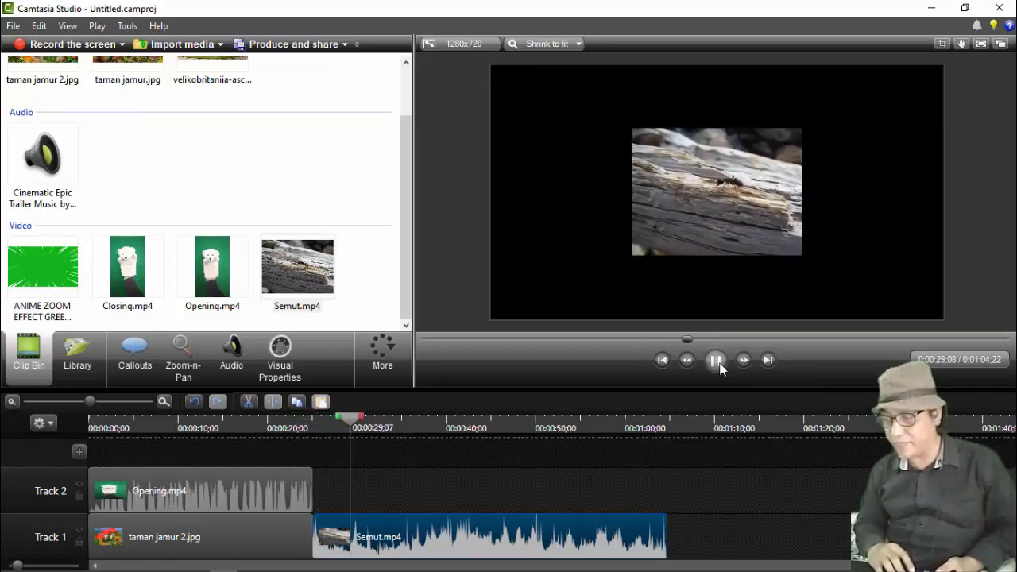
{"action": "left_click", "coordinate": [716, 362]}
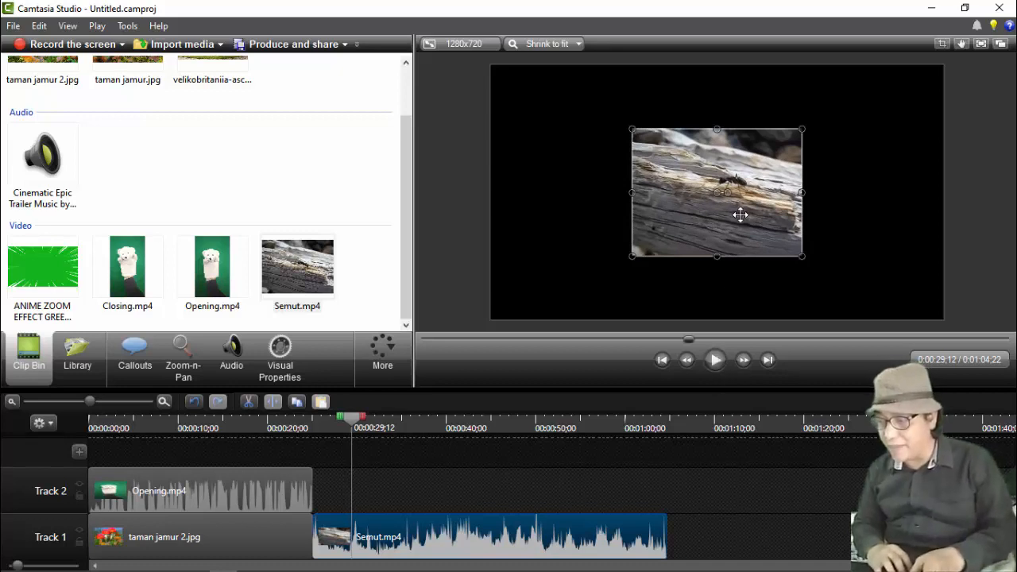
{"action": "left_click_drag", "start_coordinate": [739, 216], "coordinate": [598, 150]}
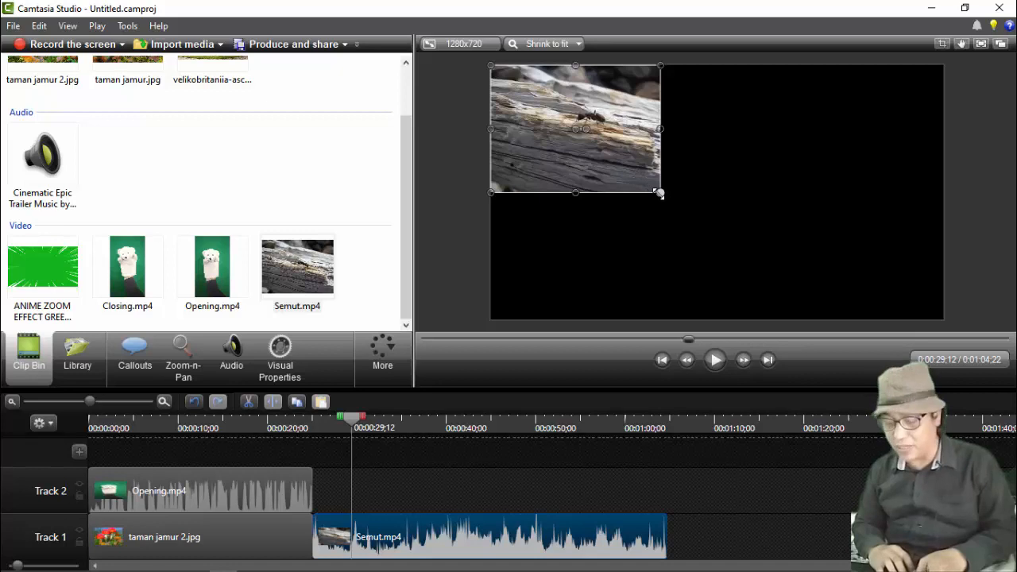
{"action": "left_click_drag", "start_coordinate": [659, 193], "coordinate": [761, 274]}
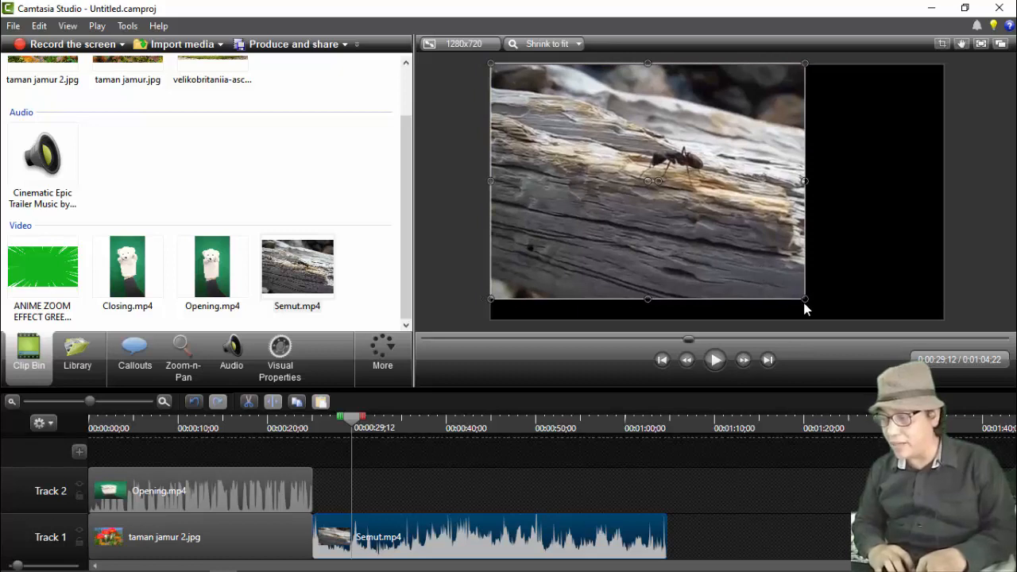
{"action": "left_click_drag", "start_coordinate": [804, 299], "coordinate": [831, 319]}
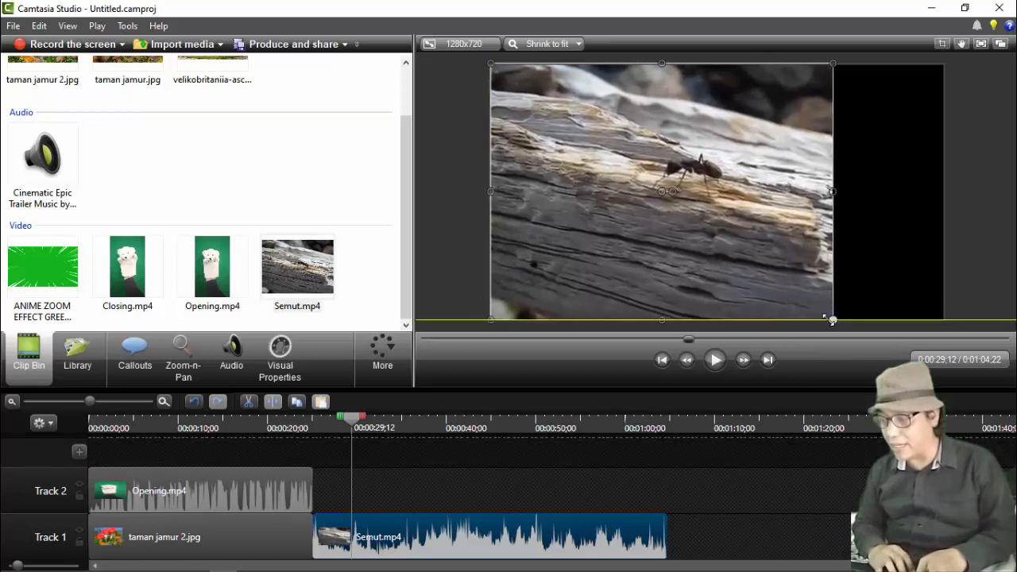
{"action": "left_click_drag", "start_coordinate": [773, 286], "coordinate": [826, 287]}
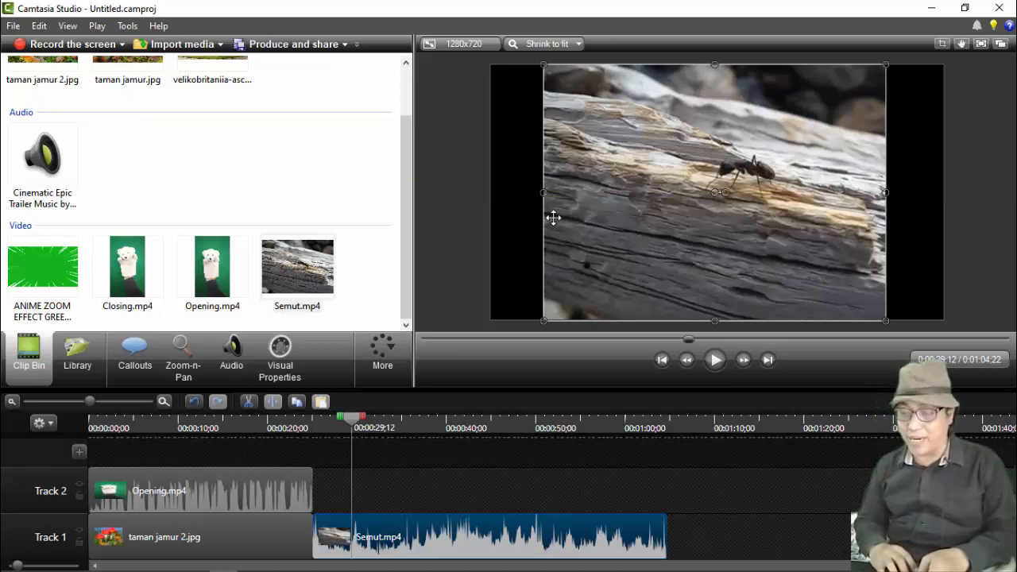
{"action": "left_click", "coordinate": [713, 361]}
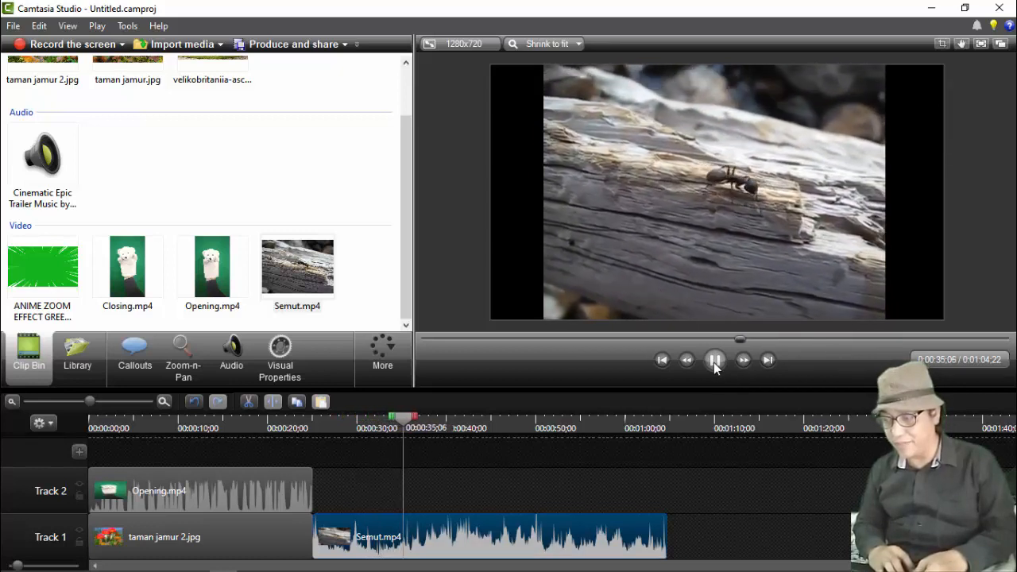
Step: Stop the preview and add Closing.mp4 to Track 2, starting where Semut.mp4 ends
{"action": "left_click", "coordinate": [715, 362]}
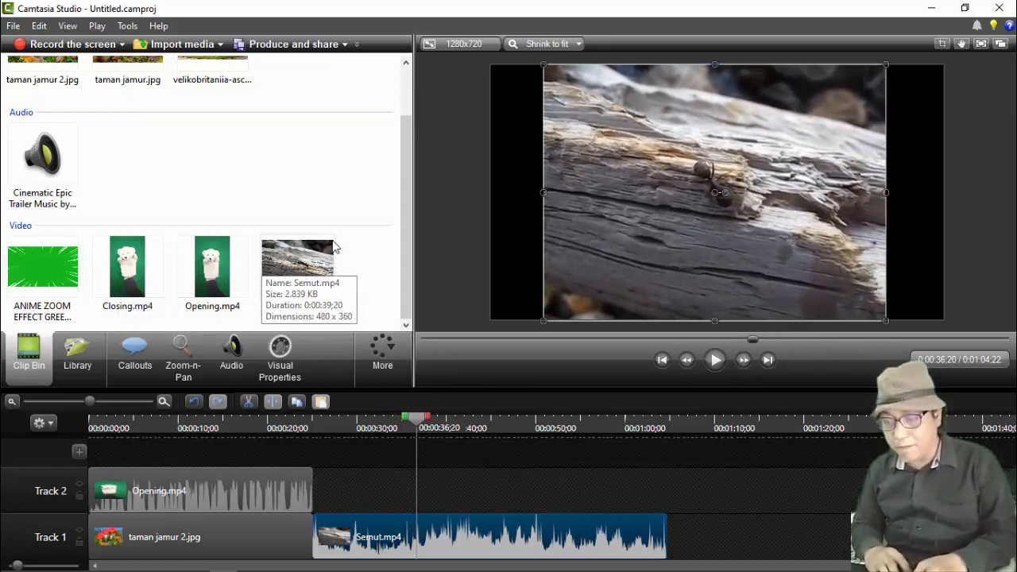
{"action": "left_click", "coordinate": [146, 294]}
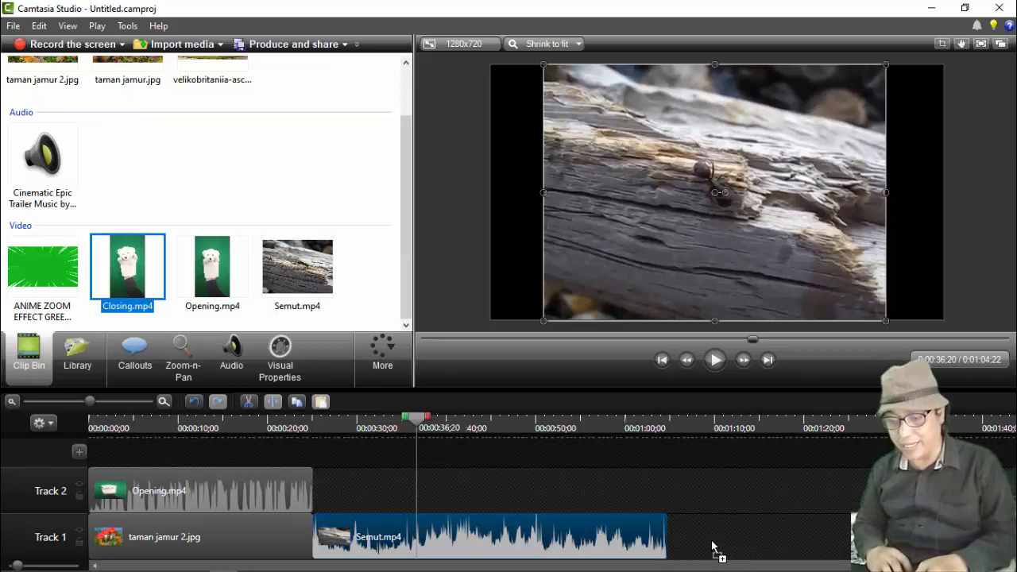
{"action": "mouse_move", "coordinate": [711, 482]}
{"action": "left_mouse_down"}
{"action": "mouse_move", "coordinate": [715, 494]}
{"action": "mouse_move", "coordinate": [757, 483]}
{"action": "mouse_move", "coordinate": [719, 494]}
{"action": "left_mouse_up"}
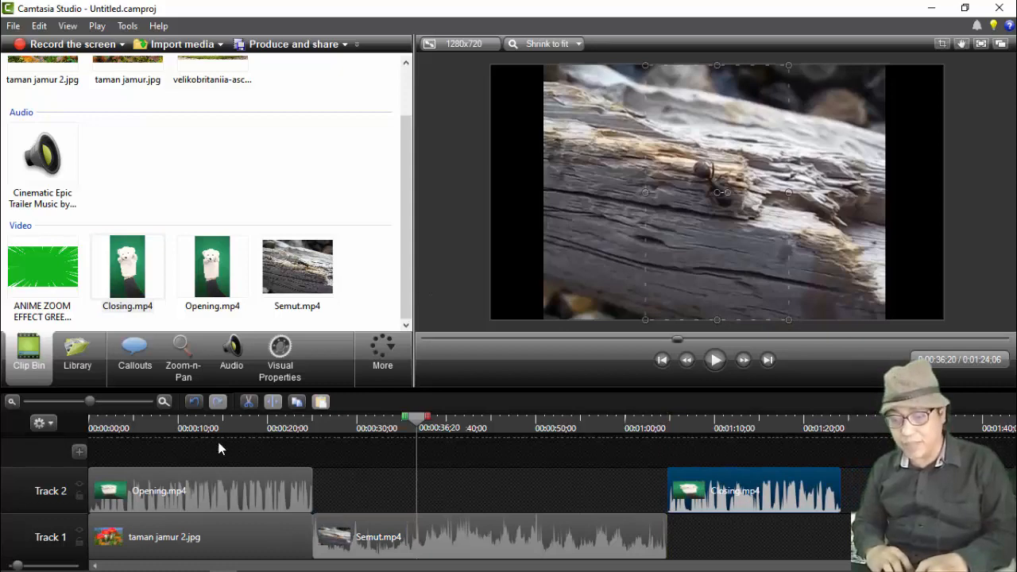
Step: Copy the taman jamur 2.jpg clip to Track 1 beneath Closing.mp4, match its length to that clip, and preview it
{"action": "left_click", "coordinate": [240, 525]}
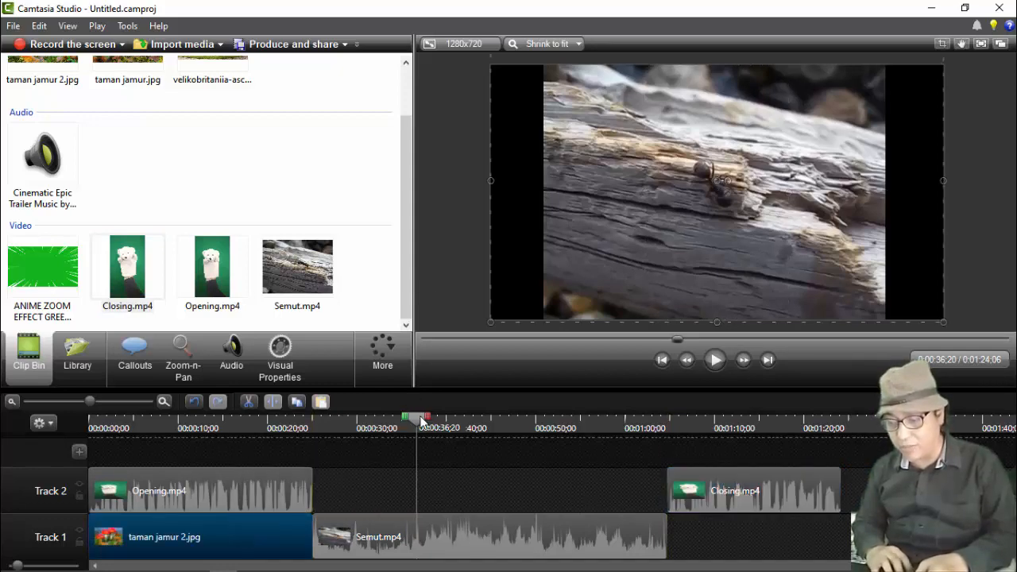
{"action": "left_click_drag", "start_coordinate": [421, 420], "coordinate": [668, 452]}
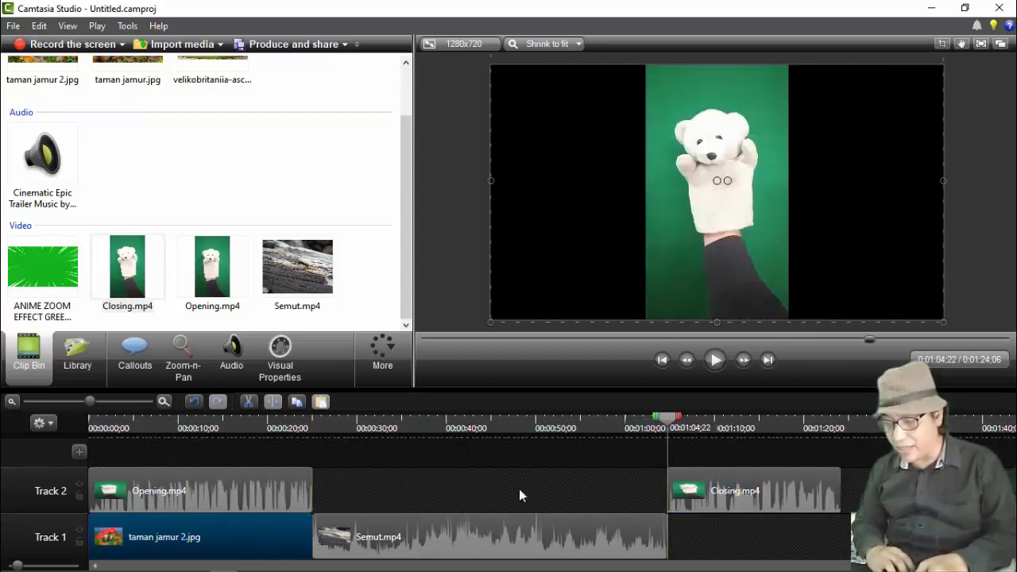
{"action": "right_click", "coordinate": [244, 543]}
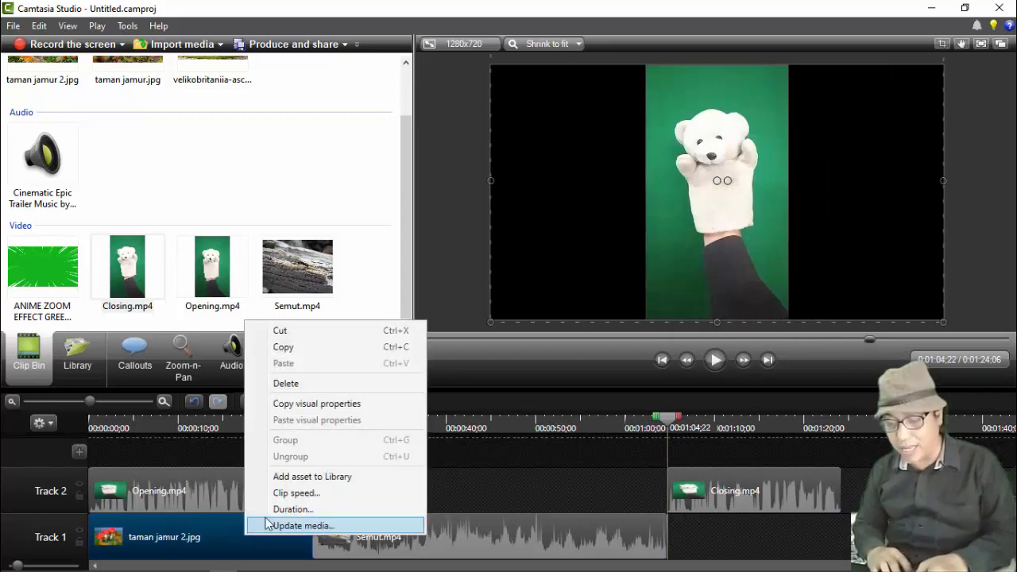
{"action": "left_click", "coordinate": [318, 349]}
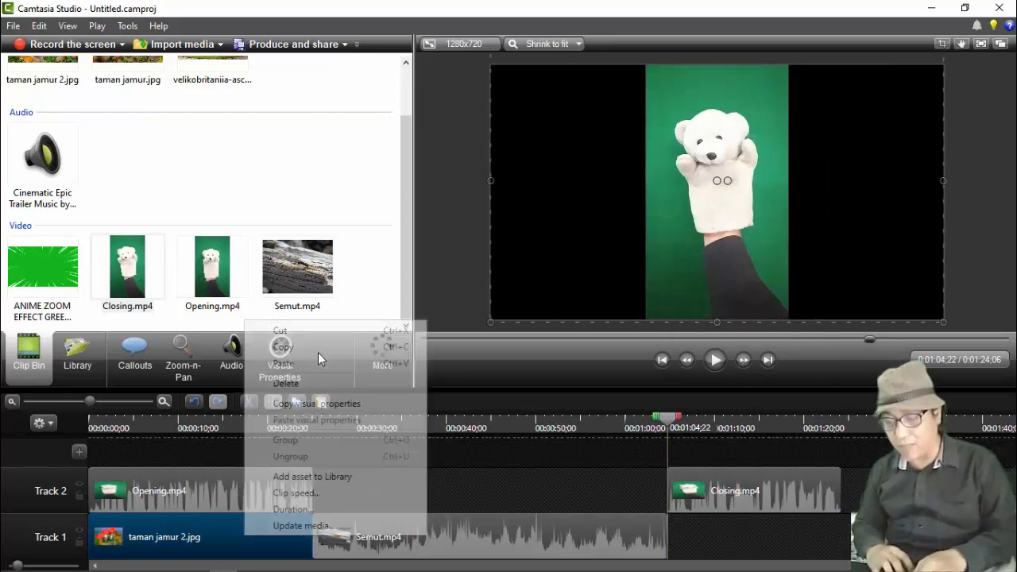
{"action": "right_click", "coordinate": [713, 533]}
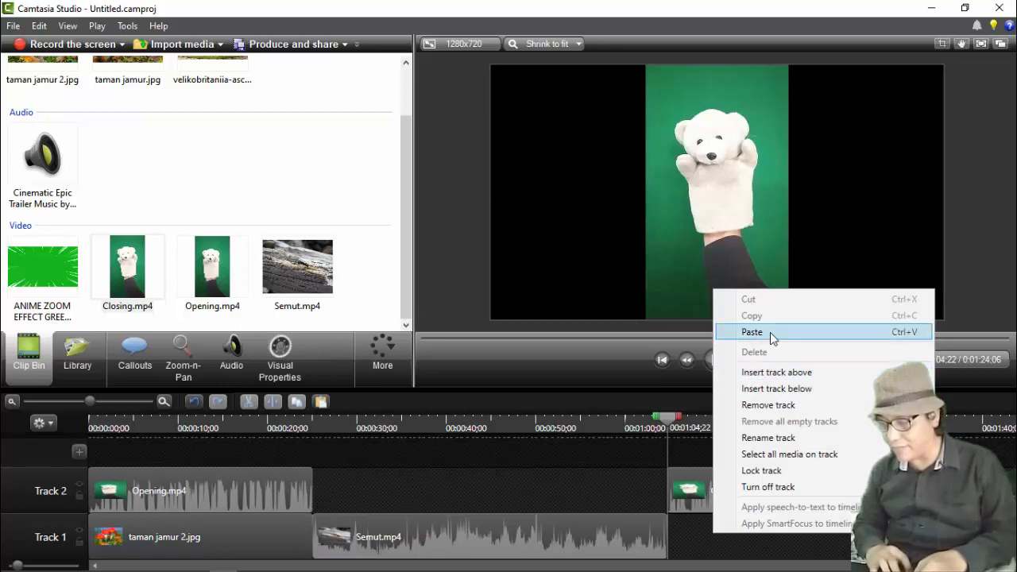
{"action": "left_click", "coordinate": [751, 332]}
{"action": "left_click_drag", "start_coordinate": [783, 445], "coordinate": [842, 543]}
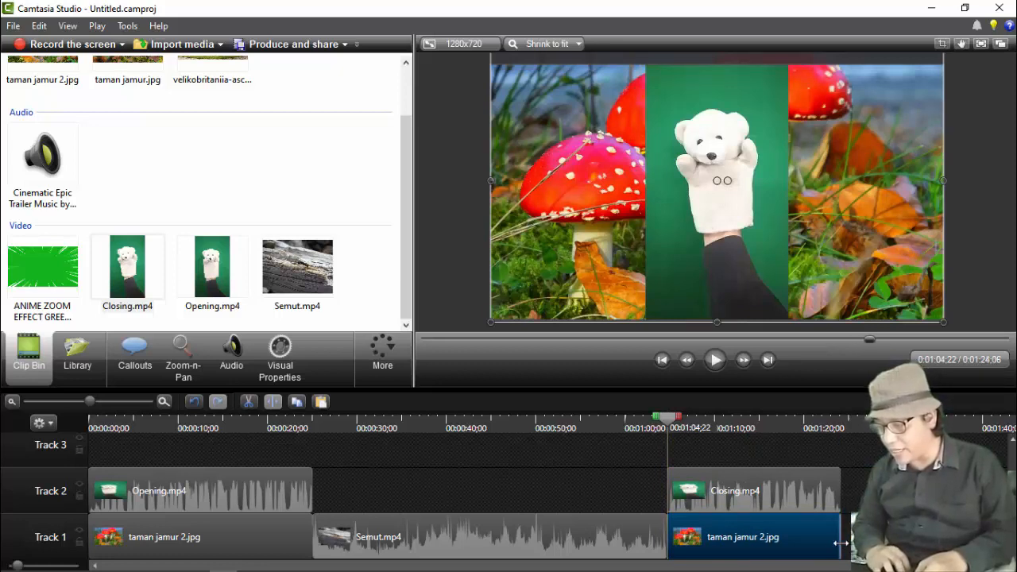
{"action": "left_click", "coordinate": [714, 360]}
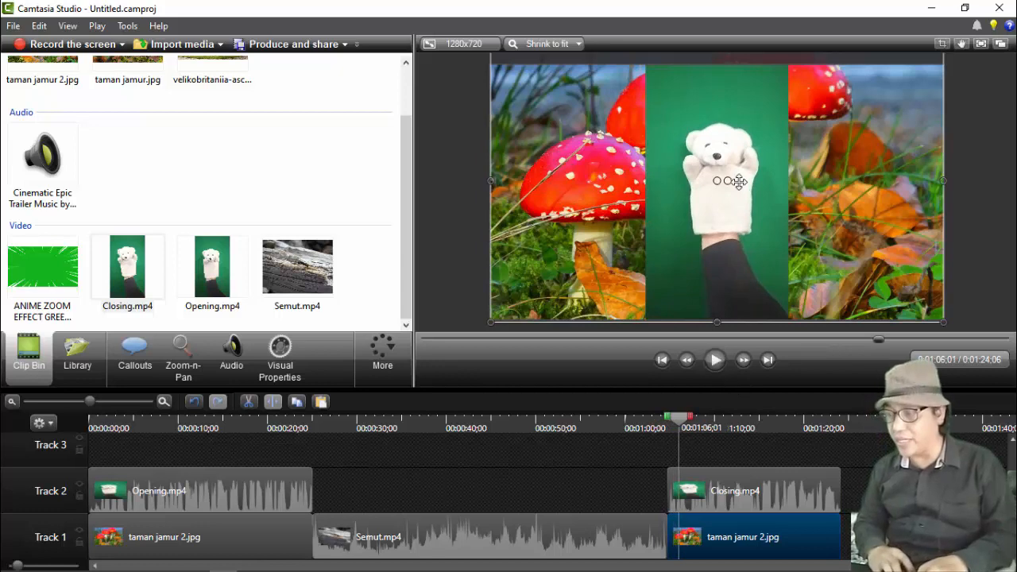
Step: Crop Closing.mp4 on all sides so only the puppet remains, cutting off the arm below it
{"action": "left_click", "coordinate": [943, 45]}
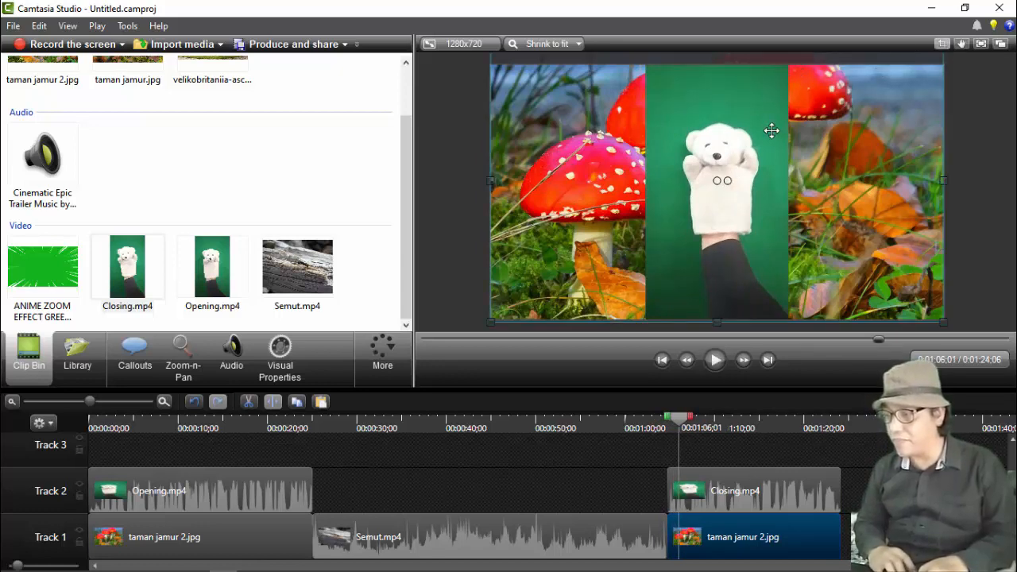
{"action": "left_click", "coordinate": [749, 498]}
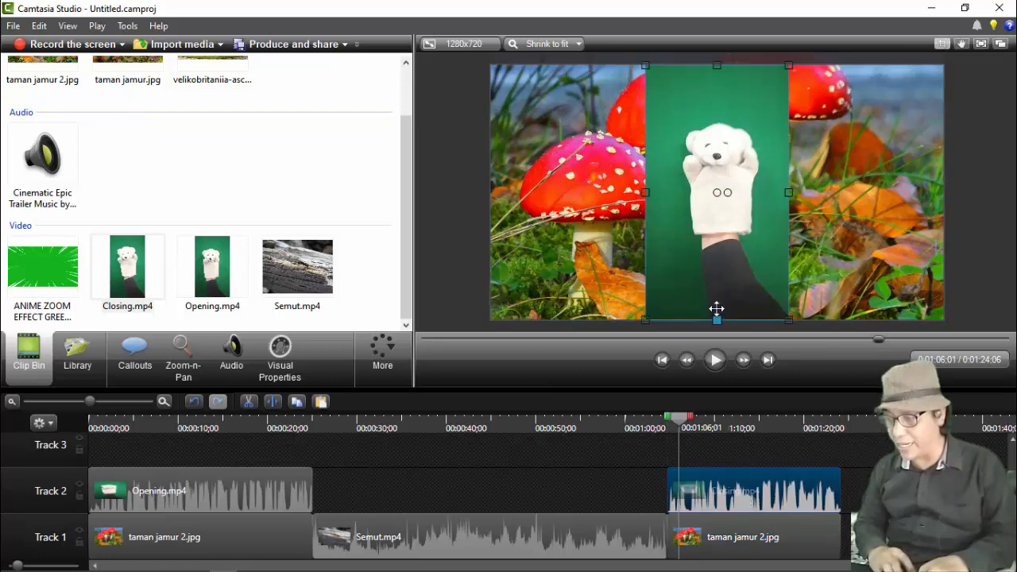
{"action": "left_click_drag", "start_coordinate": [716, 63], "coordinate": [719, 105]}
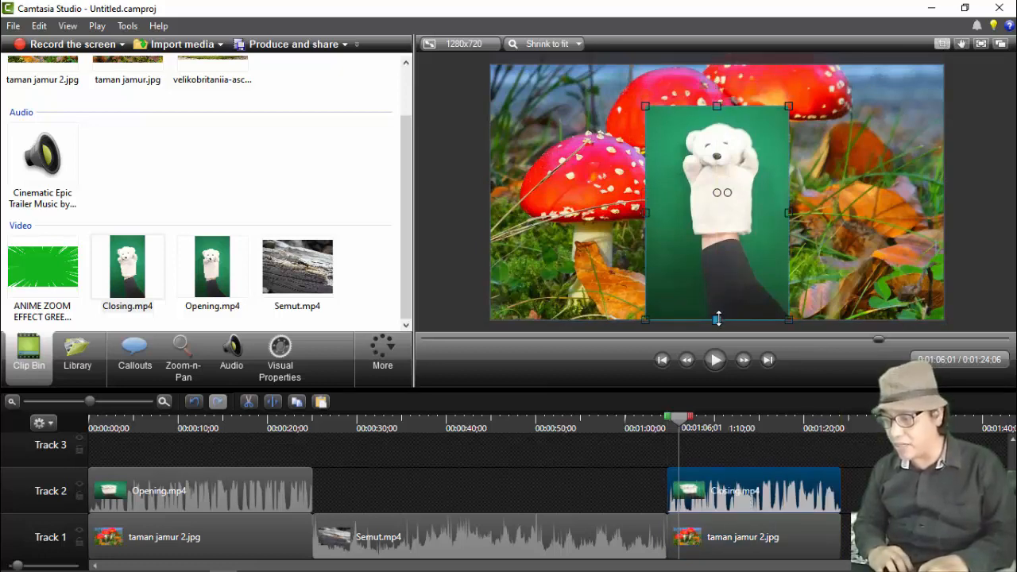
{"action": "left_click_drag", "start_coordinate": [716, 319], "coordinate": [716, 236]}
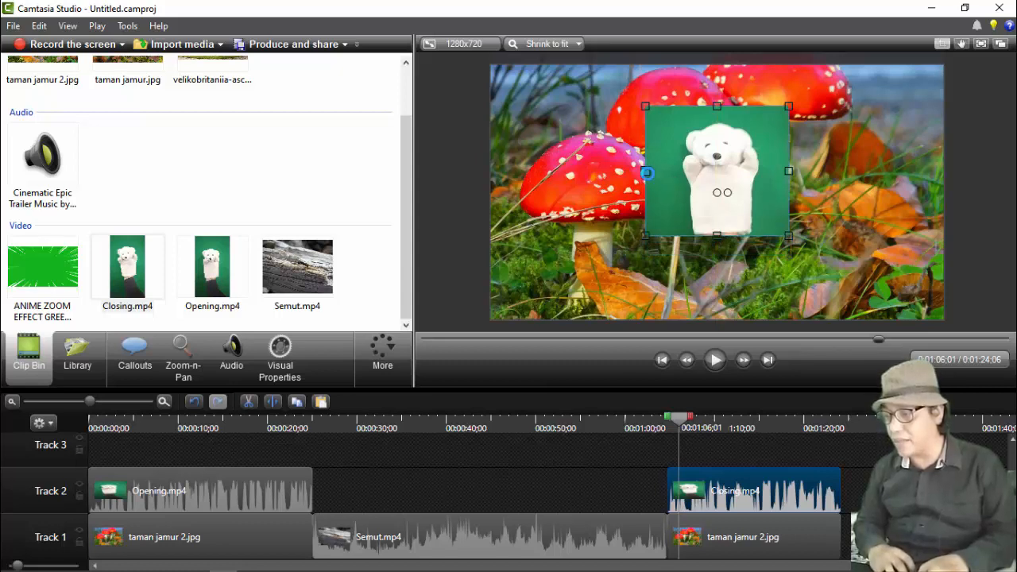
{"action": "left_click_drag", "start_coordinate": [650, 173], "coordinate": [658, 172]}
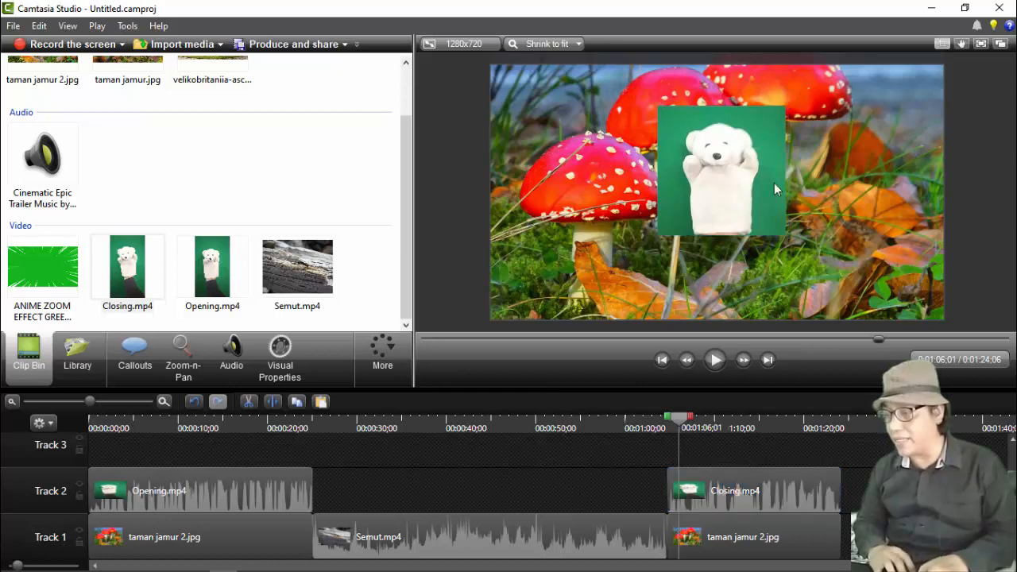
Step: Move the cropped Closing.mp4 to the canvas's lower edge, enlarge it to about 87% scale, and shift it slightly left
{"action": "left_click_drag", "start_coordinate": [763, 186], "coordinate": [738, 271]}
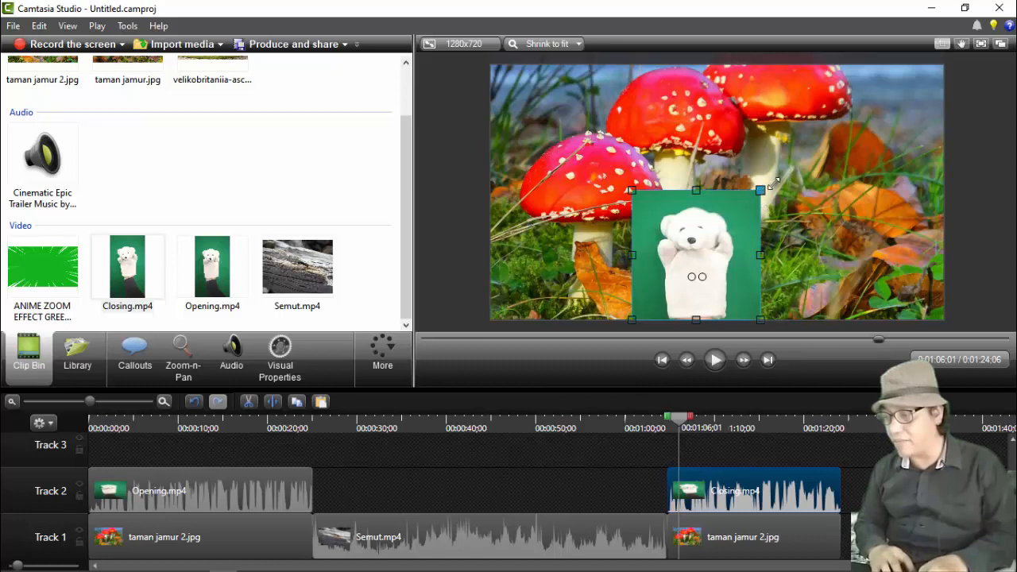
{"action": "left_click_drag", "start_coordinate": [772, 184], "coordinate": [789, 160]}
{"action": "key", "text": "ctrl+z"}
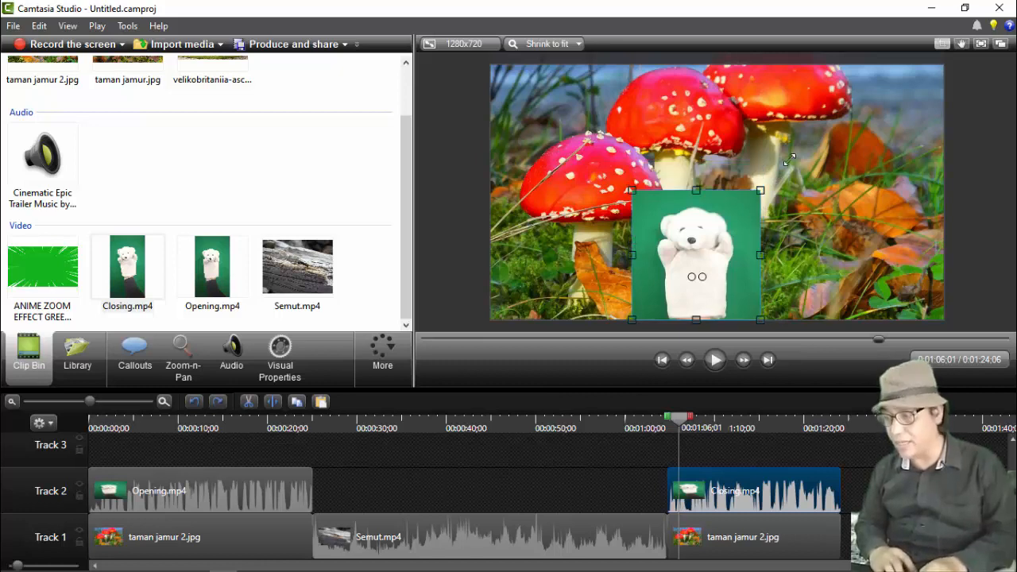
{"action": "left_click", "coordinate": [945, 43]}
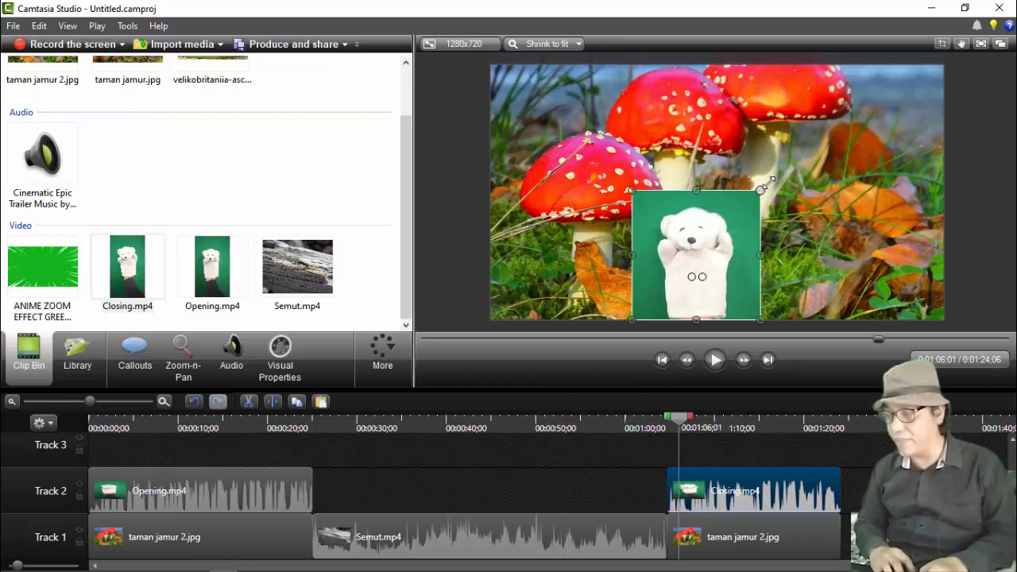
{"action": "left_click_drag", "start_coordinate": [768, 181], "coordinate": [819, 120]}
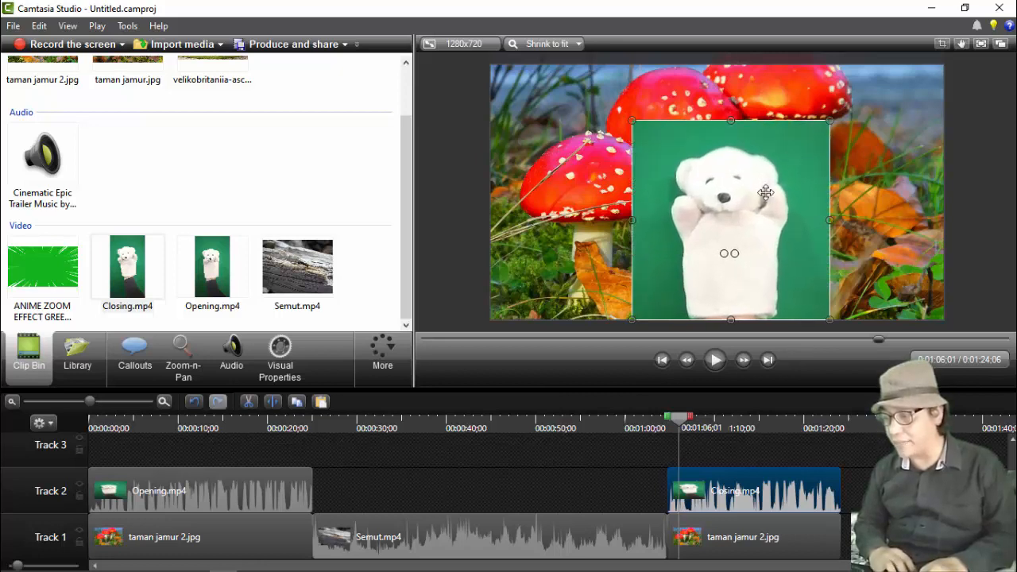
{"action": "left_click_drag", "start_coordinate": [765, 192], "coordinate": [732, 194]}
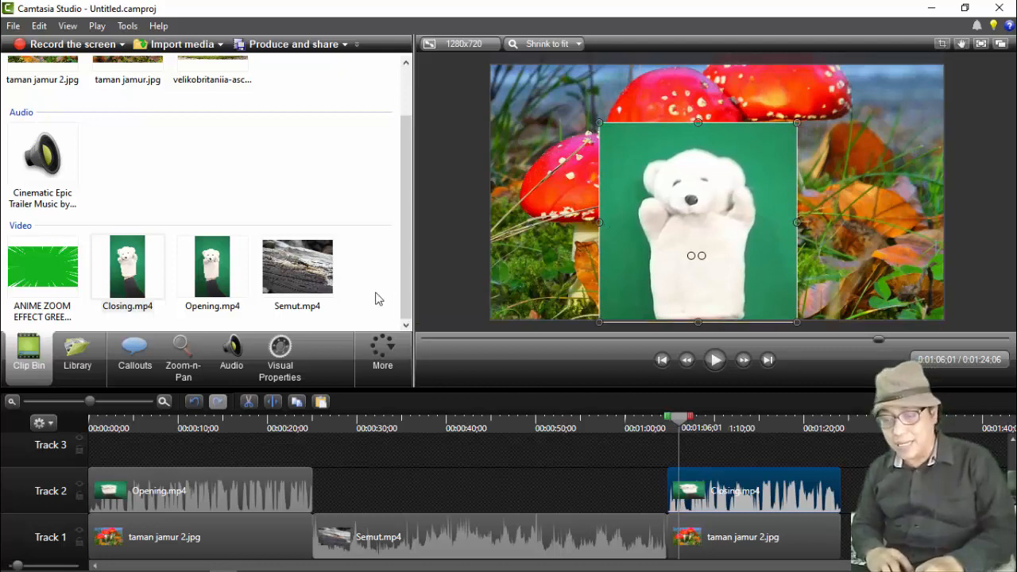
Step: Remove the green background color from Closing.mp4 with tolerance 16 and softness 12, and play the result
{"action": "left_click", "coordinate": [280, 350]}
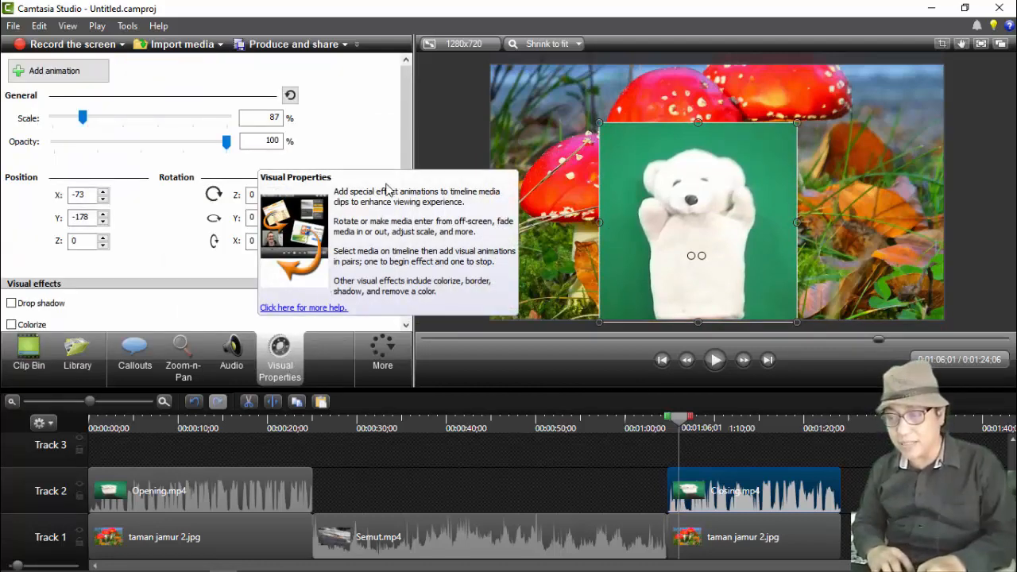
{"action": "left_click_drag", "start_coordinate": [405, 149], "coordinate": [423, 231]}
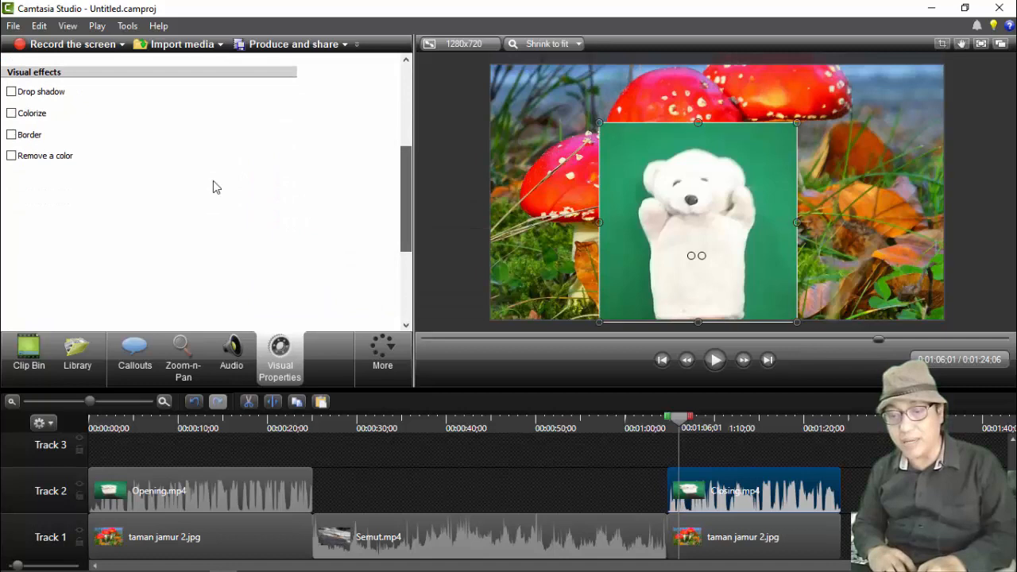
{"action": "left_click", "coordinate": [11, 156]}
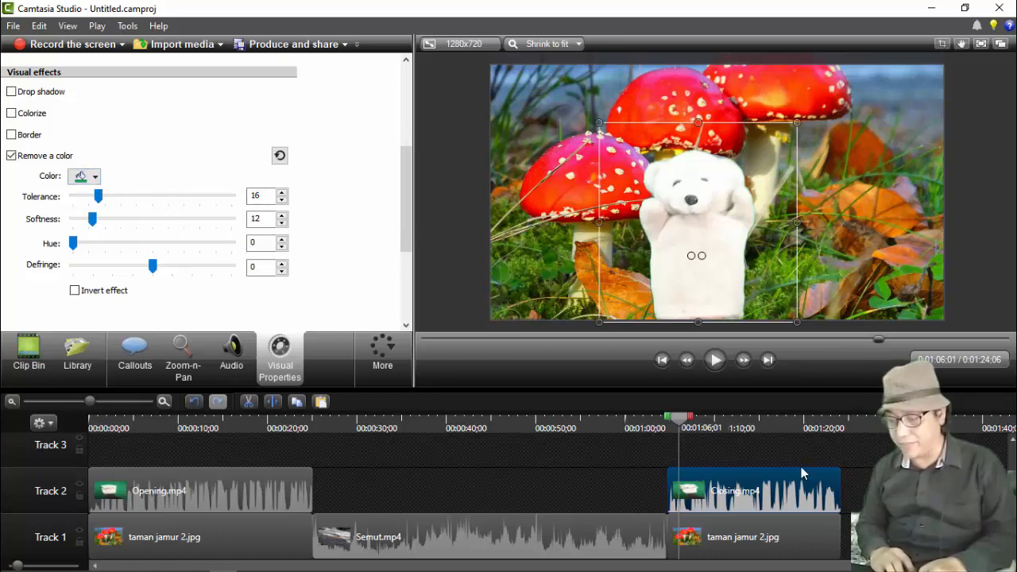
{"action": "left_click", "coordinate": [715, 361]}
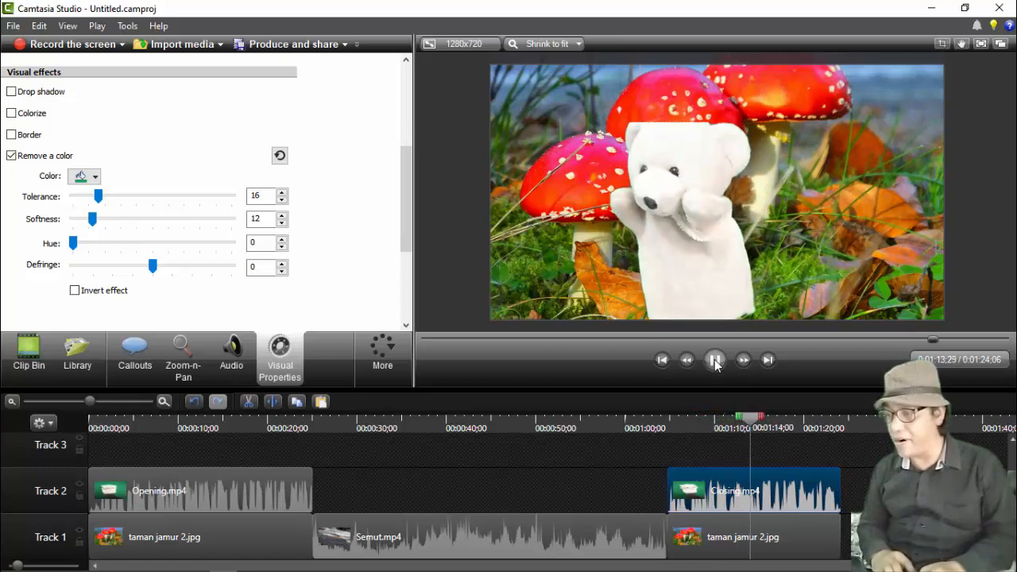
Step: Extend the upper crop edge of Closing.mp4 upward to leave room above the puppet's head
{"action": "left_click", "coordinate": [708, 147]}
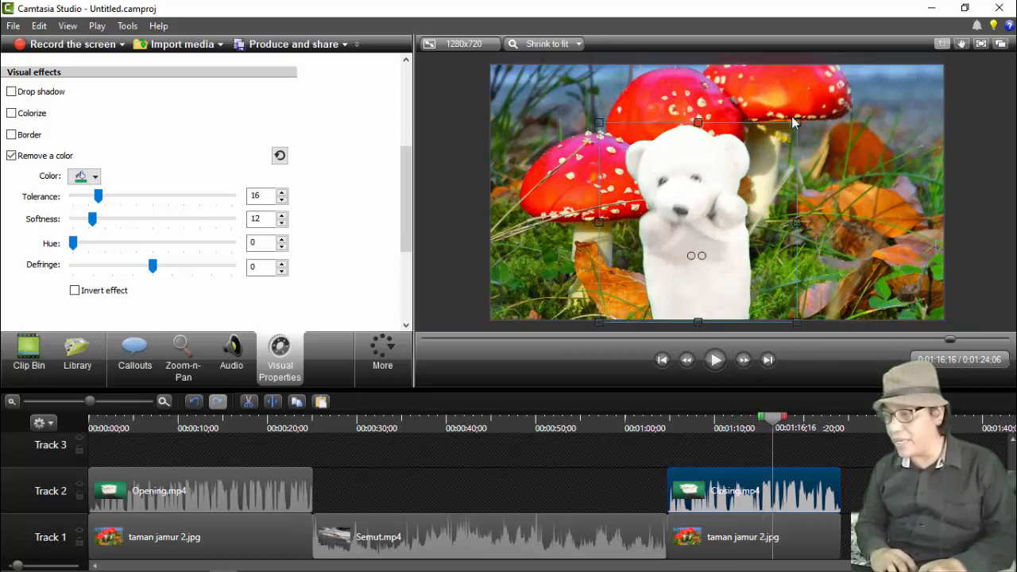
{"action": "left_click_drag", "start_coordinate": [697, 123], "coordinate": [698, 103]}
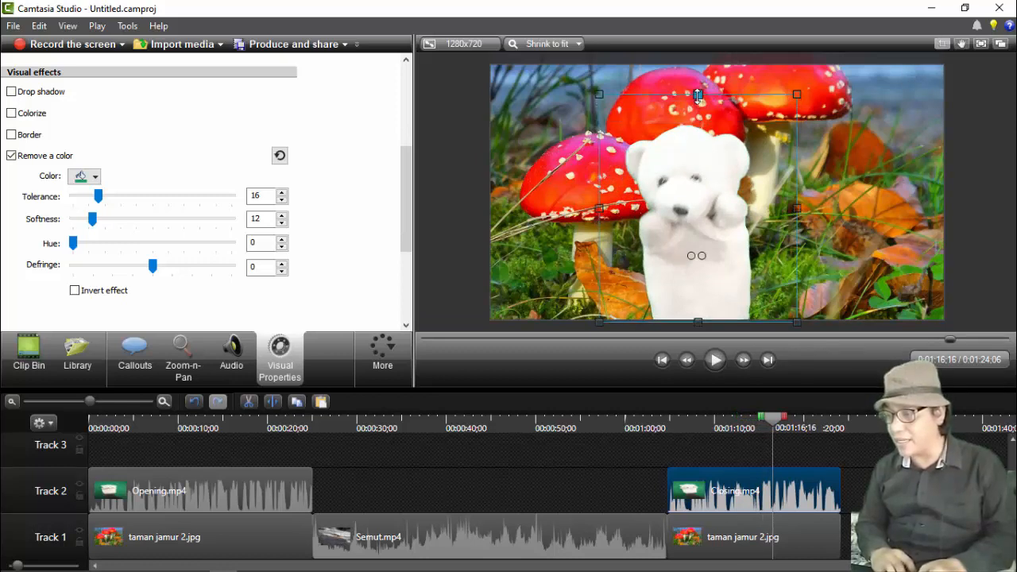
{"action": "left_click", "coordinate": [942, 44]}
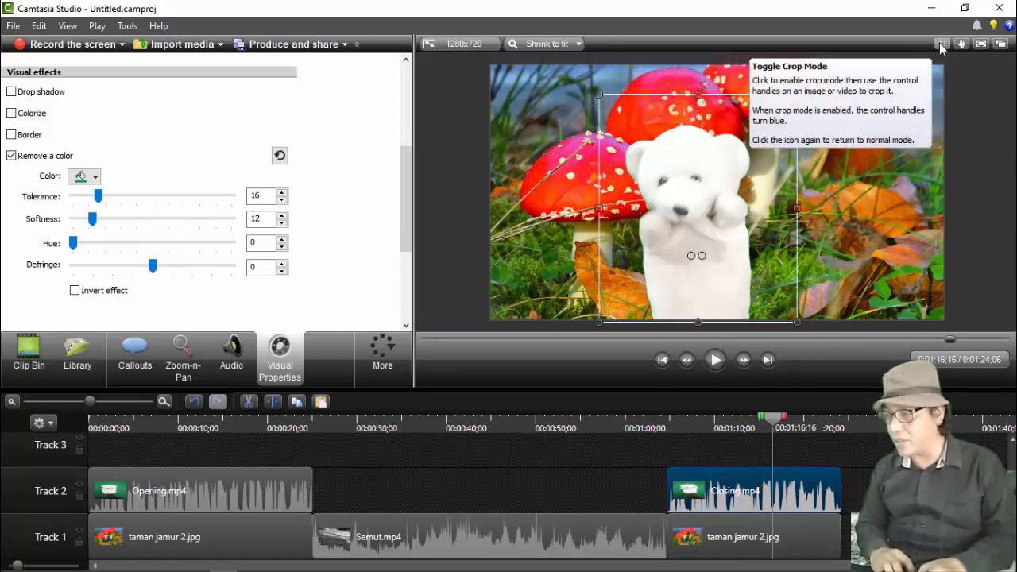
Step: Play the opening from the beginning of the timeline and a short stretch of the ant footage to review them
{"action": "left_click", "coordinate": [714, 359]}
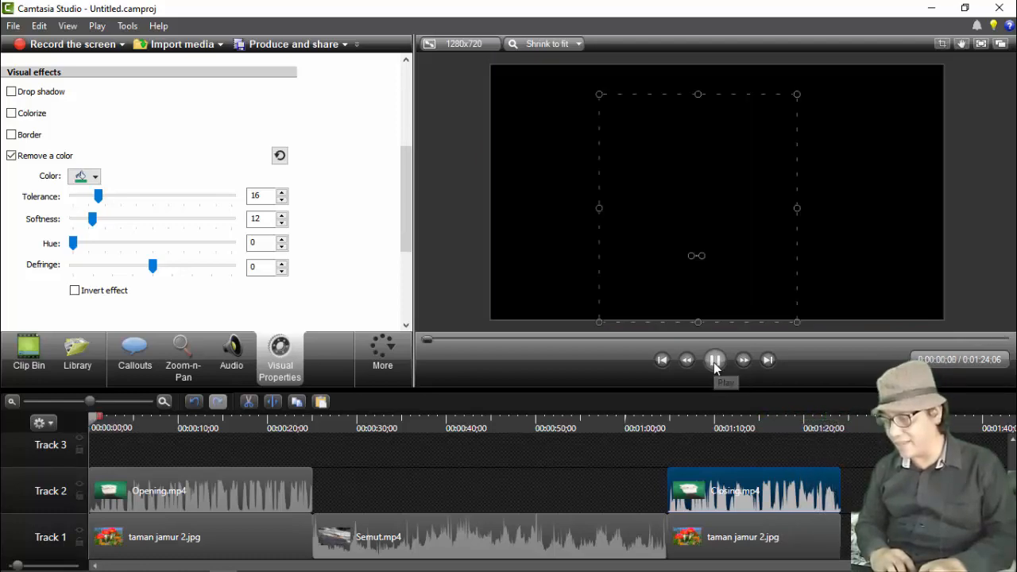
{"action": "left_click", "coordinate": [714, 360]}
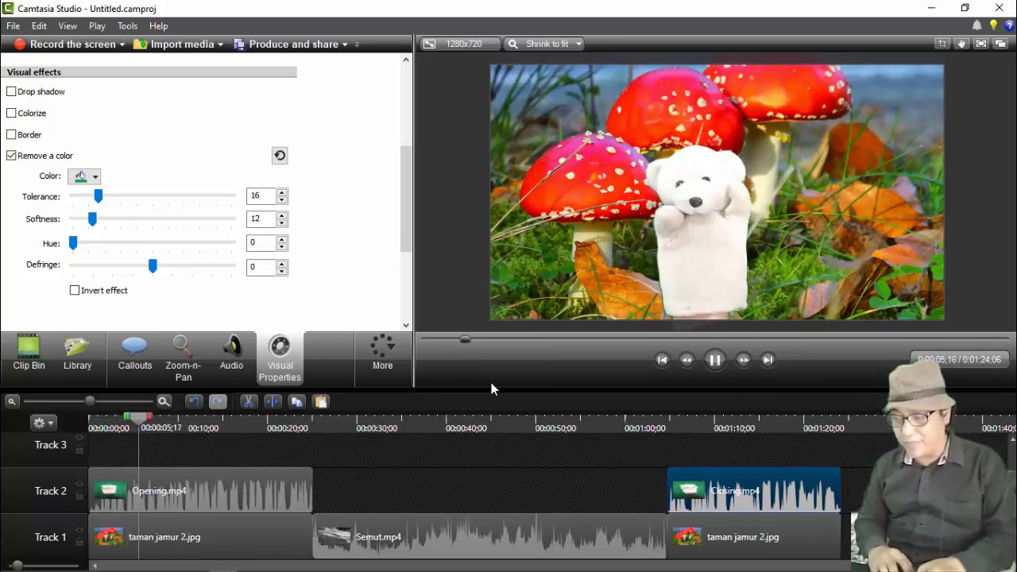
{"action": "left_click", "coordinate": [714, 359]}
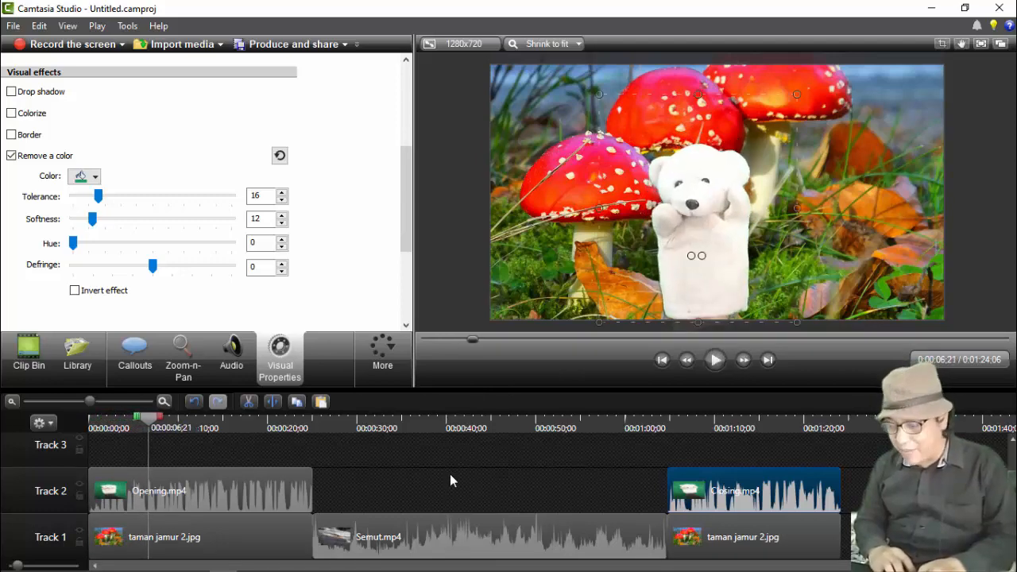
{"action": "left_click", "coordinate": [35, 354]}
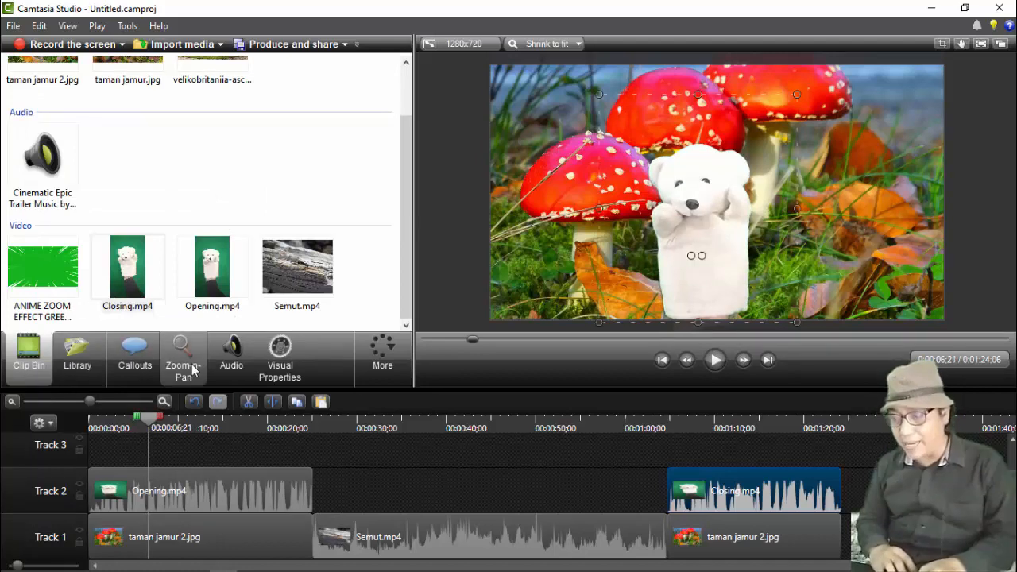
{"action": "left_click", "coordinate": [399, 422]}
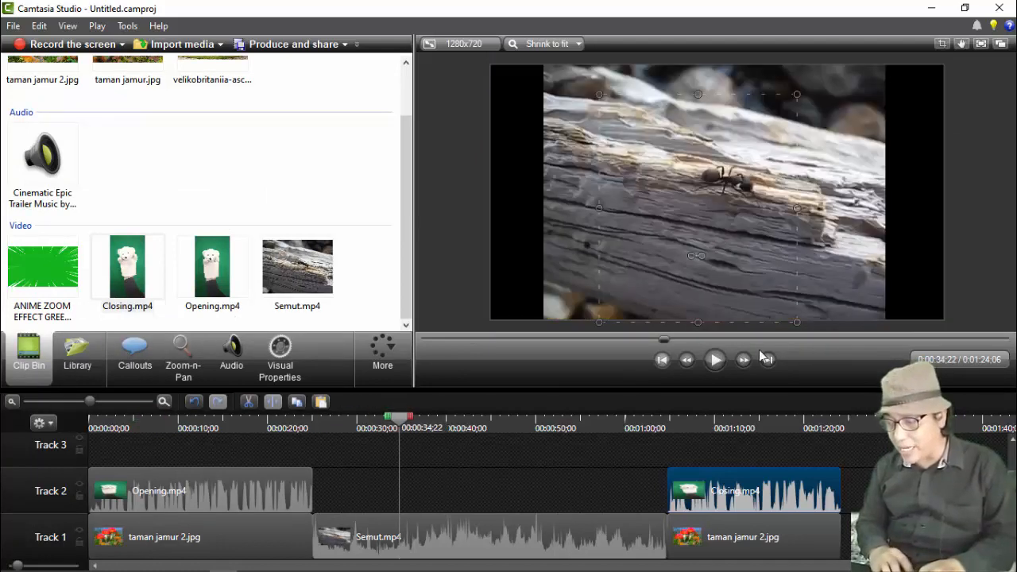
{"action": "left_click", "coordinate": [714, 360]}
{"action": "left_click", "coordinate": [714, 359]}
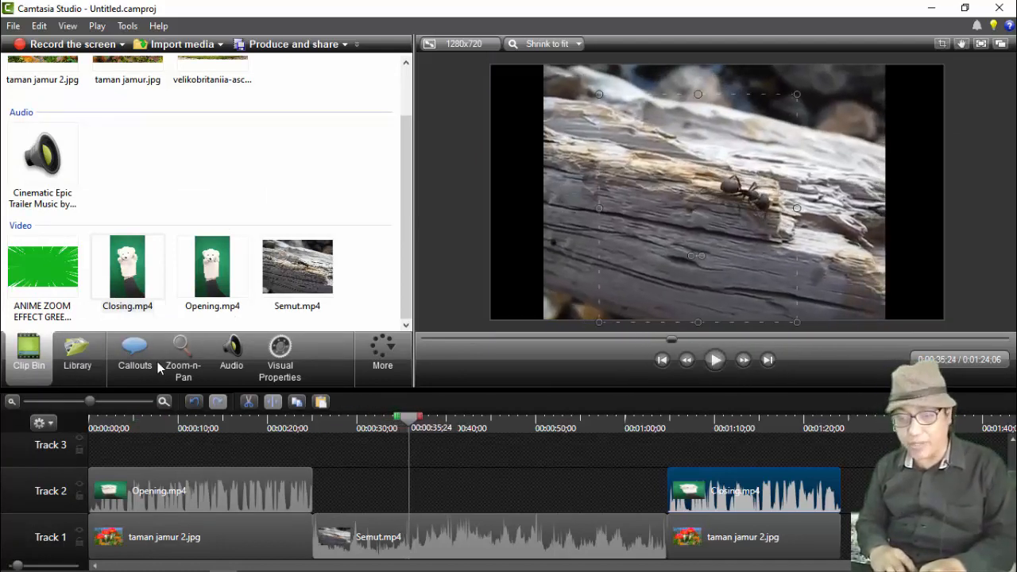
Step: Add the ANIME ZOOM EFFECT green-screen clip to Track 2 above the start of Semut.mp4 and play it
{"action": "left_click_drag", "start_coordinate": [49, 282], "coordinate": [362, 494]}
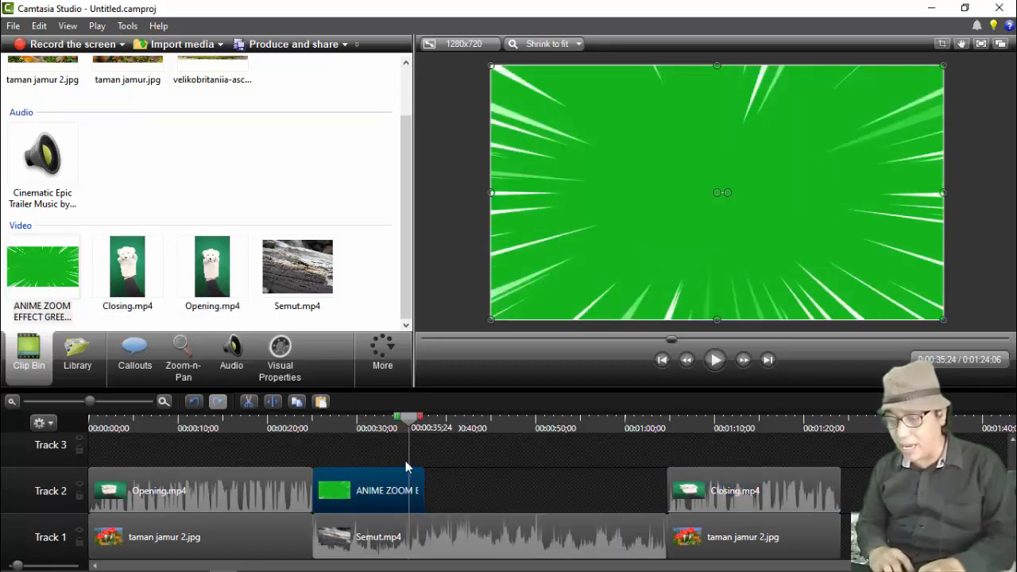
{"action": "left_click", "coordinate": [335, 417]}
{"action": "left_click", "coordinate": [723, 362]}
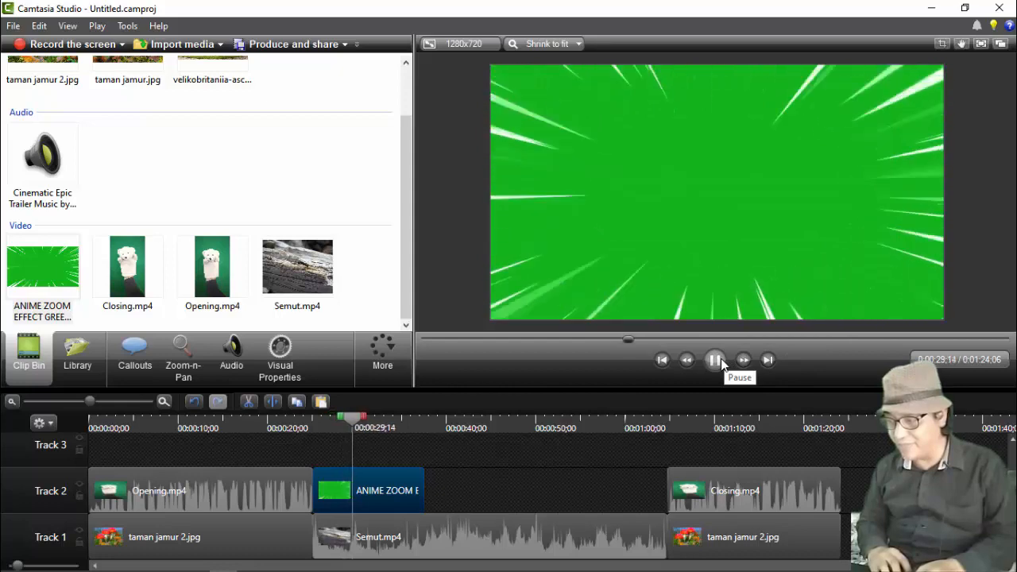
Step: Remove the ANIME ZOOM EFFECT clip's green background, sampling the color from the preview, with tolerance 25 and softness 12
{"action": "left_click", "coordinate": [719, 361]}
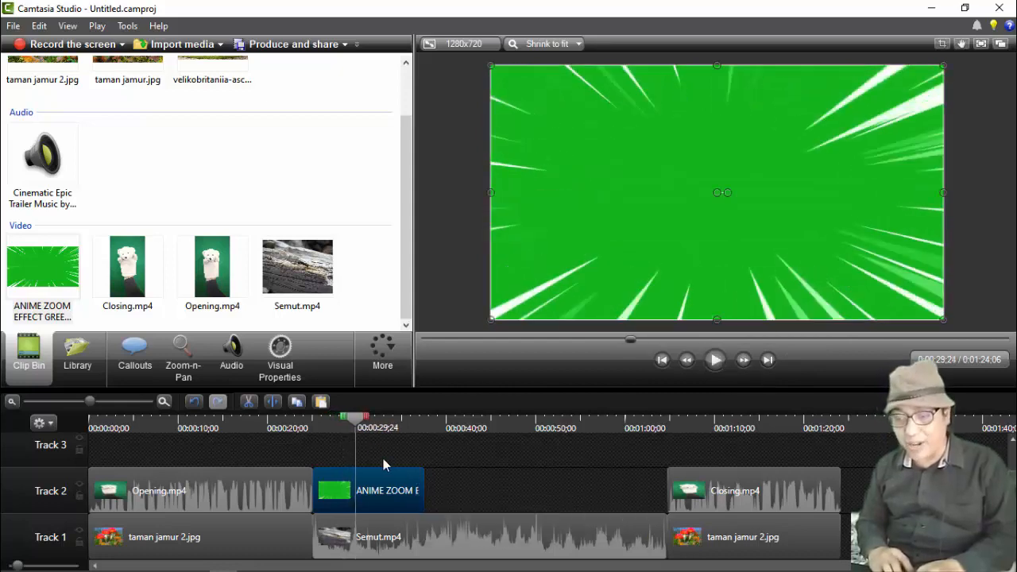
{"action": "left_click", "coordinate": [280, 355]}
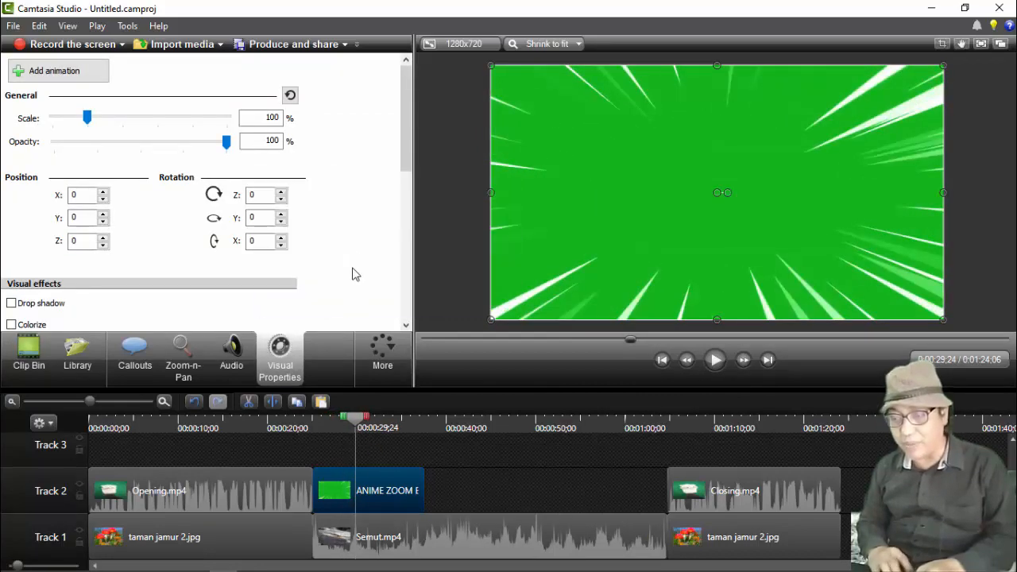
{"action": "scroll", "coordinate": [404, 183], "scroll_direction": "down", "scroll_amount": 3}
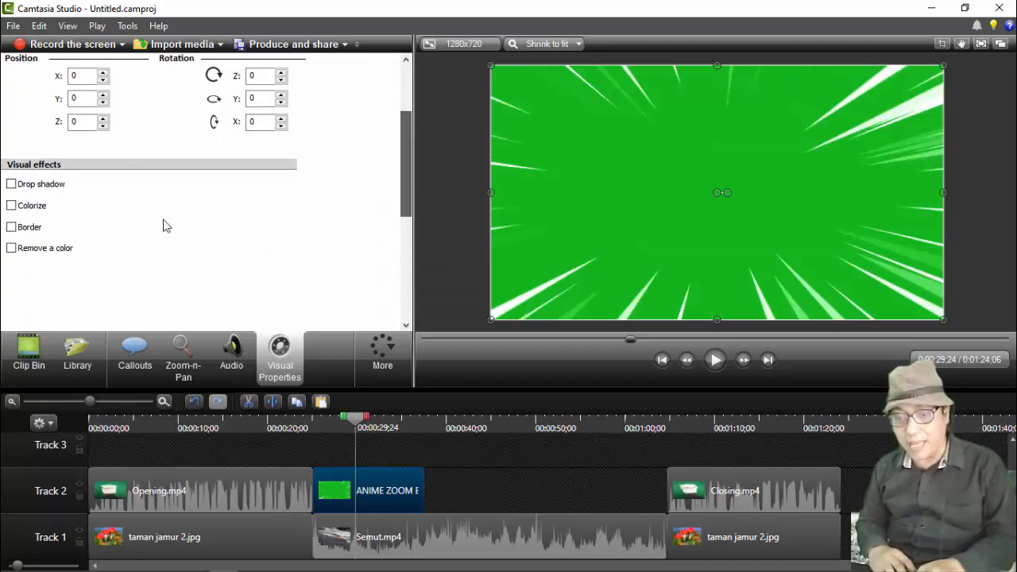
{"action": "left_click", "coordinate": [12, 248]}
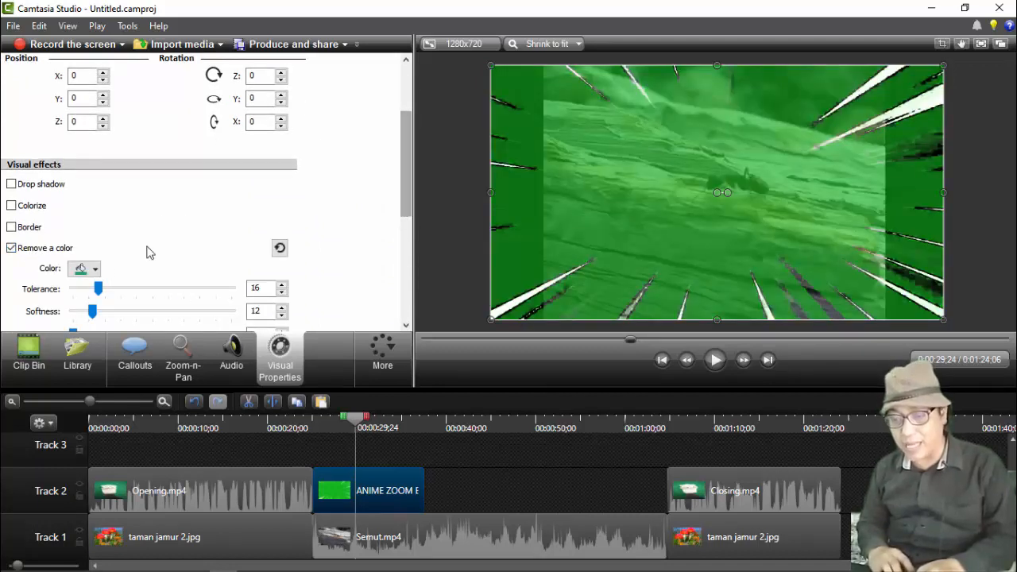
{"action": "left_click", "coordinate": [94, 268]}
{"action": "left_click", "coordinate": [128, 308]}
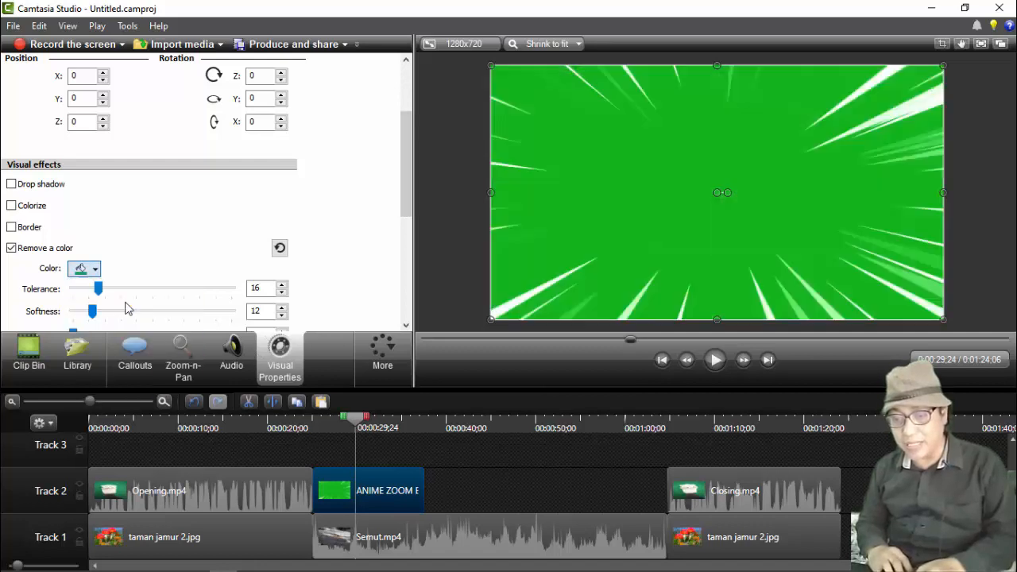
{"action": "left_click", "coordinate": [94, 269]}
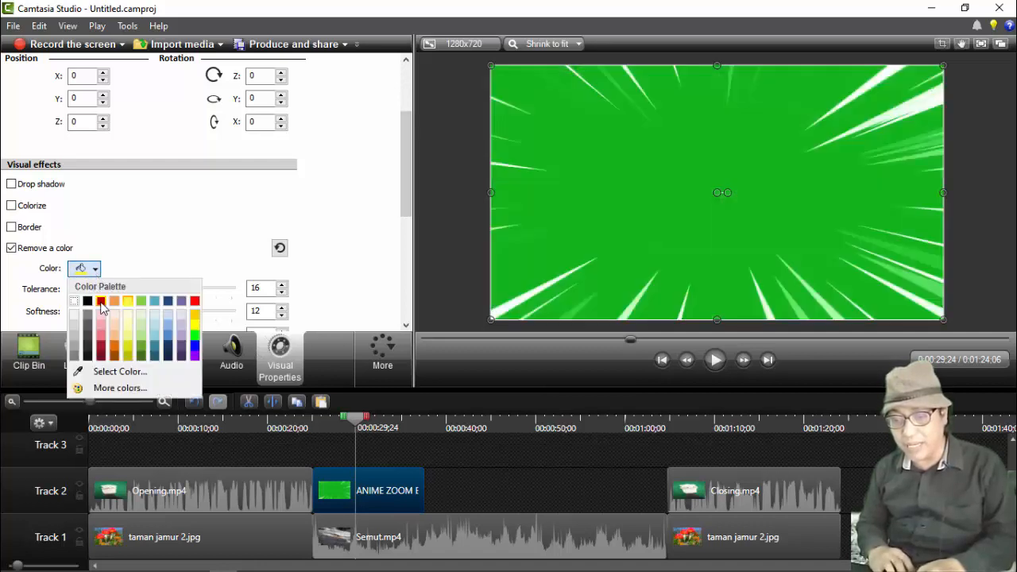
{"action": "left_click", "coordinate": [116, 371]}
{"action": "left_click", "coordinate": [659, 202]}
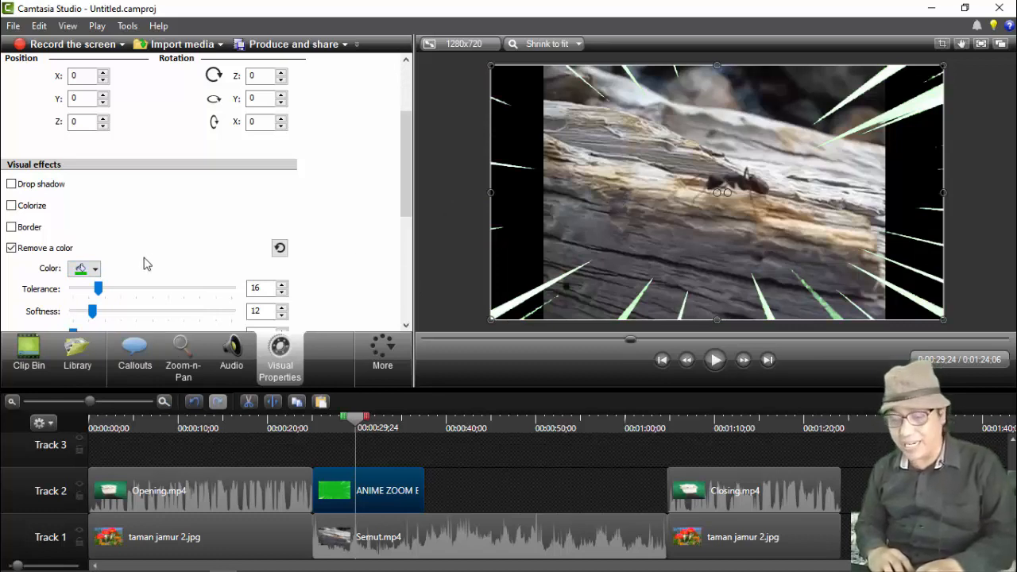
{"action": "left_click_drag", "start_coordinate": [99, 289], "coordinate": [114, 292]}
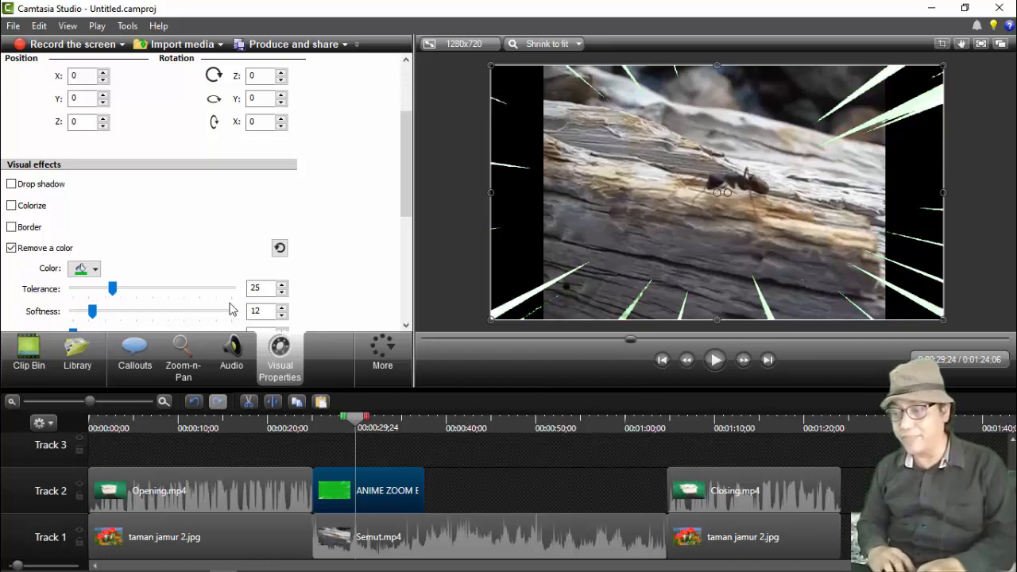
{"action": "left_click", "coordinate": [453, 250]}
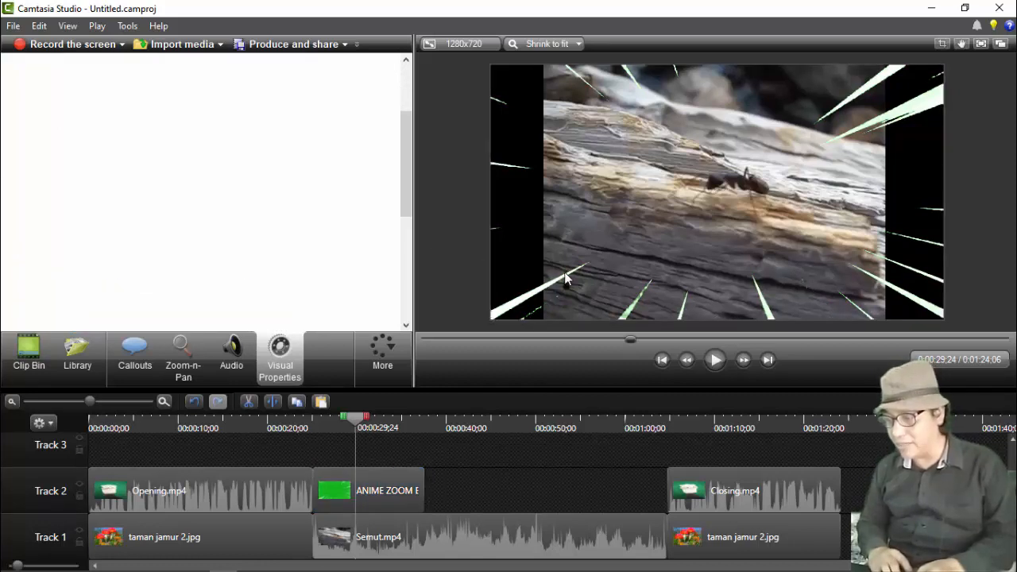
Step: Copy the keyed zoom effect clip and place the duplicate directly after the first one on Track 2
{"action": "left_click", "coordinate": [417, 488]}
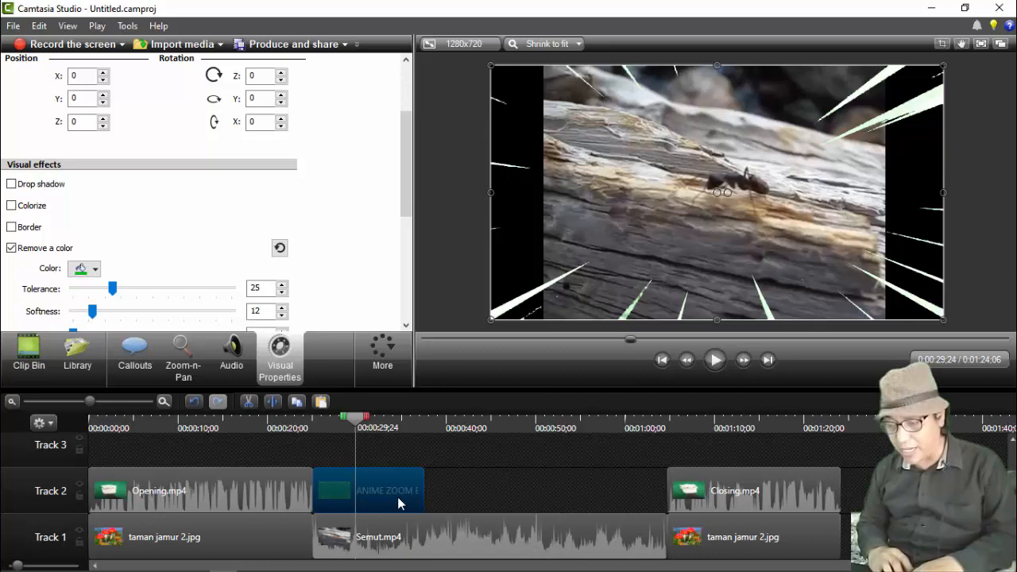
{"action": "left_click", "coordinate": [441, 484]}
{"action": "key", "text": "ctrl+v"}
{"action": "left_click_drag", "start_coordinate": [441, 484], "coordinate": [512, 532]}
{"action": "left_click", "coordinate": [551, 517]}
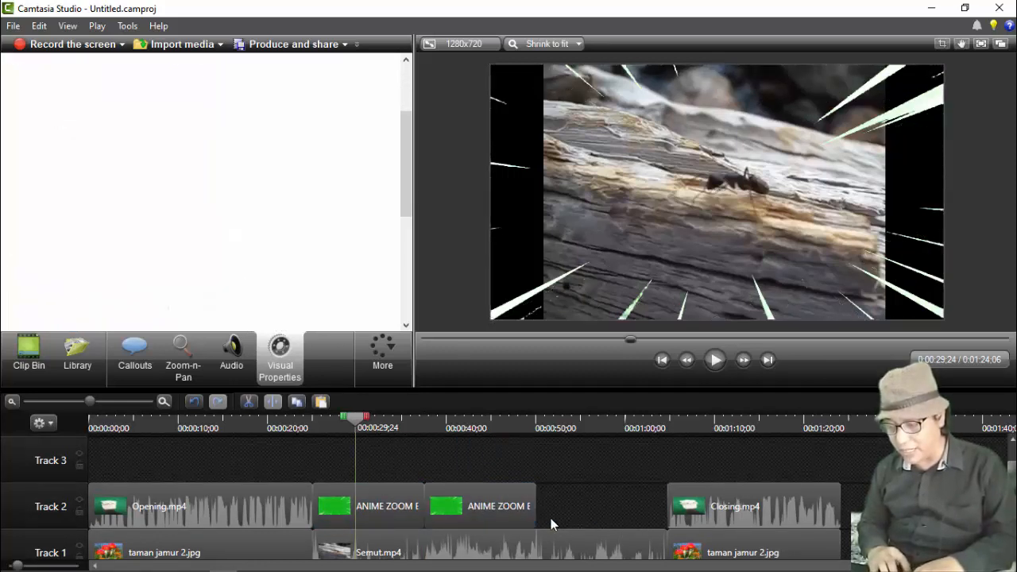
Step: Shift Closing.mp4 later on Track 2 and place a third zoom effect copy directly after the second
{"action": "left_click_drag", "start_coordinate": [689, 504], "coordinate": [729, 505]}
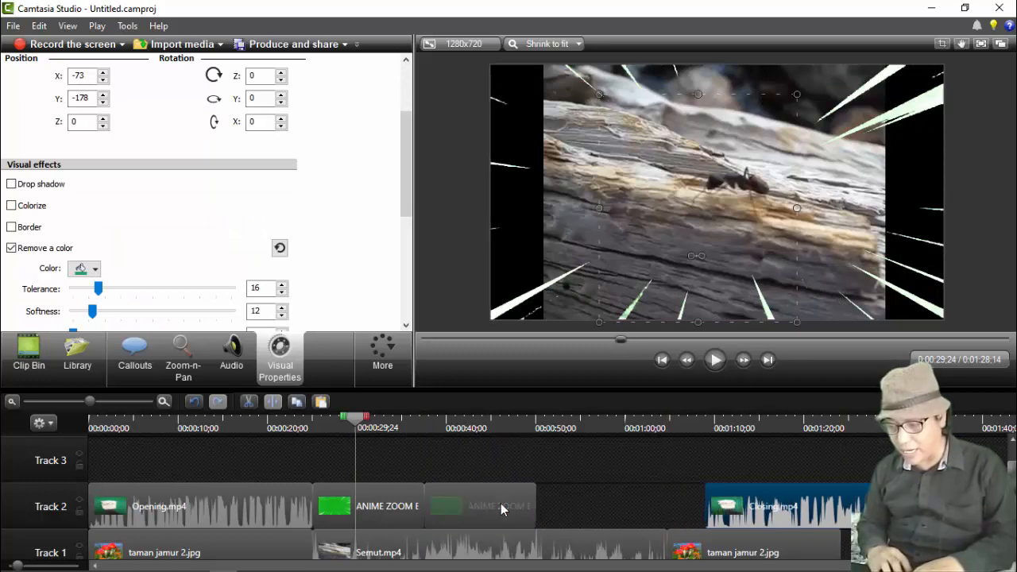
{"action": "left_click", "coordinate": [500, 509]}
{"action": "left_click", "coordinate": [553, 505]}
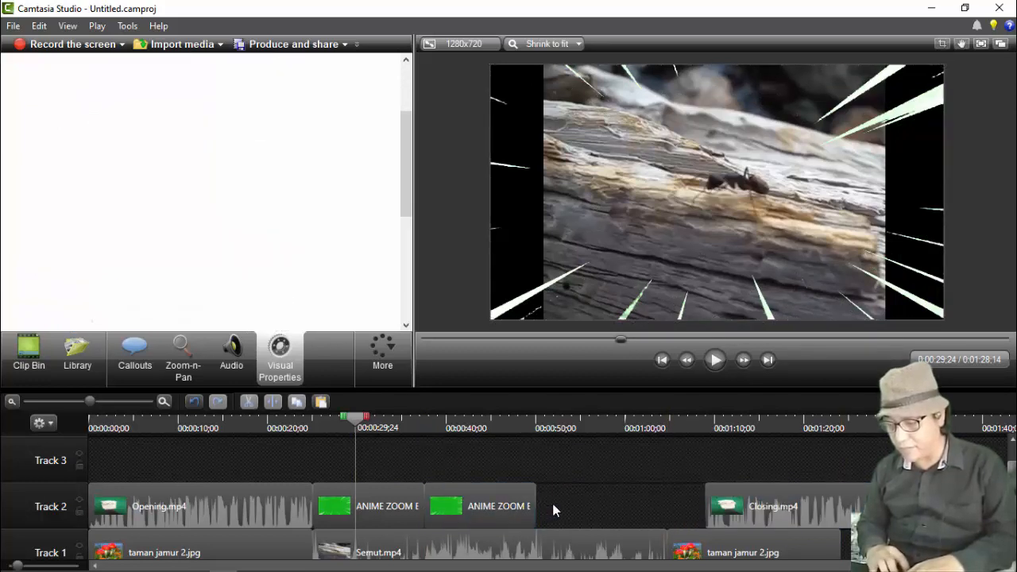
{"action": "key", "text": "ctrl+v"}
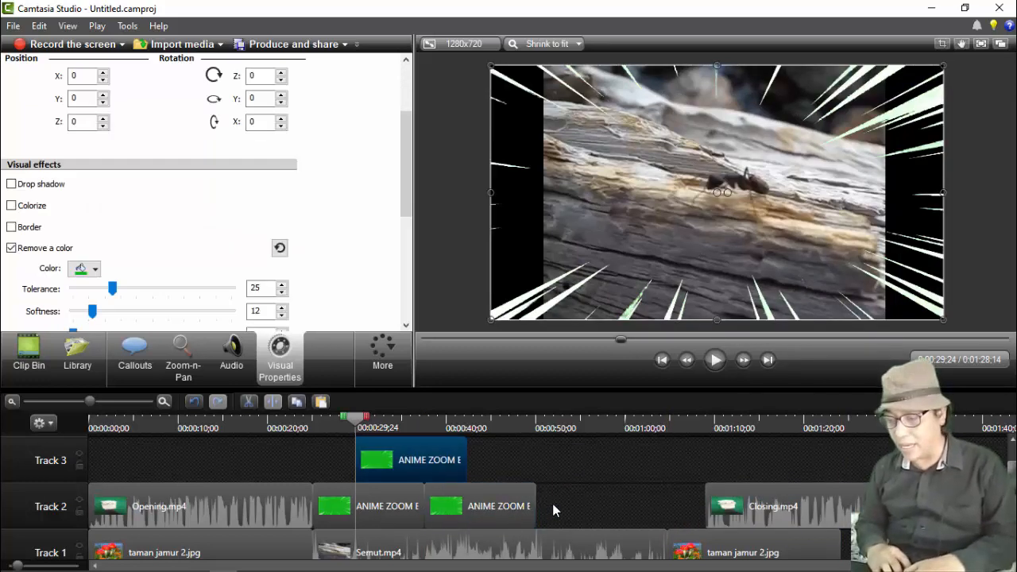
{"action": "left_click_drag", "start_coordinate": [461, 477], "coordinate": [619, 545]}
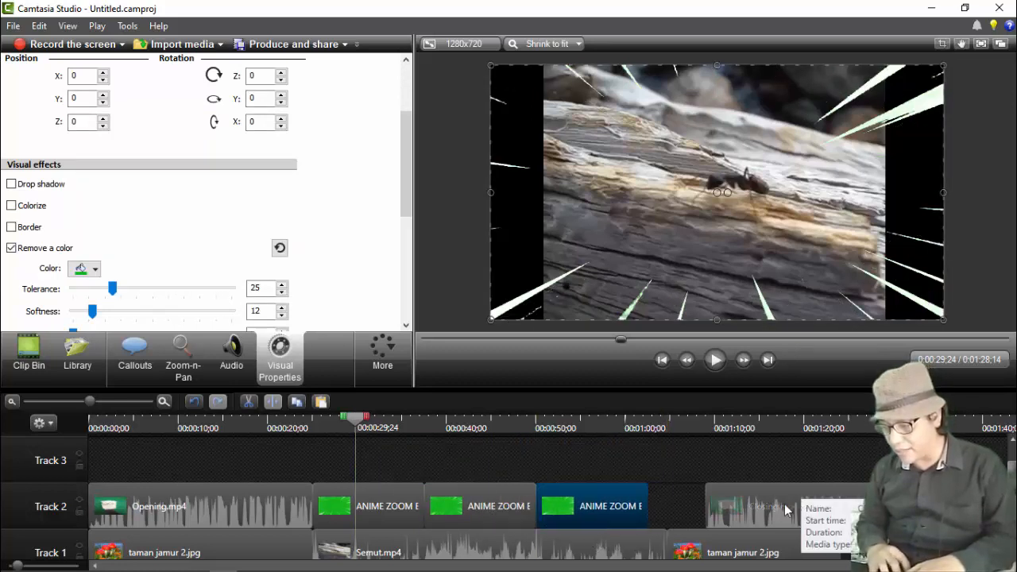
Step: Fill the rest of the ant footage with a fourth, shortened zoom effect copy and realign Closing.mp4 with the second taman jamur 2.jpg
{"action": "left_click_drag", "start_coordinate": [787, 509], "coordinate": [851, 509]}
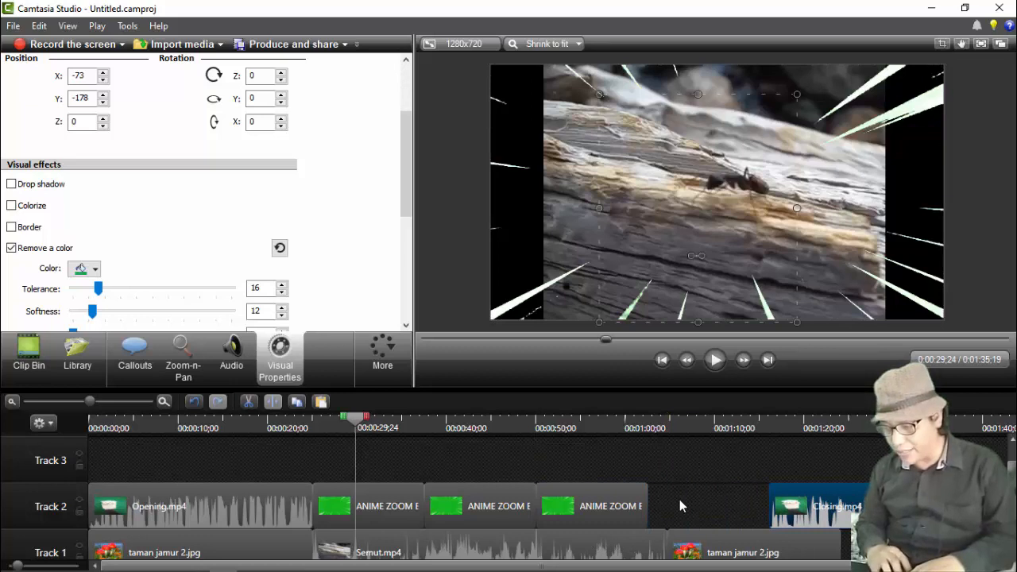
{"action": "left_click", "coordinate": [679, 499]}
{"action": "key", "text": "ctrl+v"}
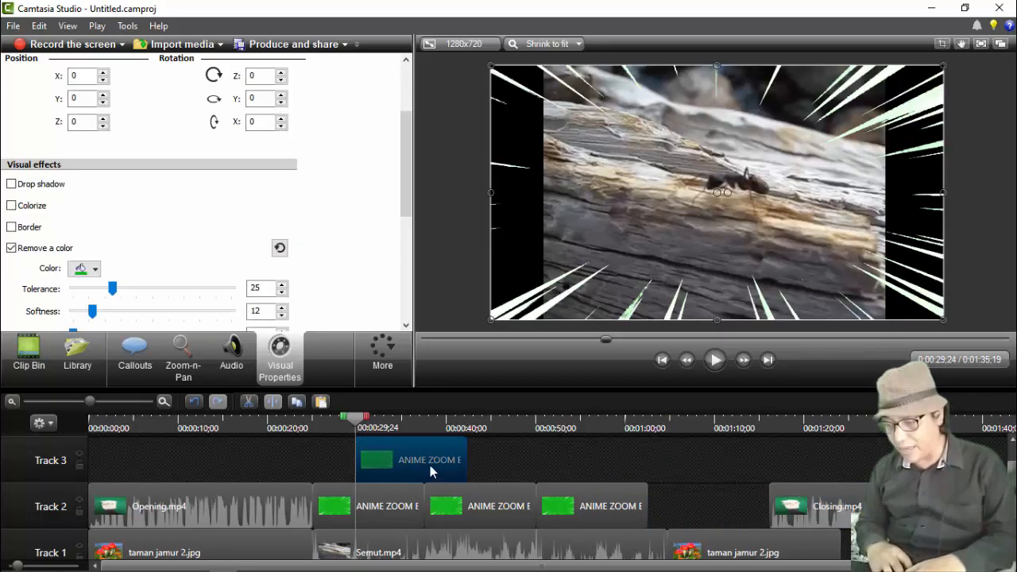
{"action": "left_click_drag", "start_coordinate": [429, 465], "coordinate": [665, 502]}
{"action": "left_click_drag", "start_coordinate": [844, 489], "coordinate": [743, 499]}
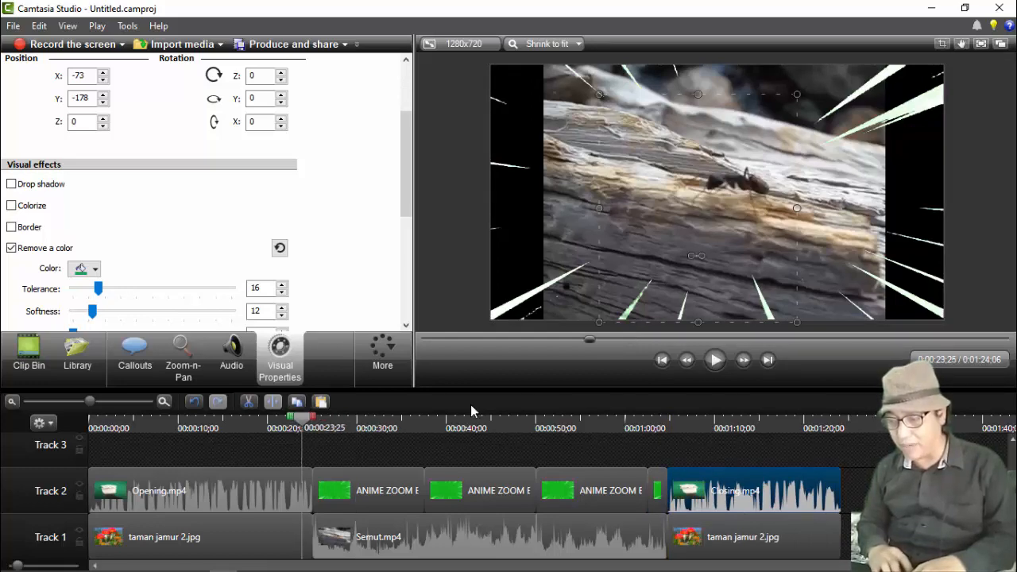
Step: Silence the audio of Semut.mp4 on Track 1 and play the ant section with the zoom effect
{"action": "left_click", "coordinate": [716, 359]}
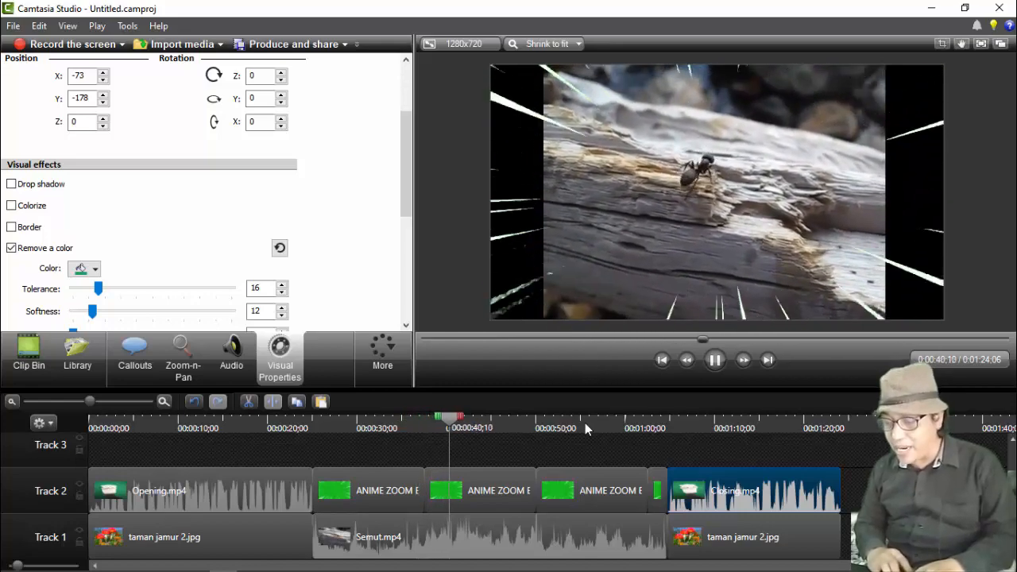
{"action": "left_click", "coordinate": [508, 548]}
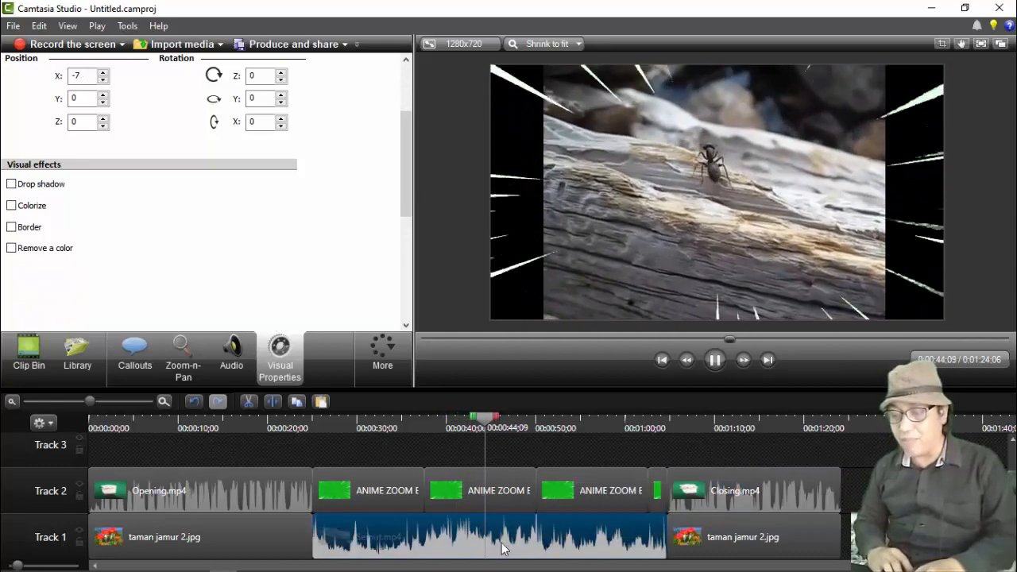
{"action": "left_click", "coordinate": [232, 361]}
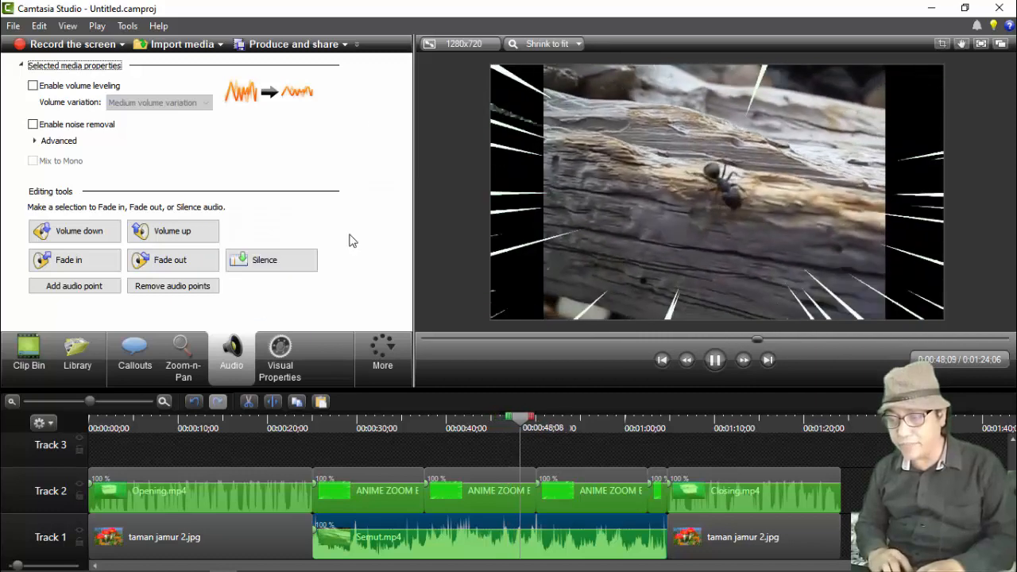
{"action": "left_click", "coordinate": [290, 270]}
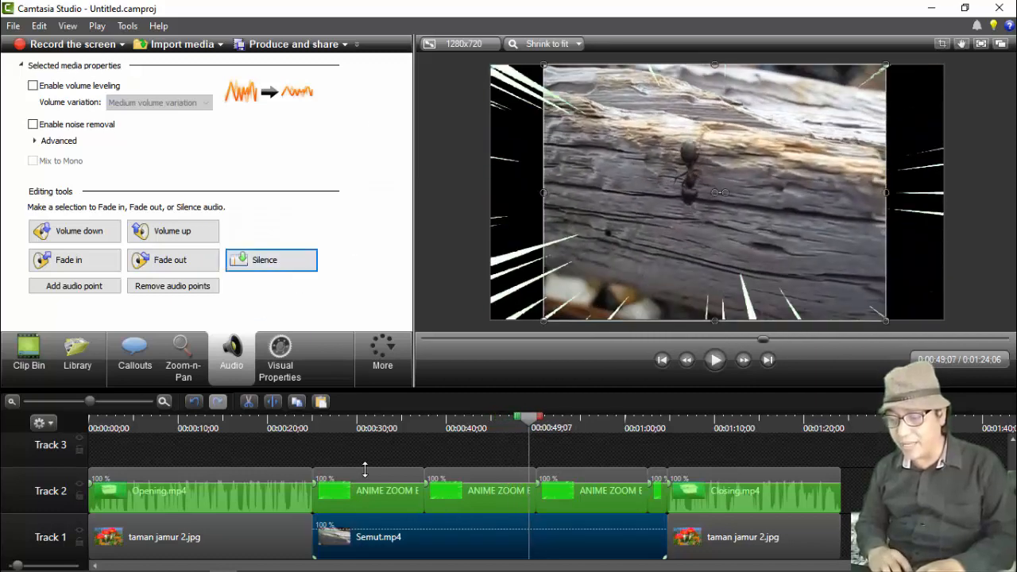
{"action": "left_click", "coordinate": [326, 424]}
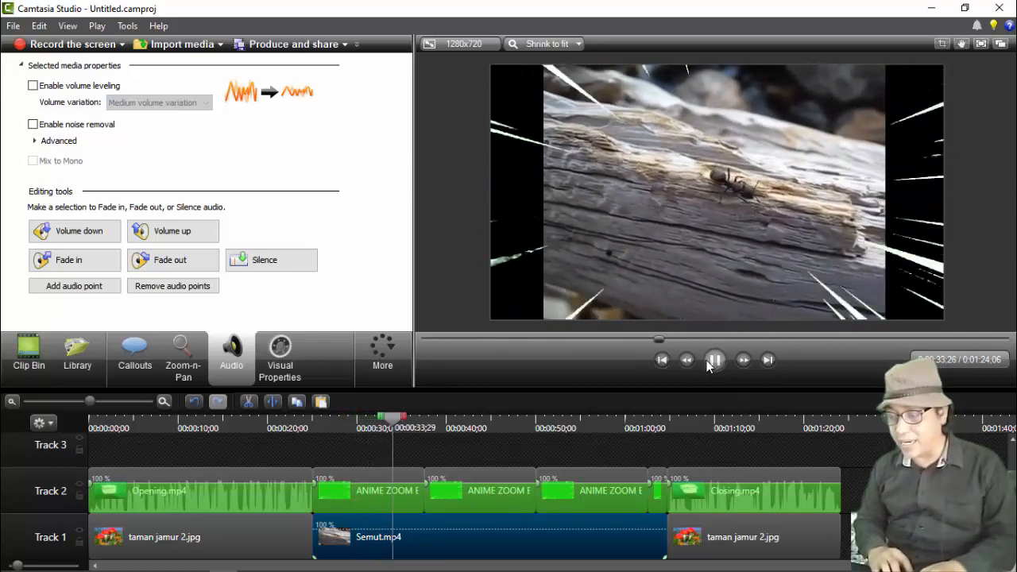
{"action": "left_click", "coordinate": [714, 361]}
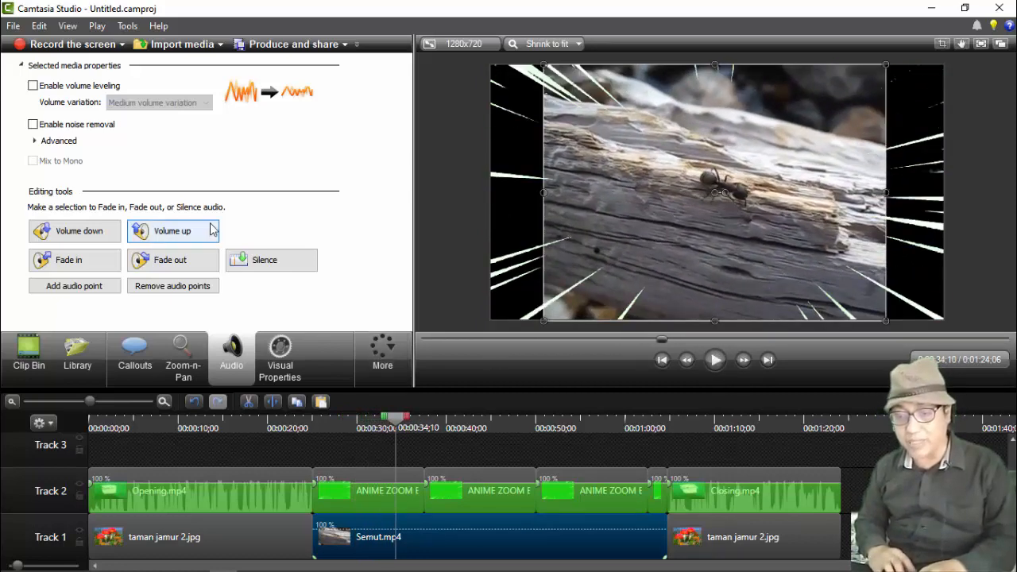
Step: Add the Cinematic Epic Trailer Music mp3 to Track 3, cut off its intro and start it at 00:00:25;02 with Semut.mp4
{"action": "left_click", "coordinate": [28, 353]}
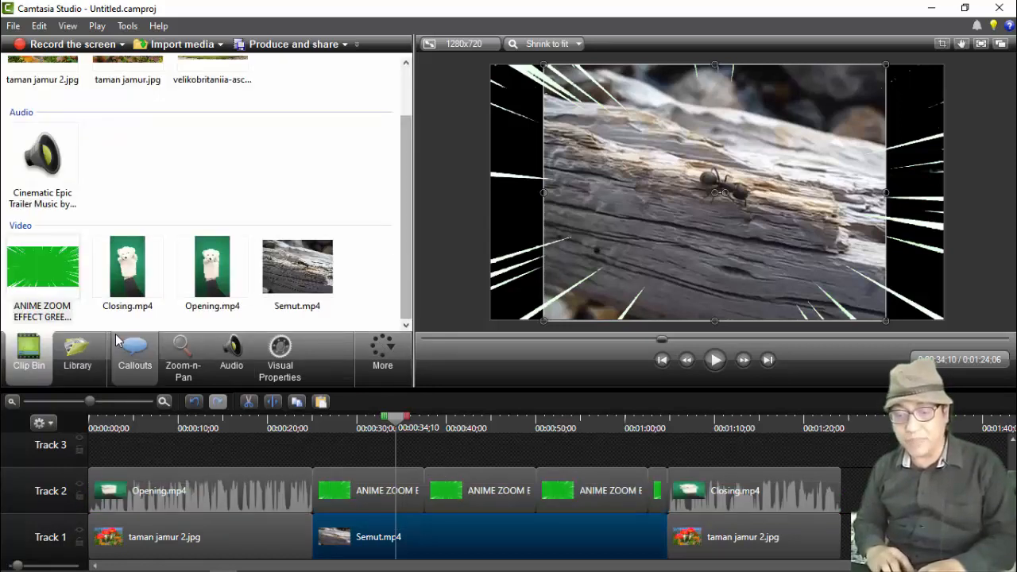
{"action": "left_click", "coordinate": [47, 183]}
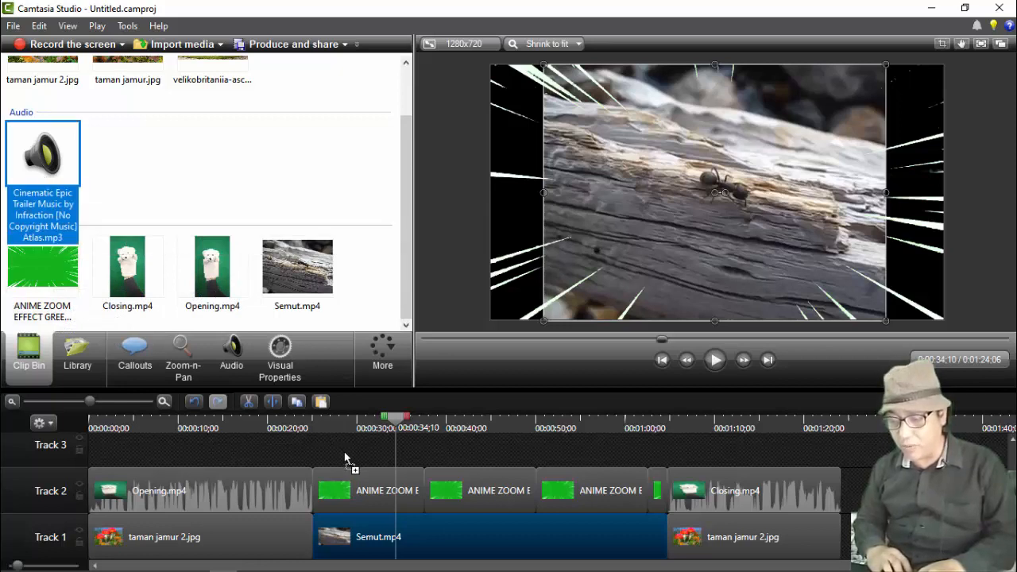
{"action": "left_click_drag", "start_coordinate": [345, 459], "coordinate": [413, 459]}
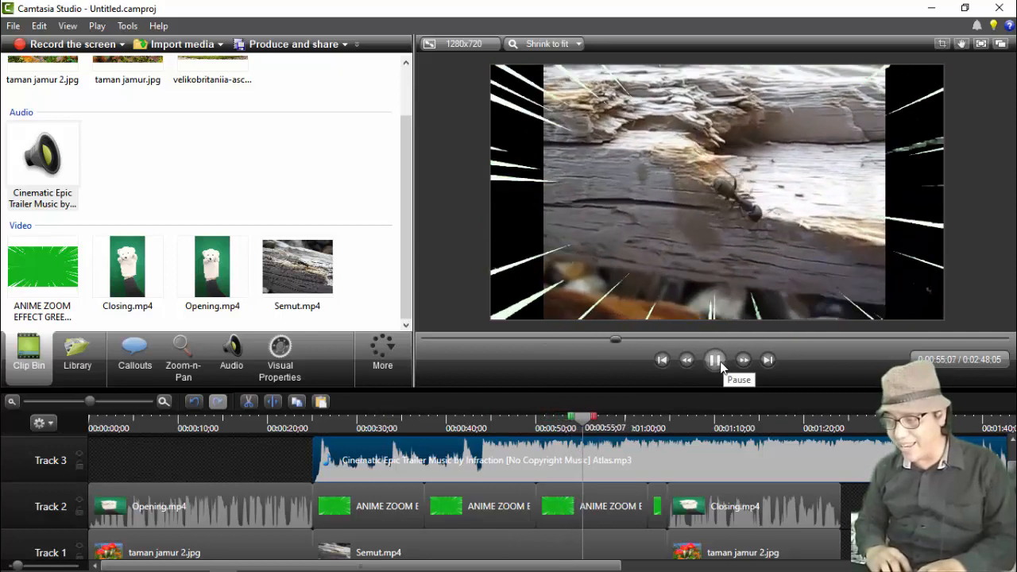
{"action": "left_click", "coordinate": [718, 361]}
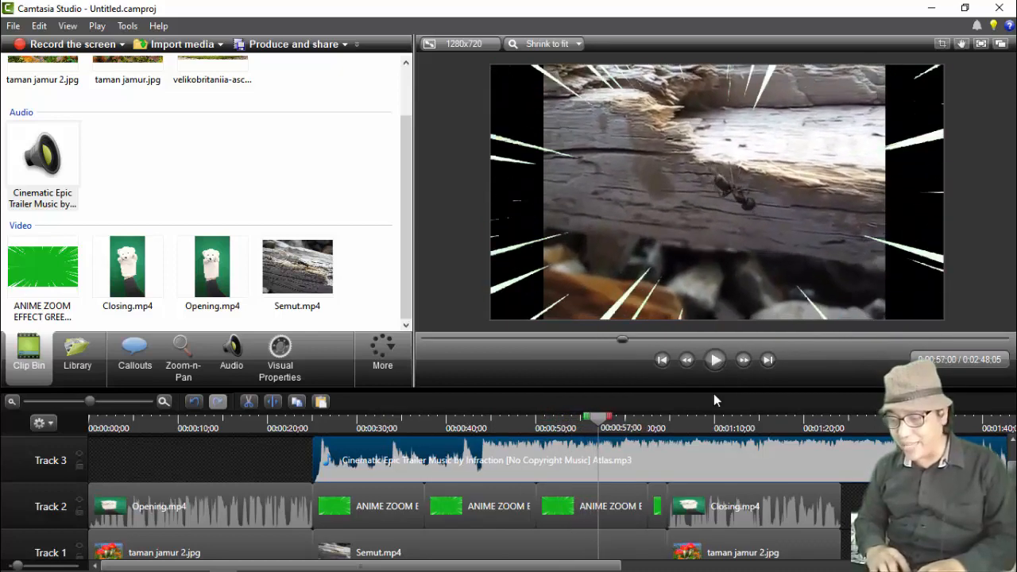
{"action": "mouse_move", "coordinate": [314, 455]}
{"action": "left_mouse_down"}
{"action": "mouse_move", "coordinate": [480, 450]}
{"action": "mouse_move", "coordinate": [328, 454]}
{"action": "left_mouse_up"}
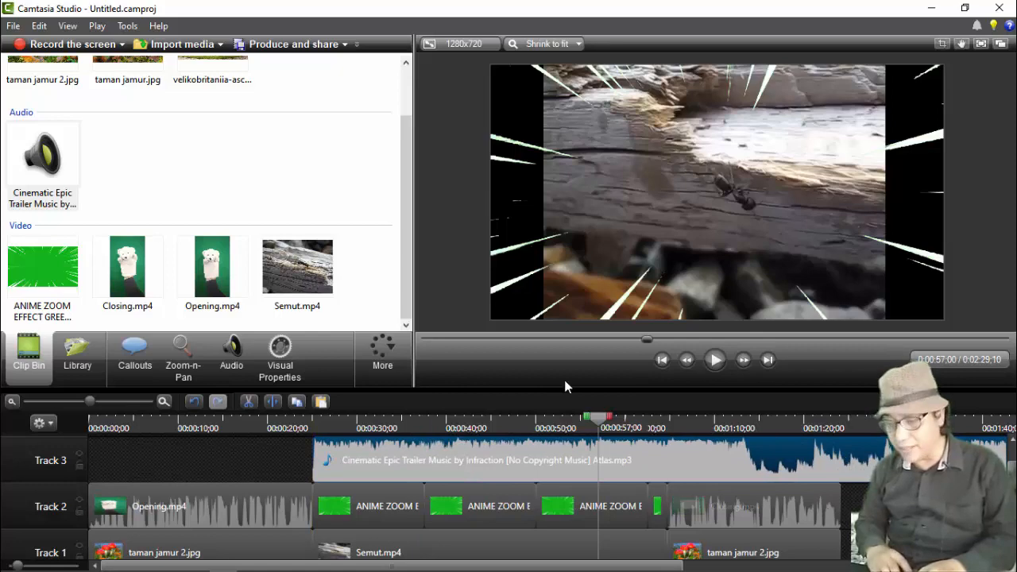
Step: Trim the end of the Cinematic Epic Trailer Music mp3 on Track 3 to where Closing.mp4 begins
{"action": "left_click", "coordinate": [168, 402]}
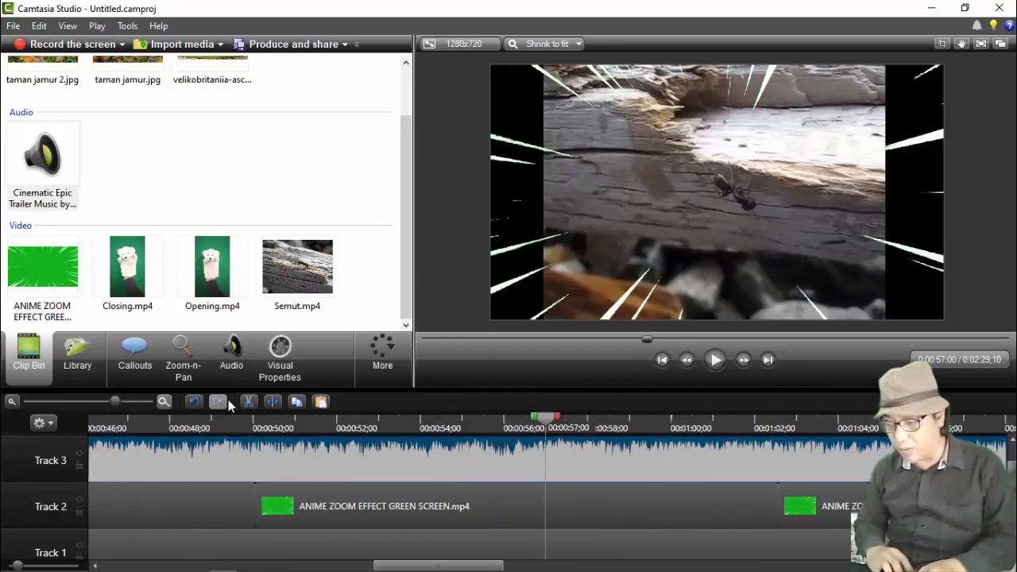
{"action": "left_click", "coordinate": [167, 402]}
{"action": "left_click", "coordinate": [167, 402]}
{"action": "left_click", "coordinate": [167, 402]}
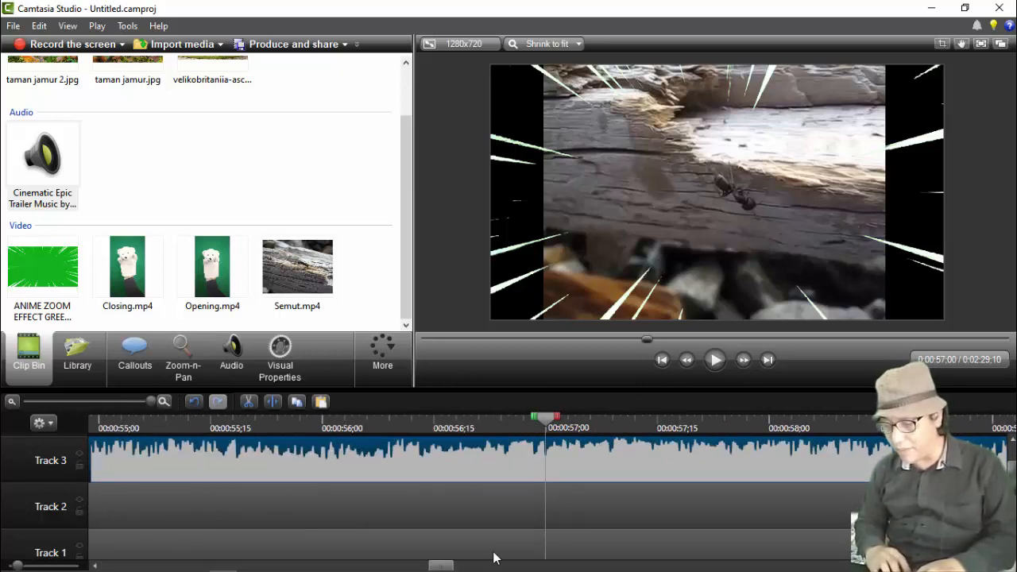
{"action": "left_click", "coordinate": [708, 567]}
{"action": "left_click", "coordinate": [709, 568]}
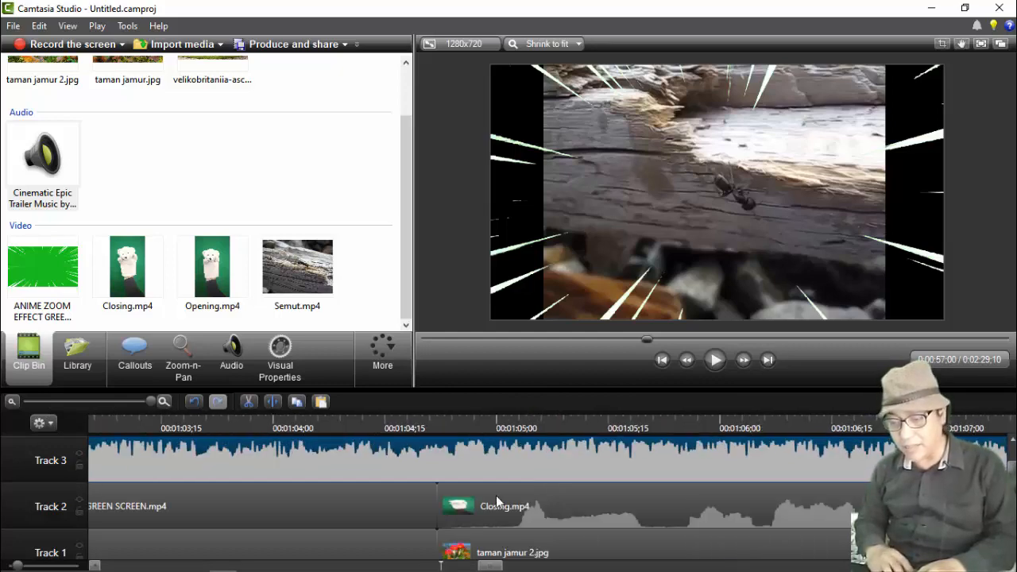
{"action": "left_click", "coordinate": [13, 402]}
{"action": "left_click", "coordinate": [12, 403]}
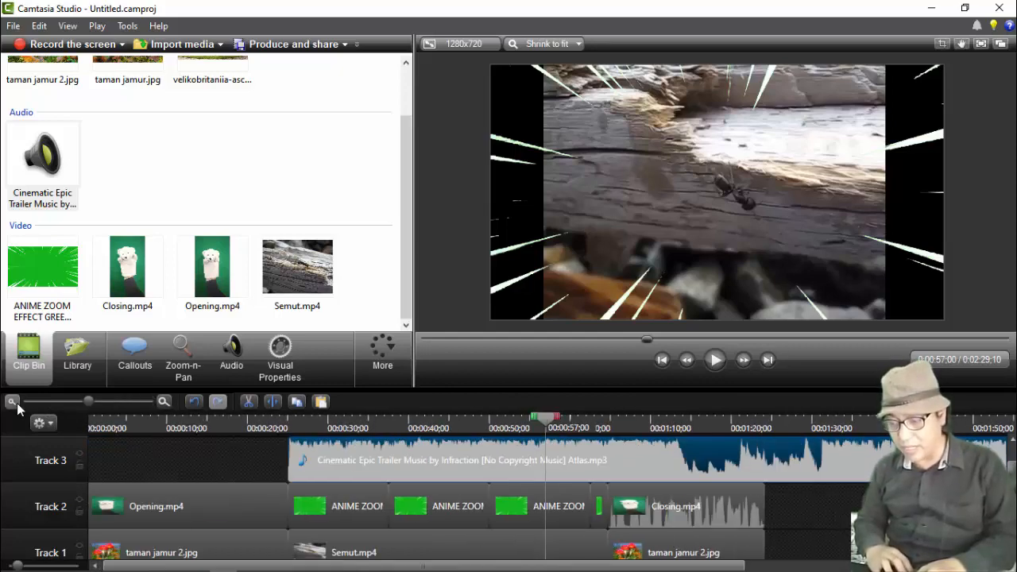
{"action": "left_click", "coordinate": [13, 403]}
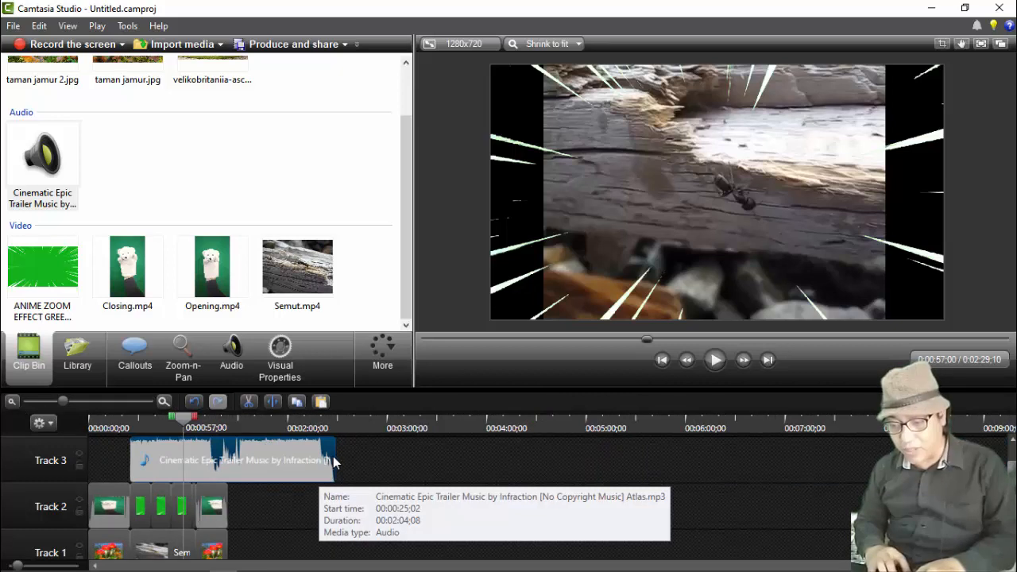
{"action": "left_click_drag", "start_coordinate": [334, 462], "coordinate": [204, 466]}
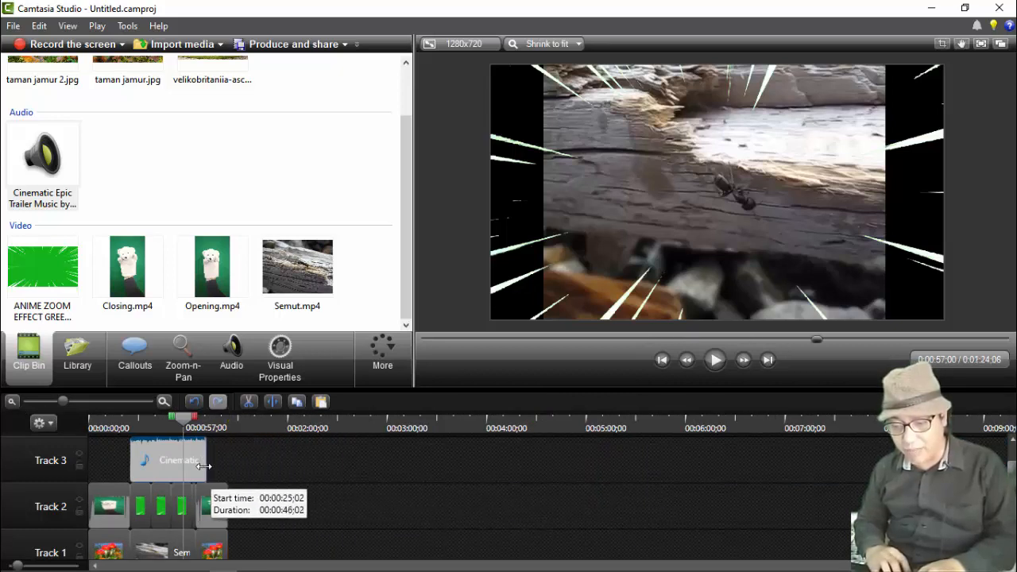
{"action": "left_click", "coordinate": [163, 401]}
{"action": "left_click", "coordinate": [162, 403]}
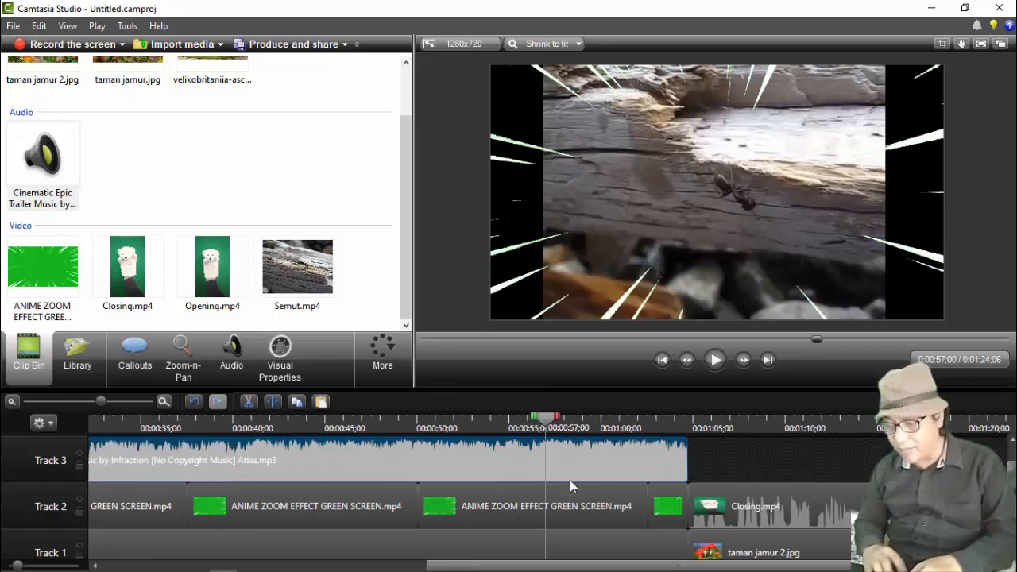
Step: Add a fade-in at the start and a fade-out at the end of the cinematic music on Track 3
{"action": "left_click", "coordinate": [232, 354]}
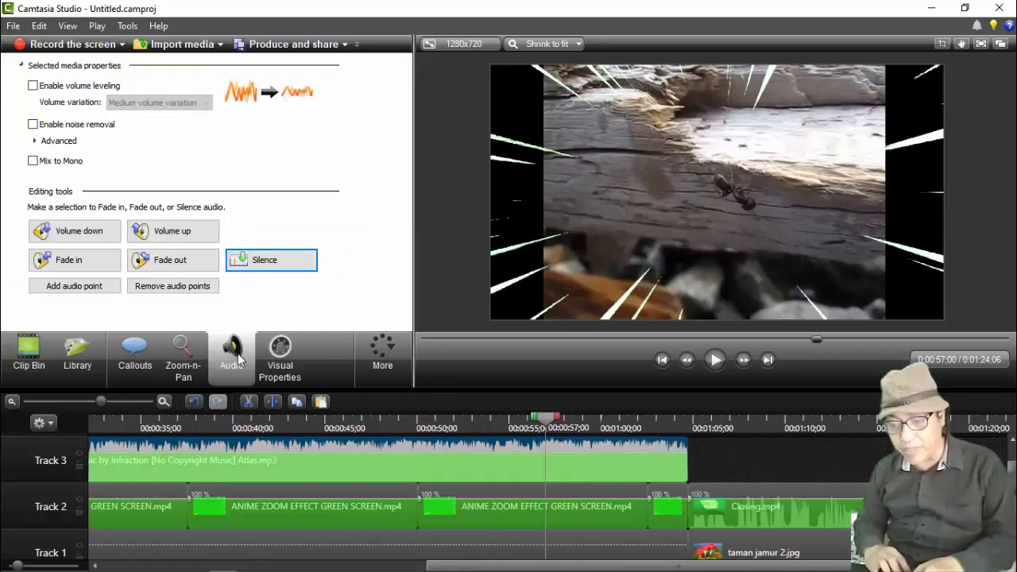
{"action": "left_click", "coordinate": [169, 262]}
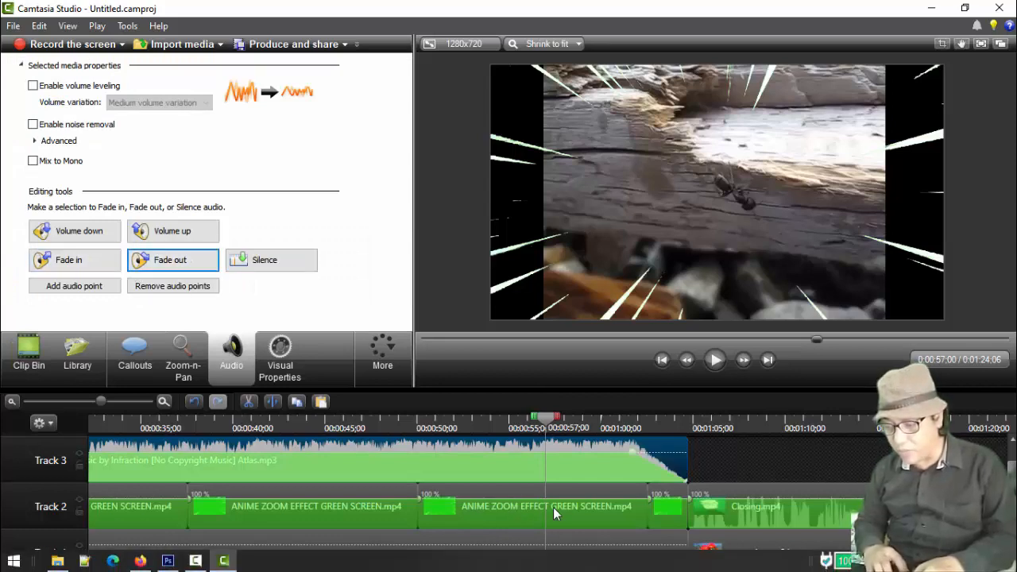
{"action": "left_click_drag", "start_coordinate": [584, 565], "coordinate": [448, 567]}
Step: Play the video from just before the ant section into Closing.mp4 to check the music fades
{"action": "left_click", "coordinate": [168, 425]}
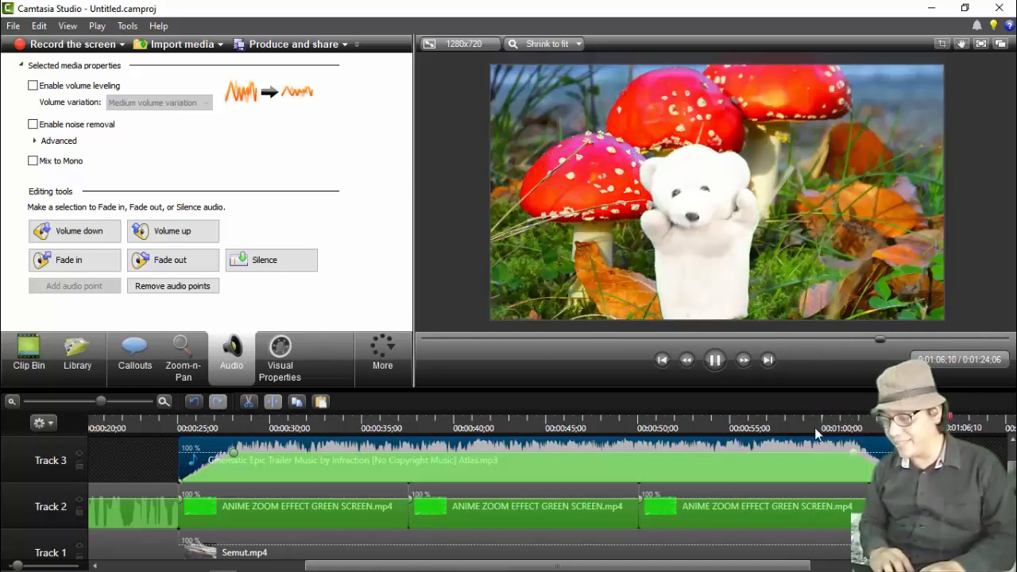
{"action": "left_click_drag", "start_coordinate": [738, 565], "coordinate": [920, 567]}
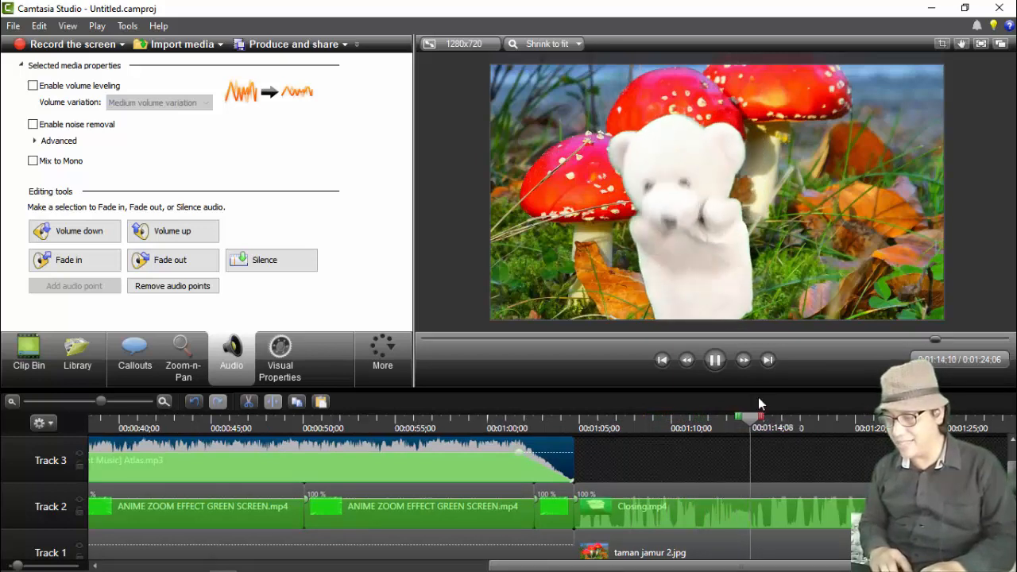
{"action": "left_click", "coordinate": [716, 362]}
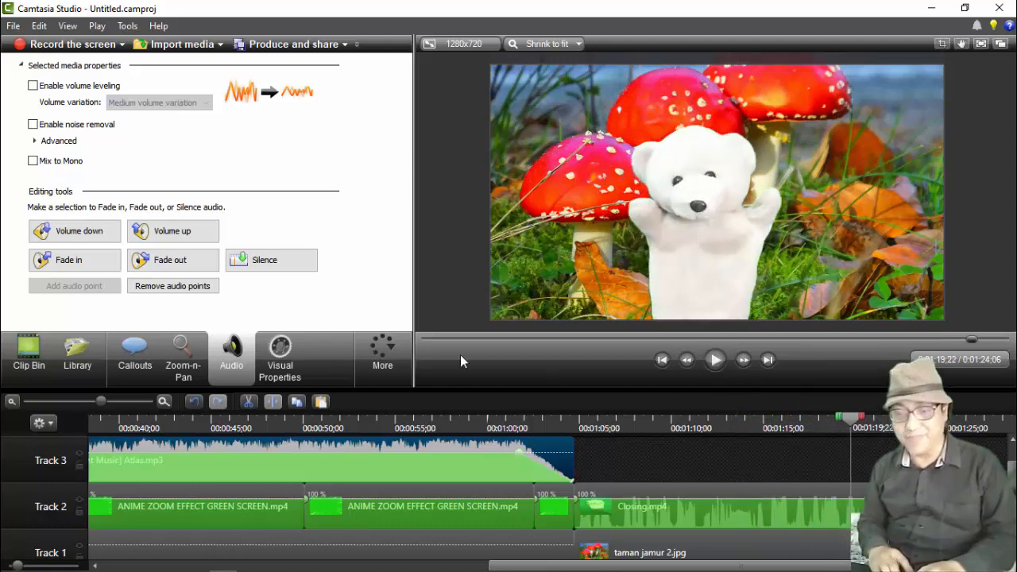
Step: Add a teal filled rectangle text callout and place it on Track 2 directly after Closing.mp4
{"action": "left_click", "coordinate": [145, 358]}
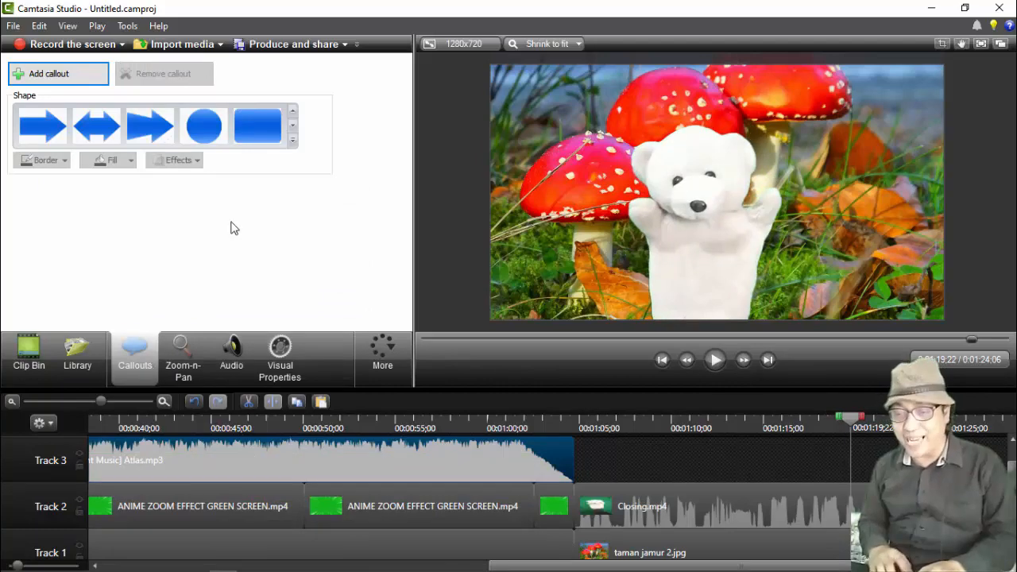
{"action": "left_click", "coordinate": [292, 140]}
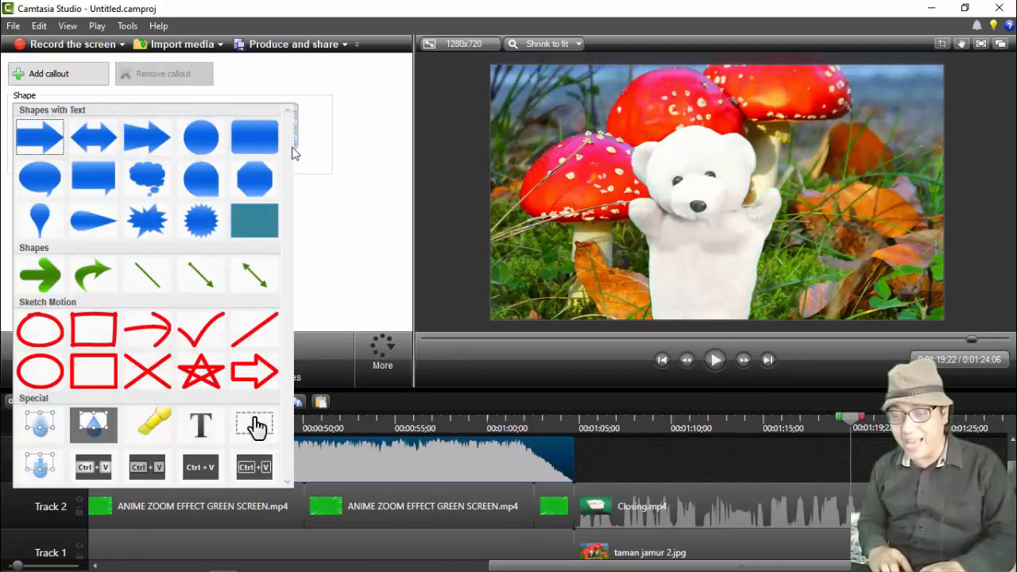
{"action": "left_click", "coordinate": [264, 234]}
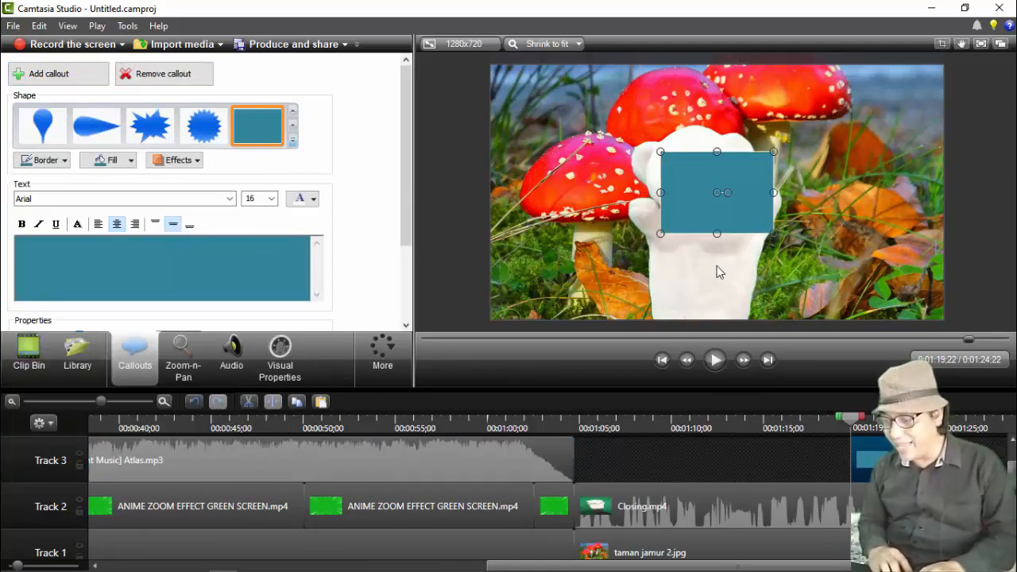
{"action": "left_click_drag", "start_coordinate": [725, 230], "coordinate": [698, 247]}
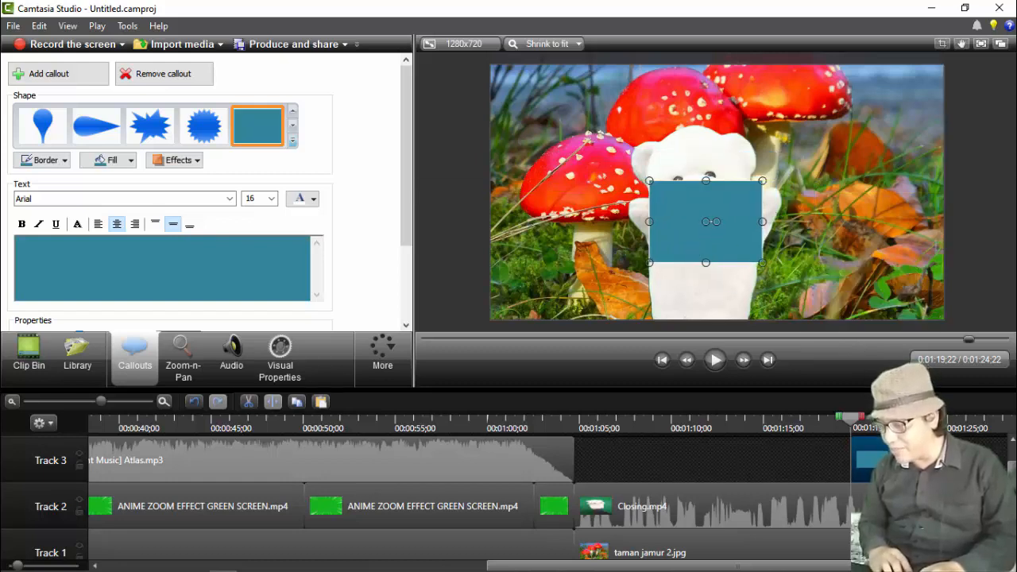
{"action": "left_click_drag", "start_coordinate": [897, 460], "coordinate": [911, 460]}
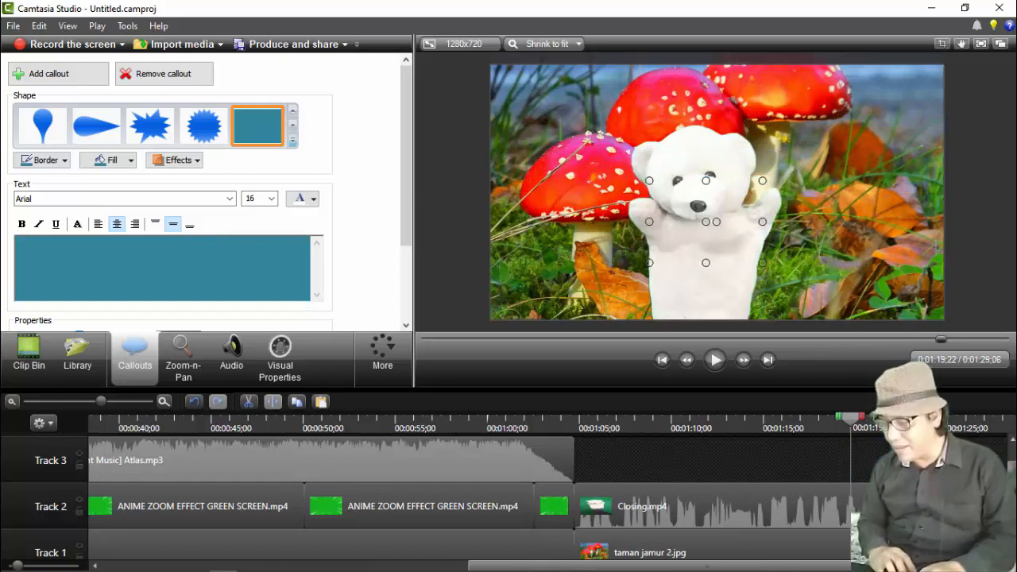
{"action": "left_click_drag", "start_coordinate": [897, 565], "coordinate": [939, 566]}
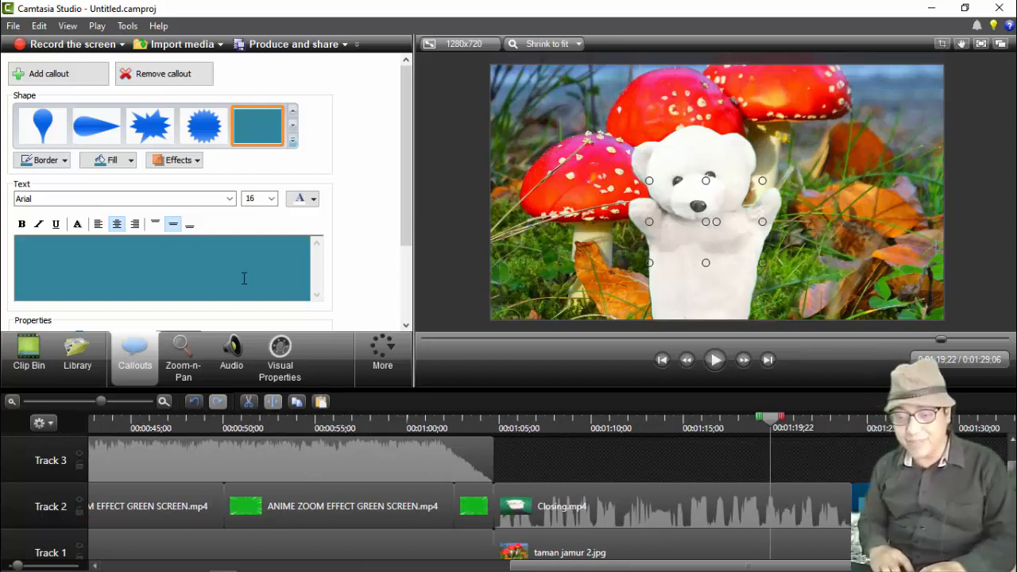
Step: Enter "Terima Kasih" in the callout at font size 48 and widen the callout box
{"action": "type", "text": "rima Kasih"}
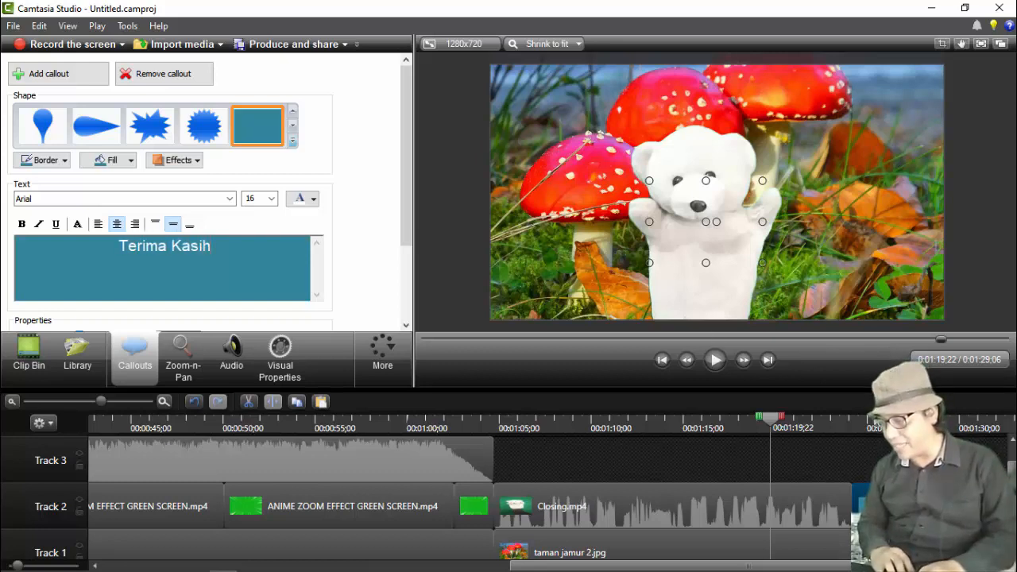
{"action": "left_click", "coordinate": [873, 423]}
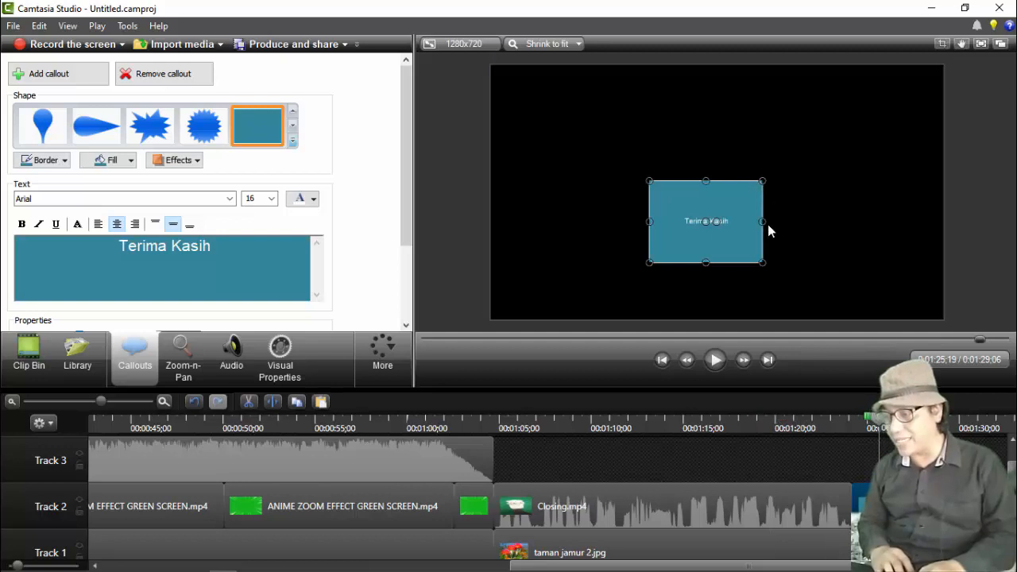
{"action": "left_click_drag", "start_coordinate": [763, 222], "coordinate": [805, 221]}
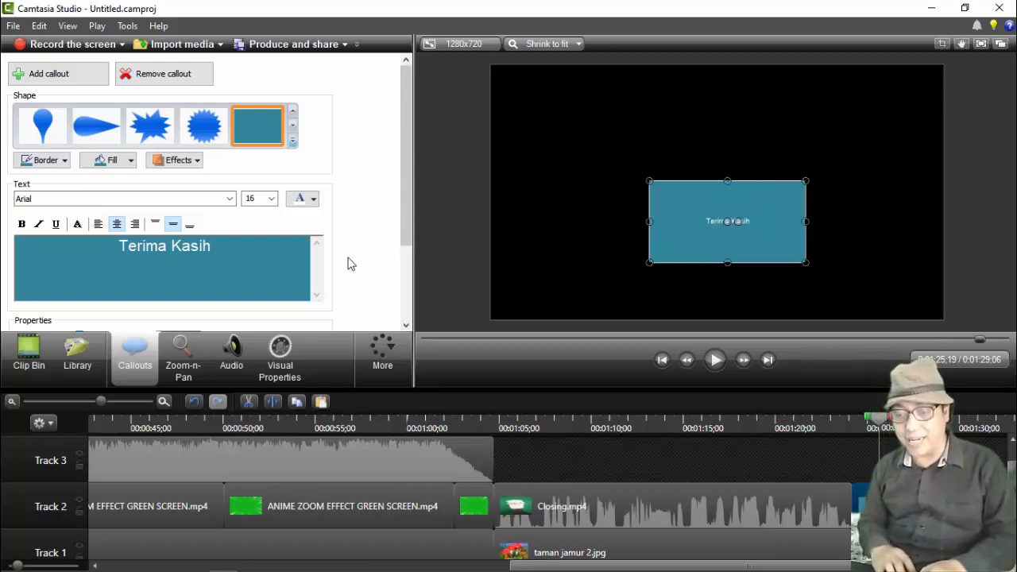
{"action": "triple_click", "coordinate": [268, 254]}
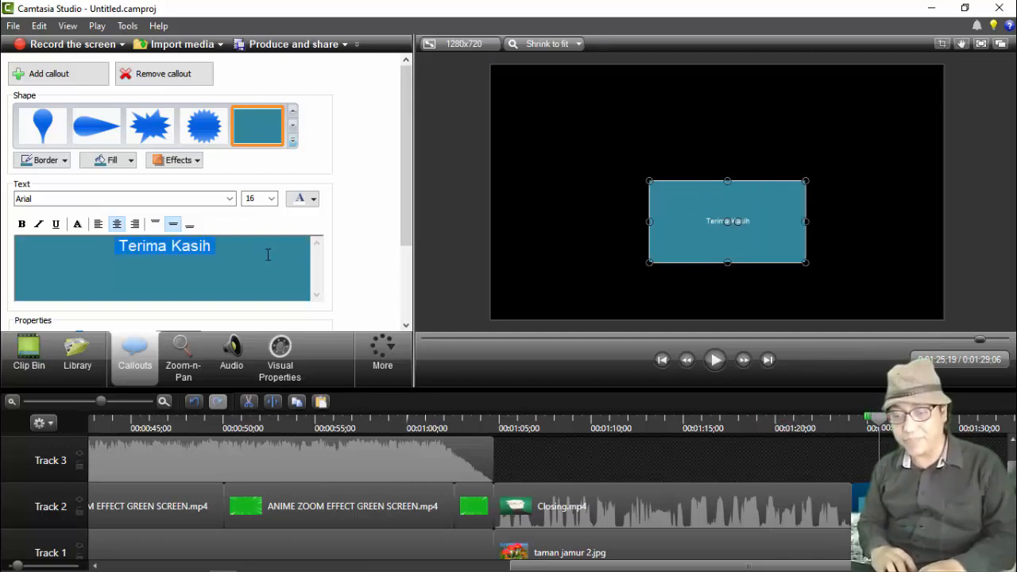
{"action": "left_click", "coordinate": [271, 198]}
{"action": "left_click", "coordinate": [253, 357]}
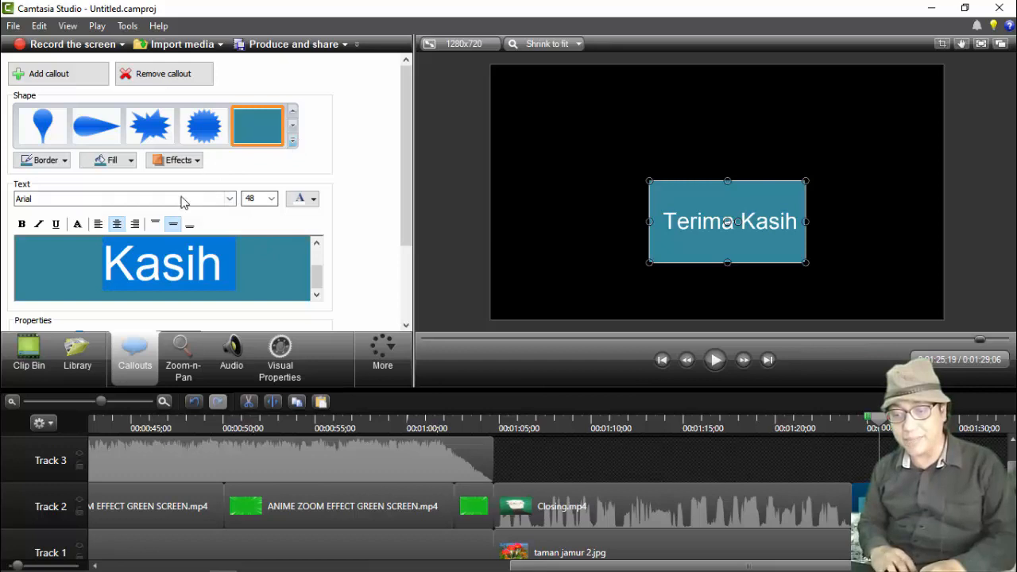
Step: Set the Terima Kasih callout to no fill
{"action": "left_click", "coordinate": [132, 160]}
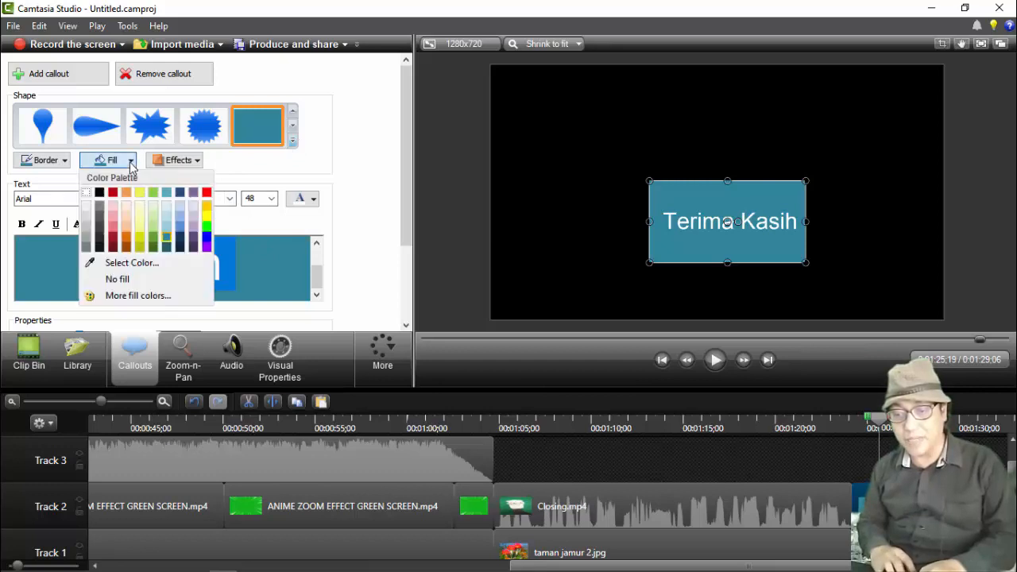
{"action": "left_click", "coordinate": [123, 279]}
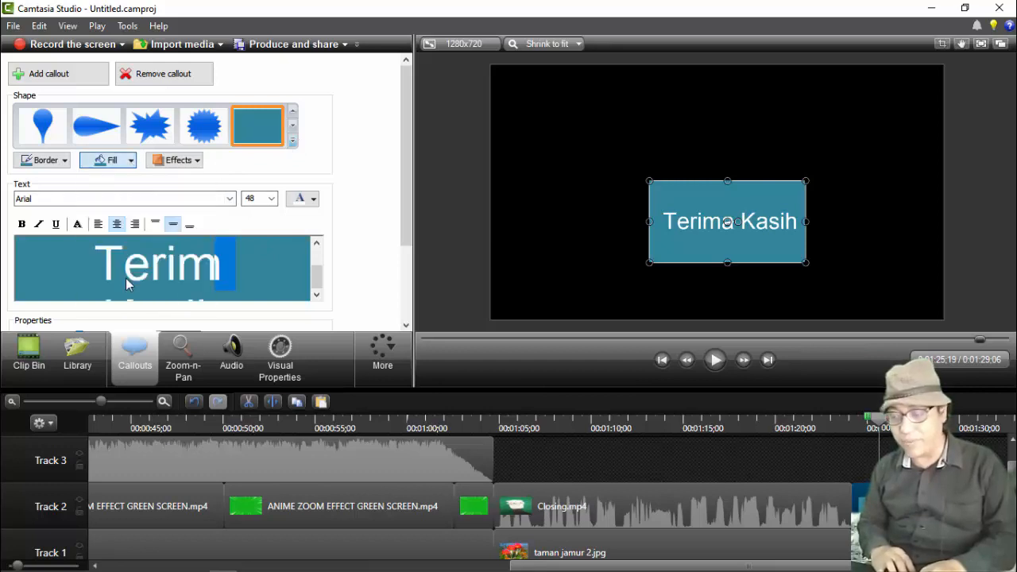
{"action": "left_click", "coordinate": [826, 228]}
{"action": "left_click", "coordinate": [786, 227]}
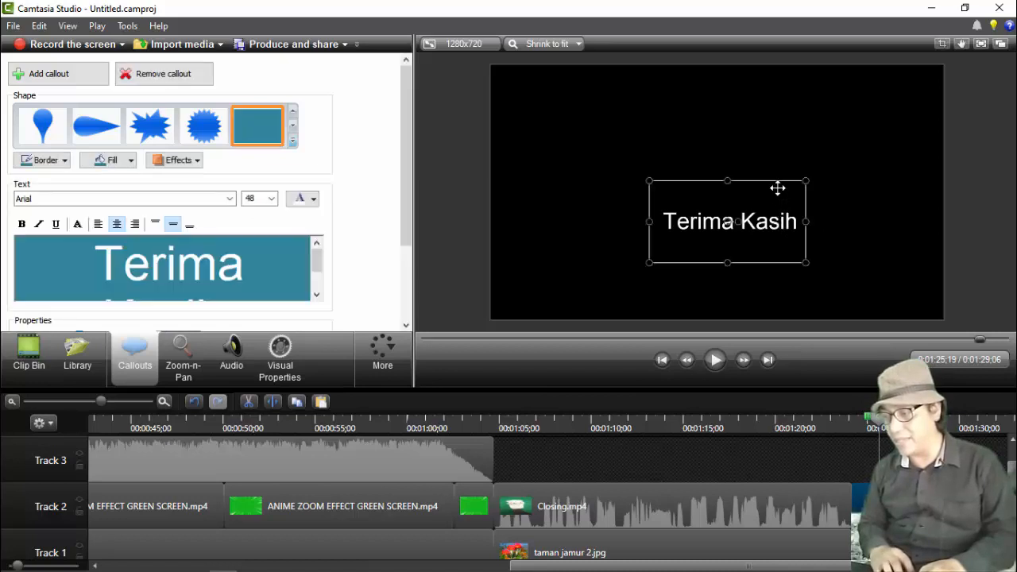
Step: Center the Terima Kasih callout in the frame and extend its end to 0:01:31;09
{"action": "left_click_drag", "start_coordinate": [776, 188], "coordinate": [764, 156]}
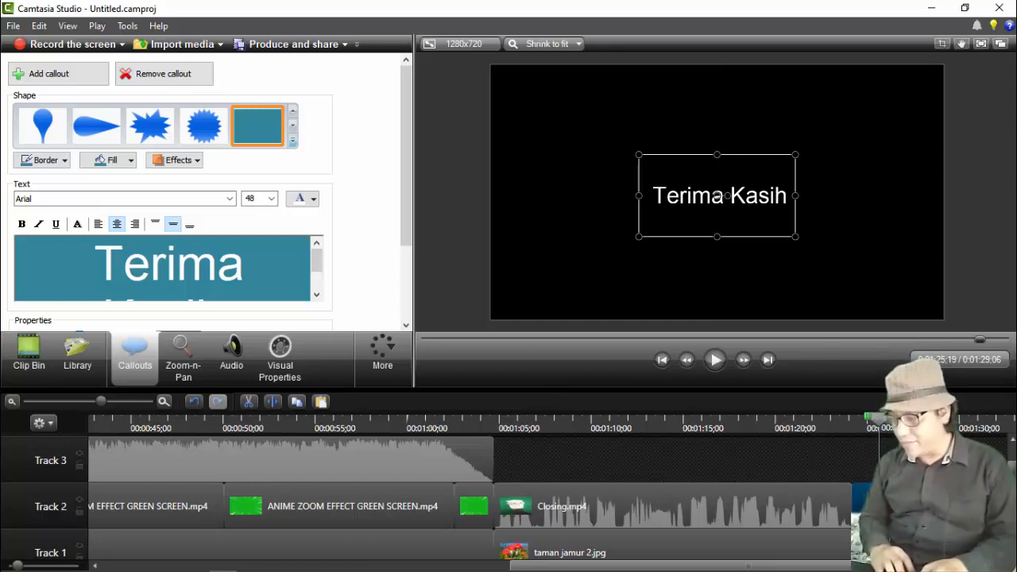
{"action": "left_click_drag", "start_coordinate": [964, 506], "coordinate": [1003, 506]}
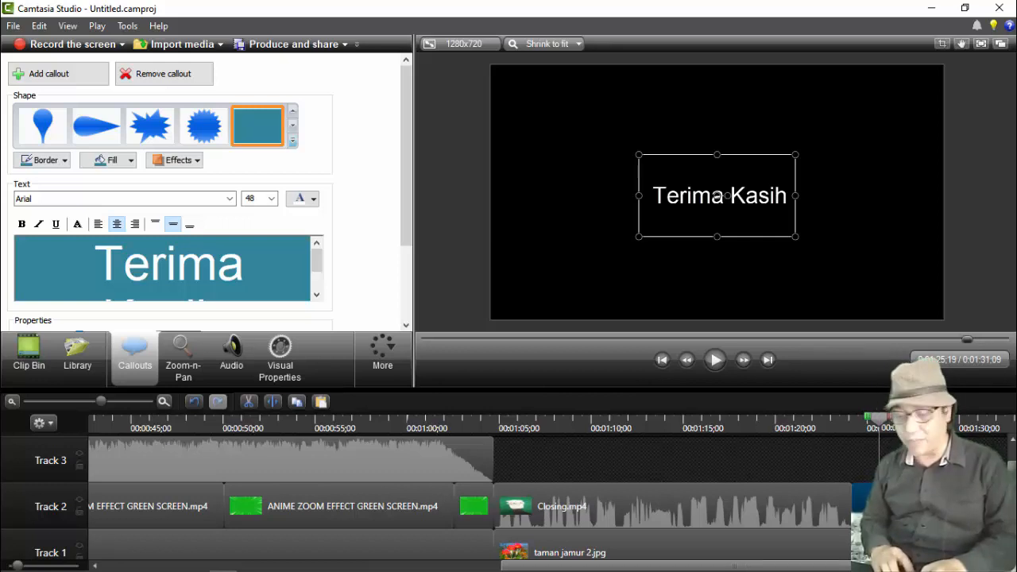
Step: Play the opening section from the start of the timeline to check its sound
{"action": "left_click", "coordinate": [663, 360]}
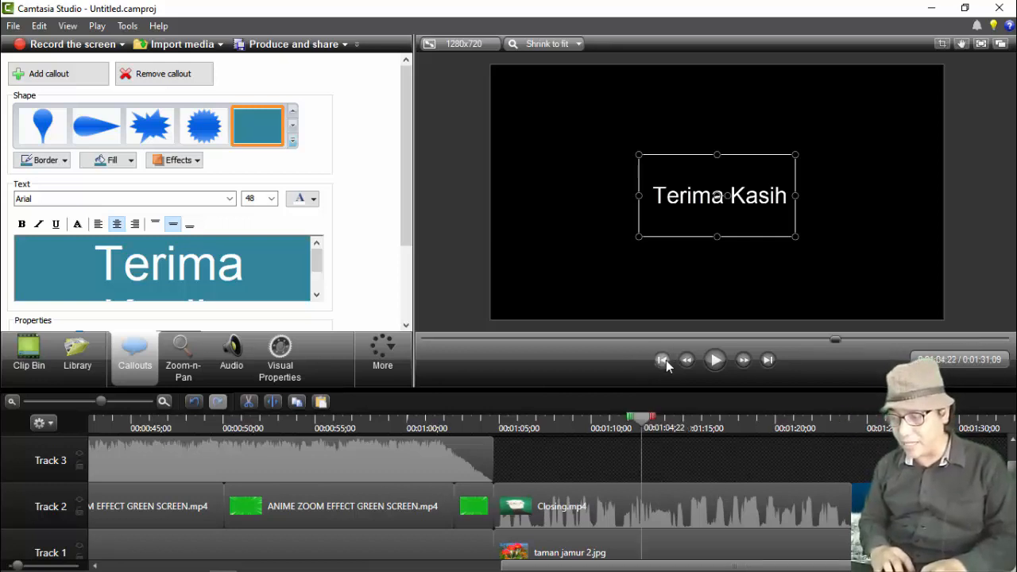
{"action": "left_click", "coordinate": [664, 361]}
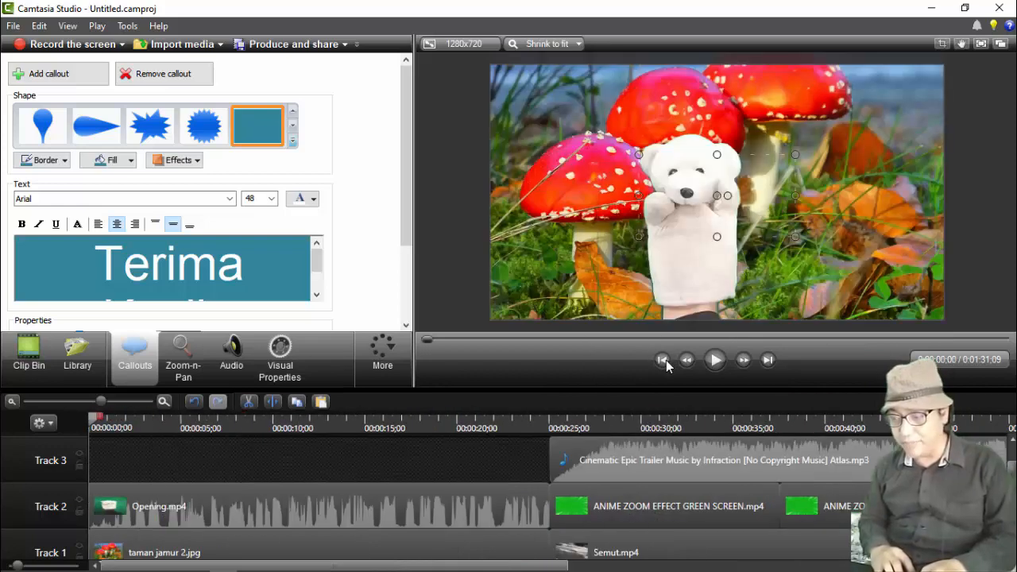
{"action": "left_click", "coordinate": [714, 362]}
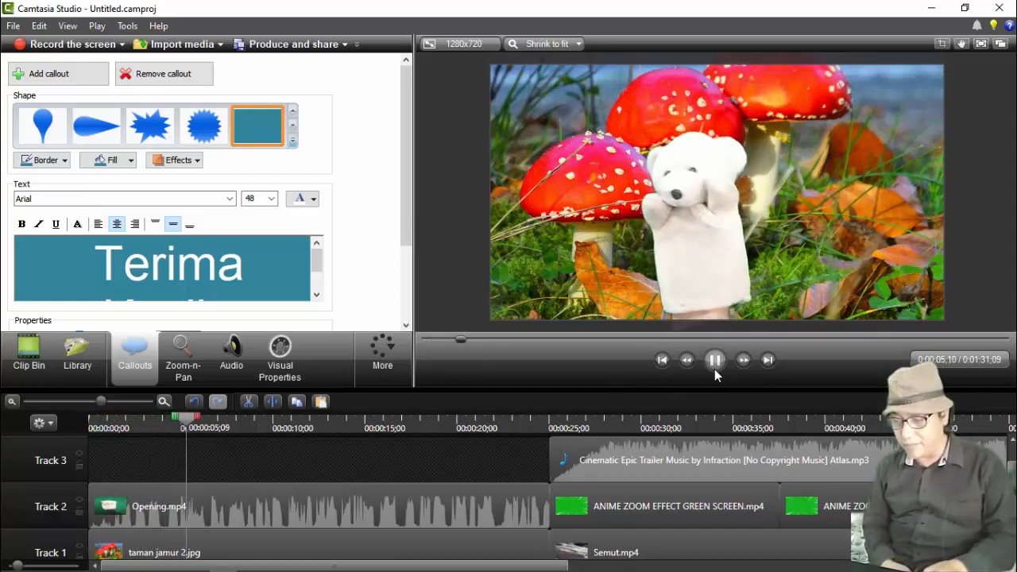
{"action": "left_click", "coordinate": [714, 367]}
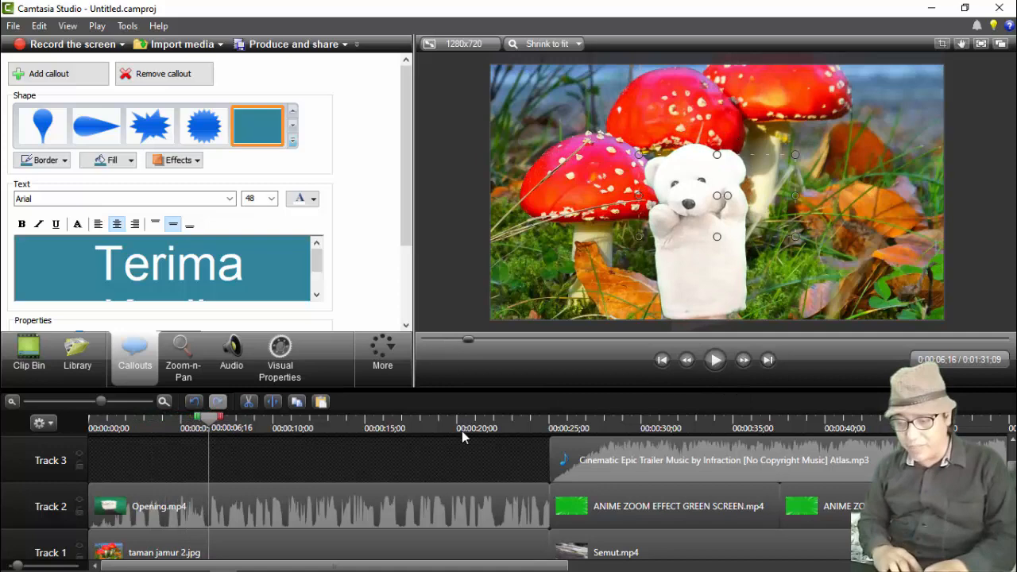
Step: Enable volume leveling with medium volume variation on Opening.mp4 and turn its volume up
{"action": "left_click", "coordinate": [417, 491]}
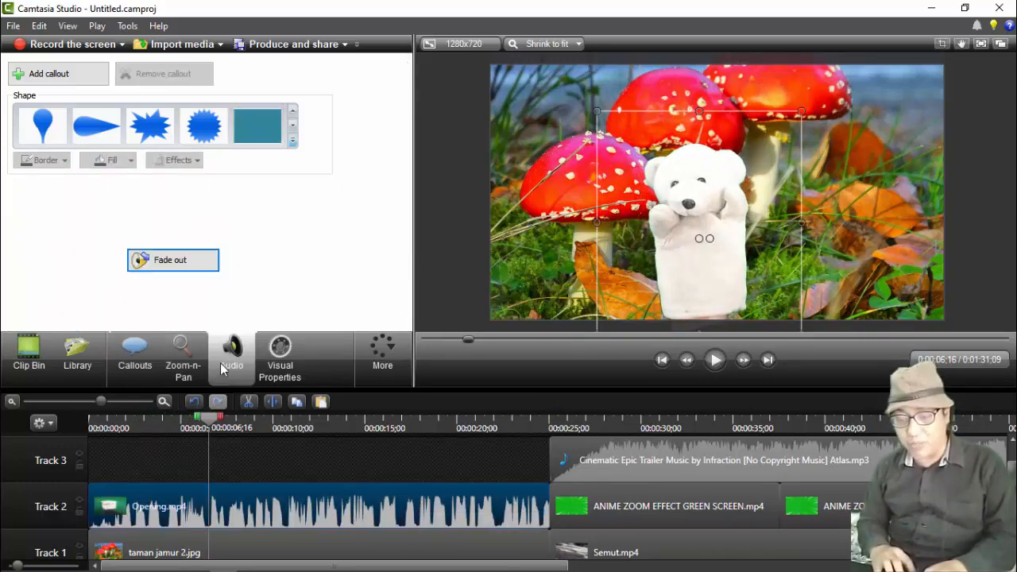
{"action": "left_click", "coordinate": [220, 362]}
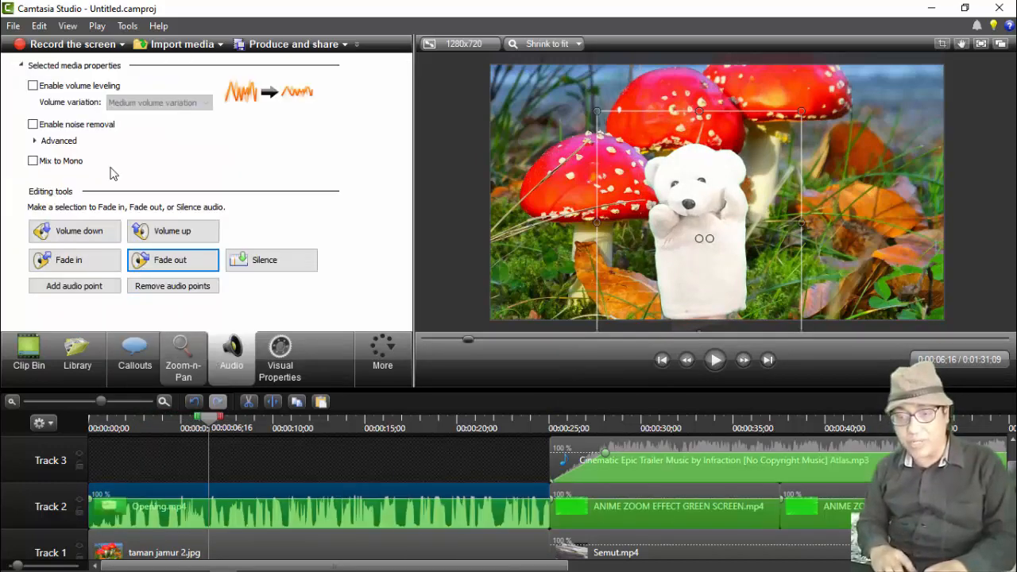
{"action": "left_click", "coordinate": [32, 86]}
{"action": "left_click", "coordinate": [169, 232]}
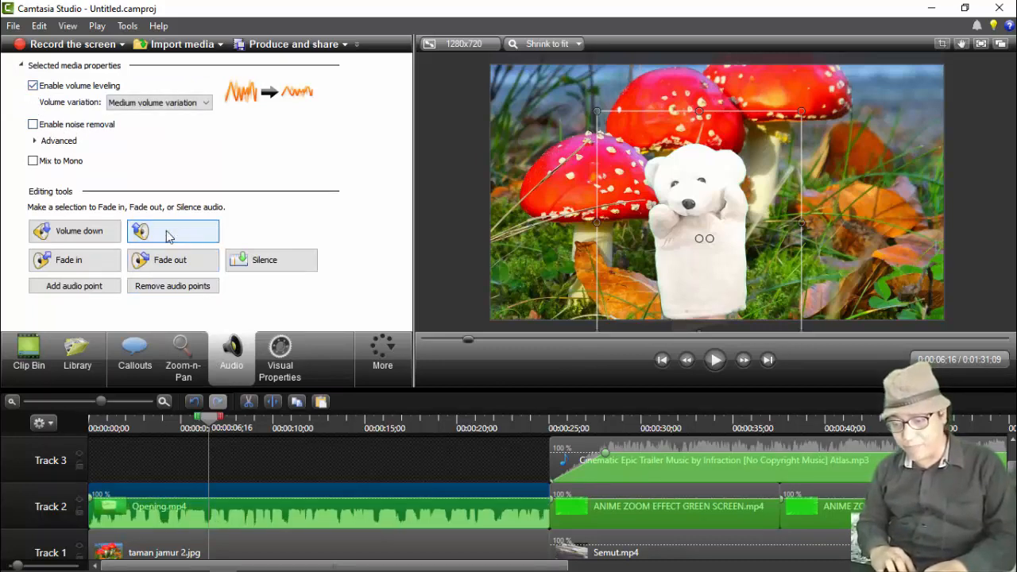
Step: Turn up the volume of Opening.mp4 further and play part of the clip to check the sound
{"action": "left_click", "coordinate": [170, 232]}
{"action": "left_click", "coordinate": [169, 232]}
{"action": "left_click", "coordinate": [170, 233]}
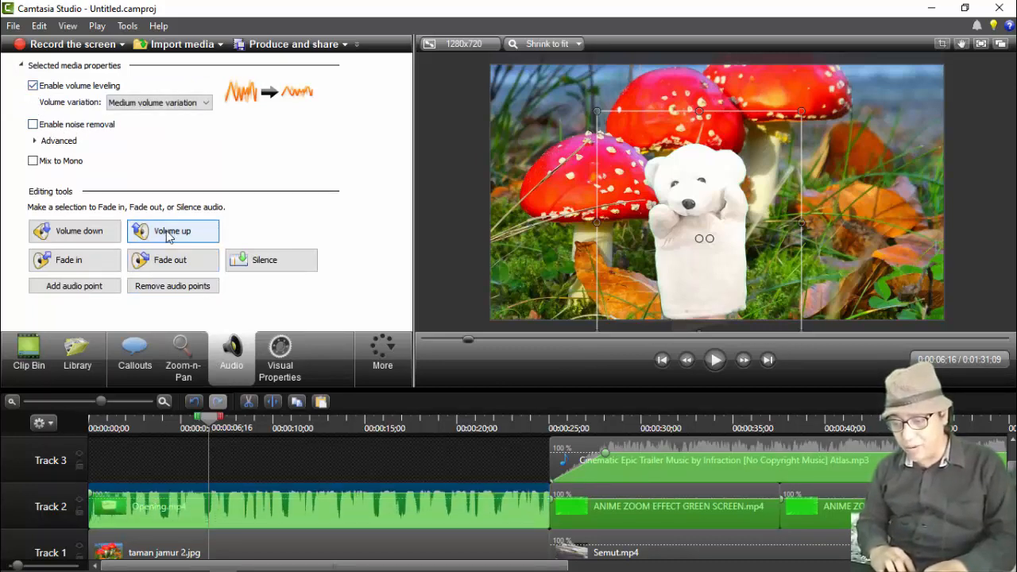
{"action": "left_click", "coordinate": [715, 360]}
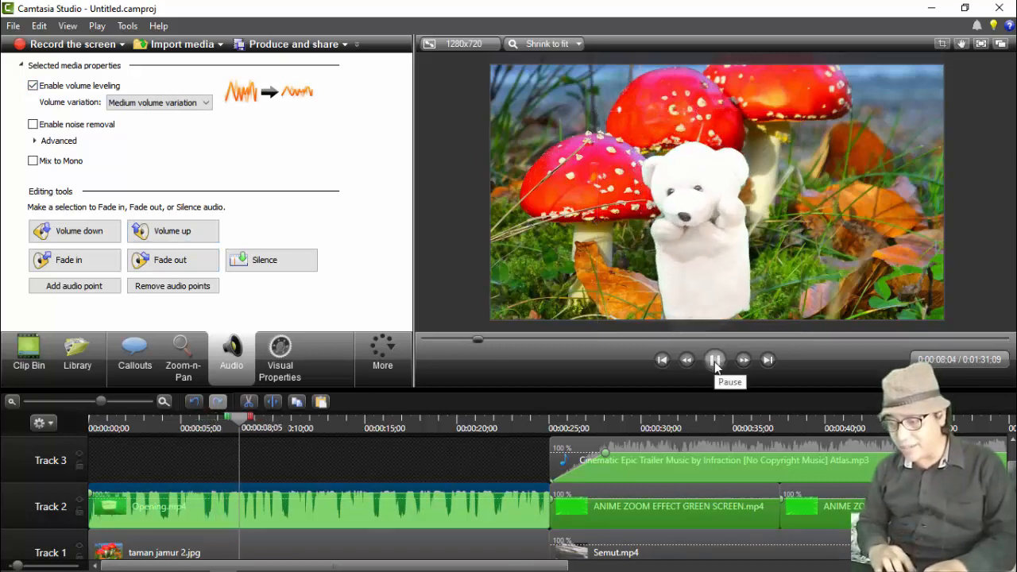
{"action": "left_click", "coordinate": [715, 360]}
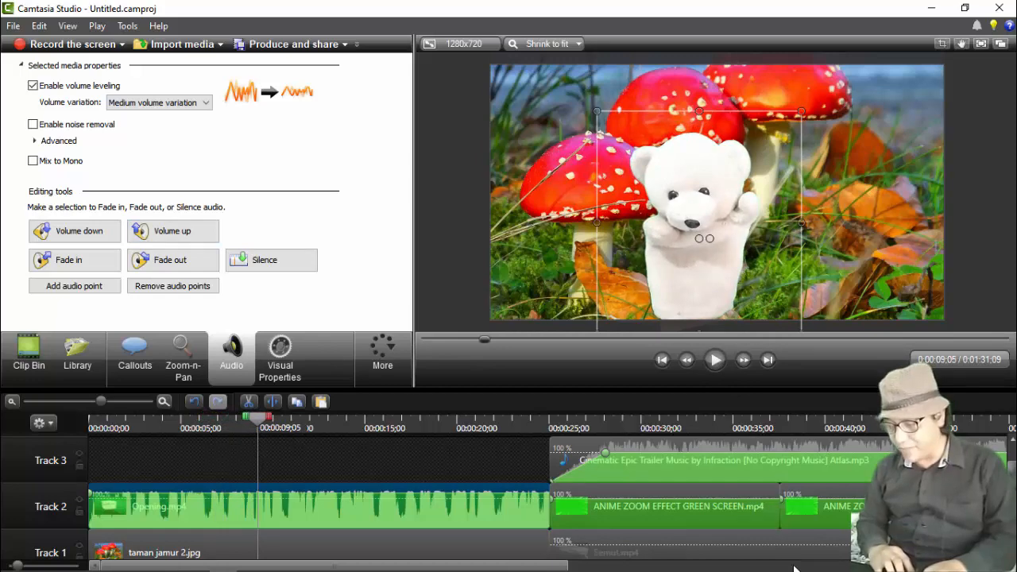
Step: Enable volume leveling with medium volume variation on Closing.mp4 and turn its volume up several times
{"action": "left_click", "coordinate": [794, 567]}
{"action": "left_click", "coordinate": [730, 512]}
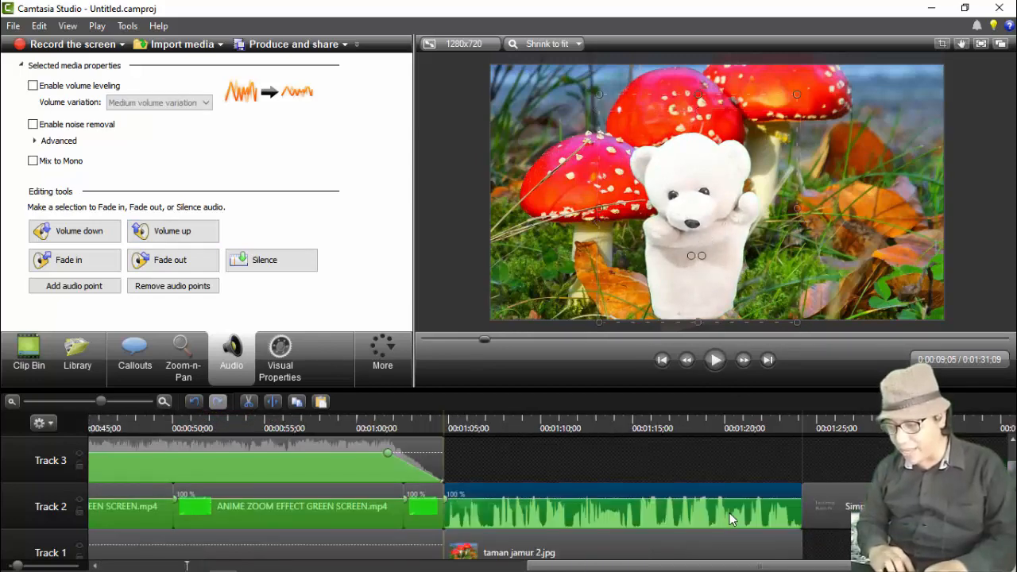
{"action": "left_click", "coordinate": [33, 86]}
{"action": "left_click", "coordinate": [204, 231]}
{"action": "left_click", "coordinate": [204, 231]}
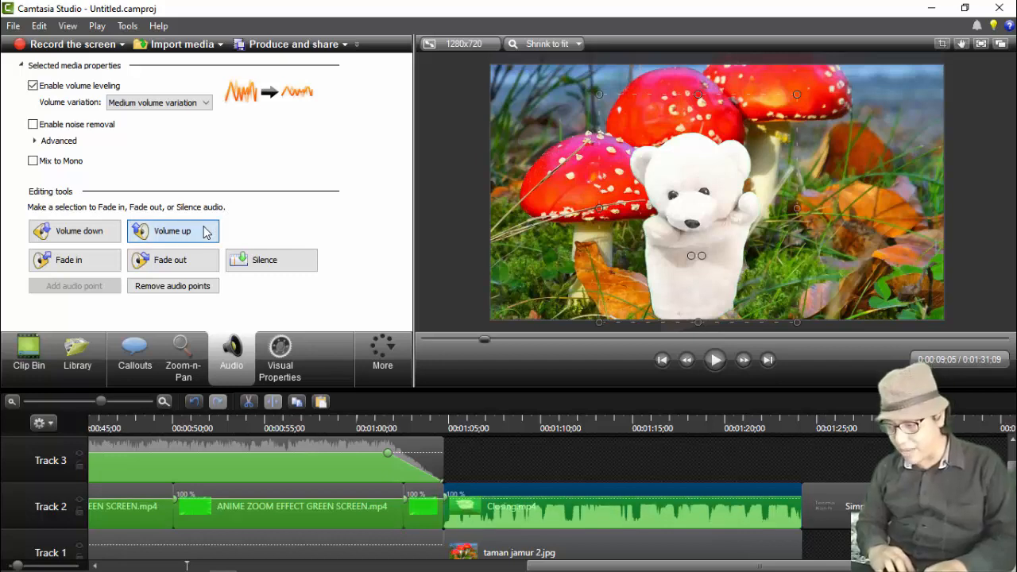
{"action": "left_click", "coordinate": [204, 232]}
{"action": "left_click", "coordinate": [204, 231]}
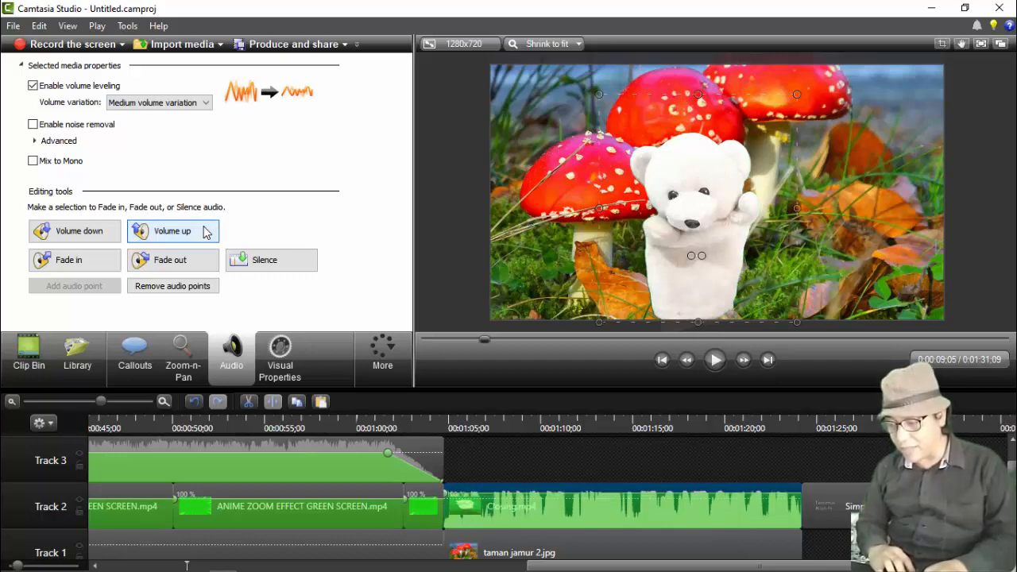
Step: Play the opening section from the start of the timeline to about 0:00:23;28 to review its balanced audio
{"action": "left_click", "coordinate": [714, 361]}
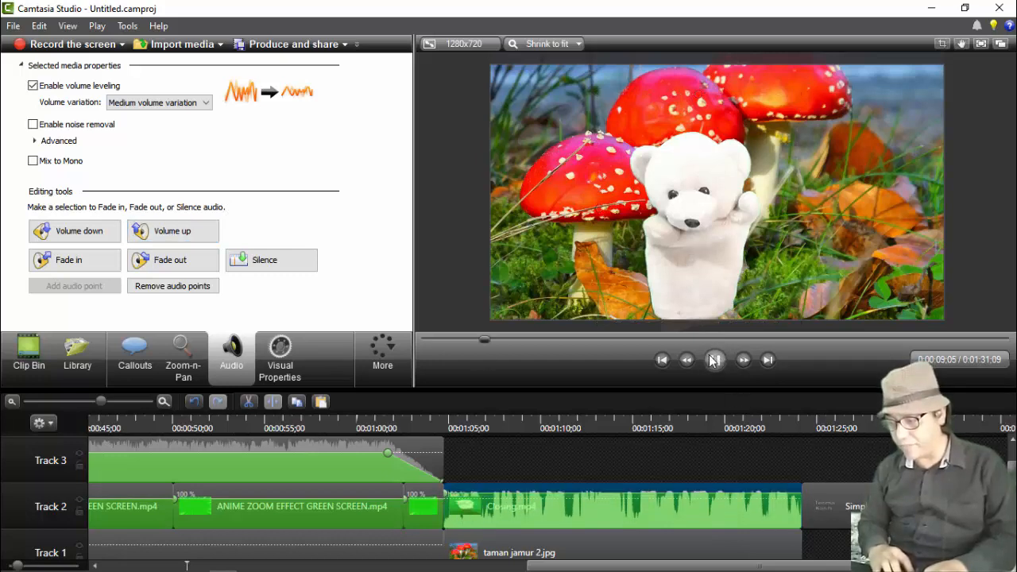
{"action": "left_click", "coordinate": [661, 359]}
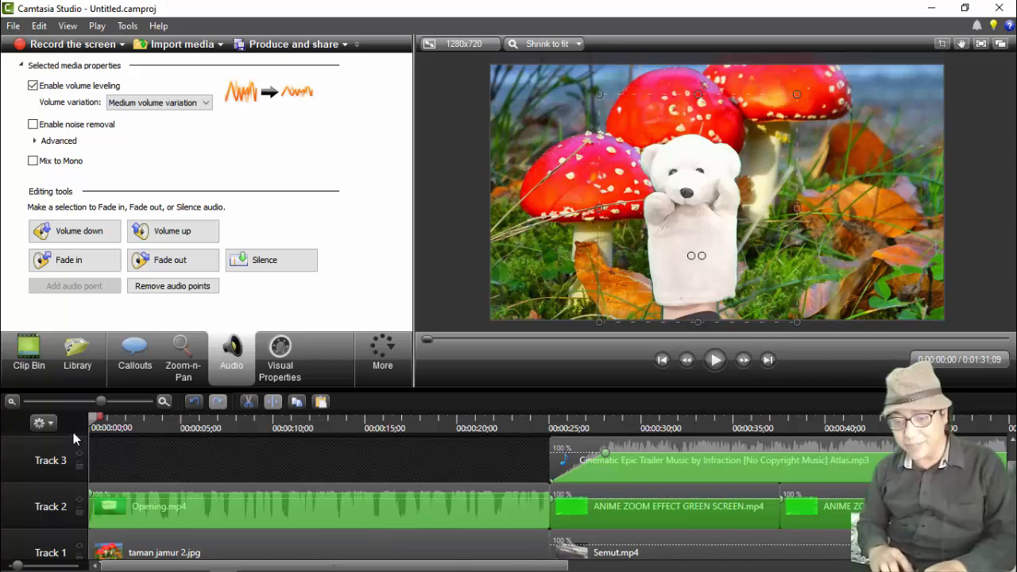
{"action": "left_click", "coordinate": [717, 362]}
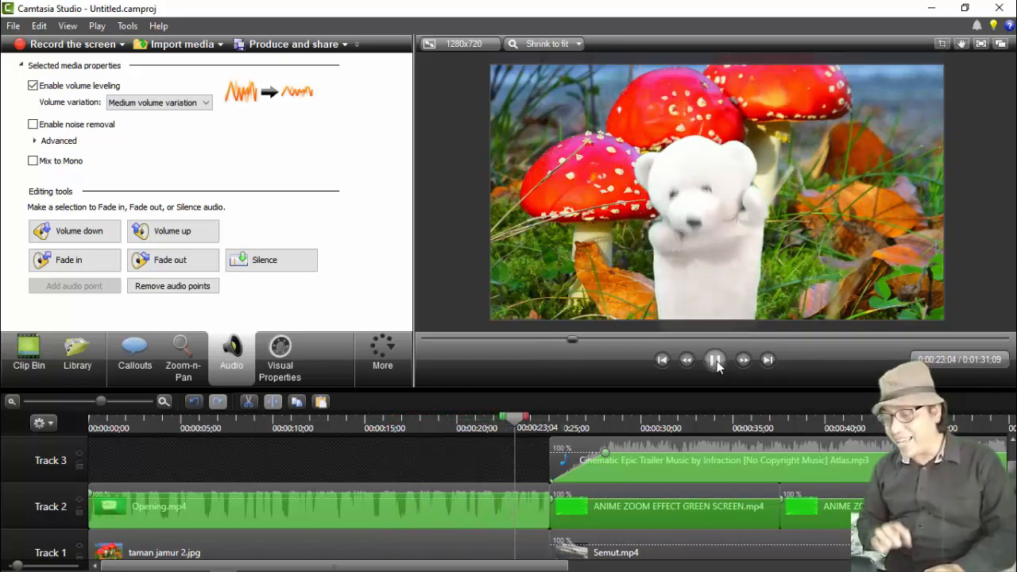
{"action": "left_click", "coordinate": [715, 360]}
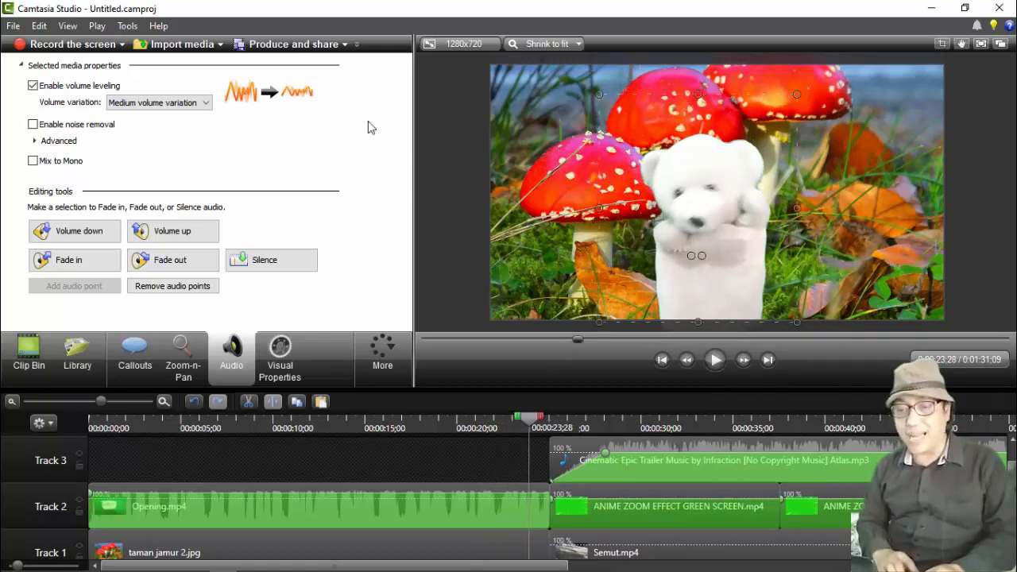
Step: Save the project as Semut in the Latihan-2 Semut folder under Produksi Multimedia
{"action": "key", "text": "ctrl+s"}
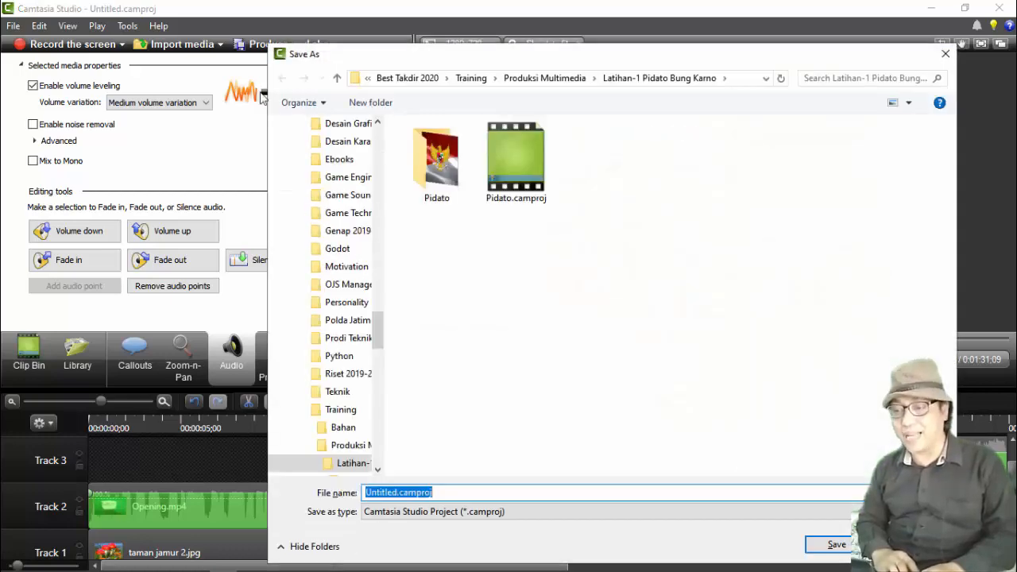
{"action": "left_click", "coordinate": [547, 78]}
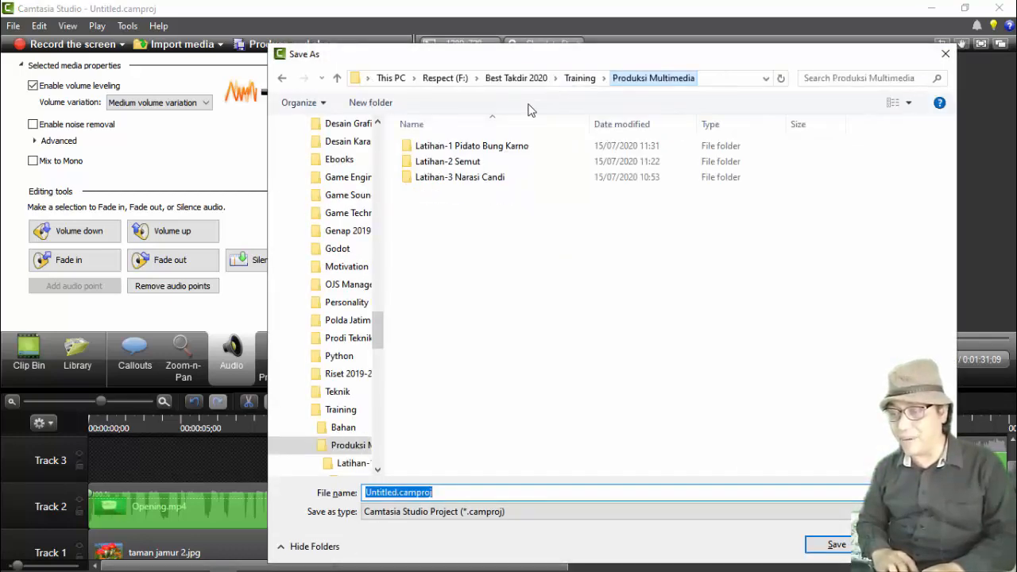
{"action": "left_click", "coordinate": [473, 163]}
{"action": "double_click", "coordinate": [472, 162]}
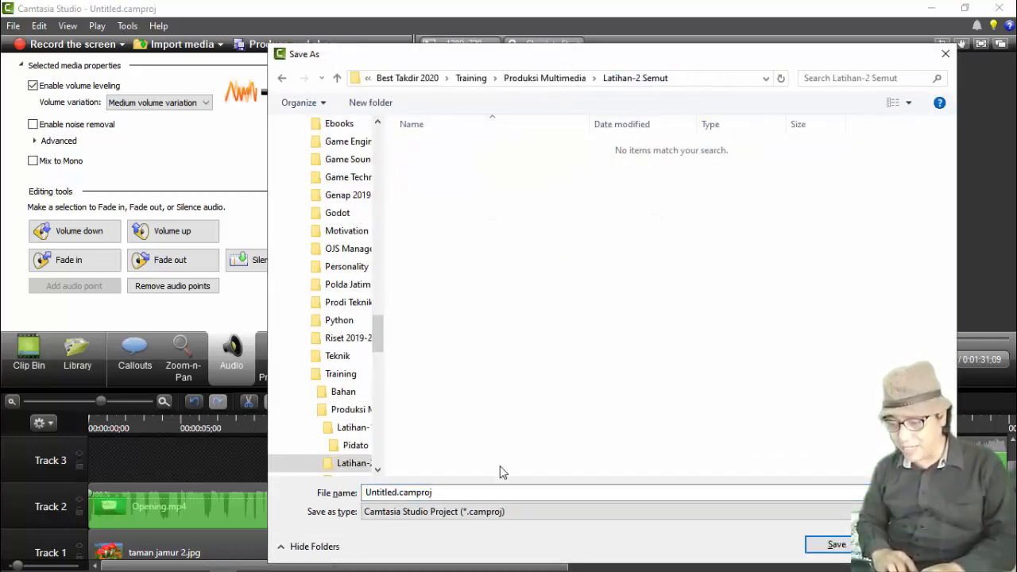
{"action": "left_click", "coordinate": [500, 492]}
{"action": "type", "text": "Semuu"}
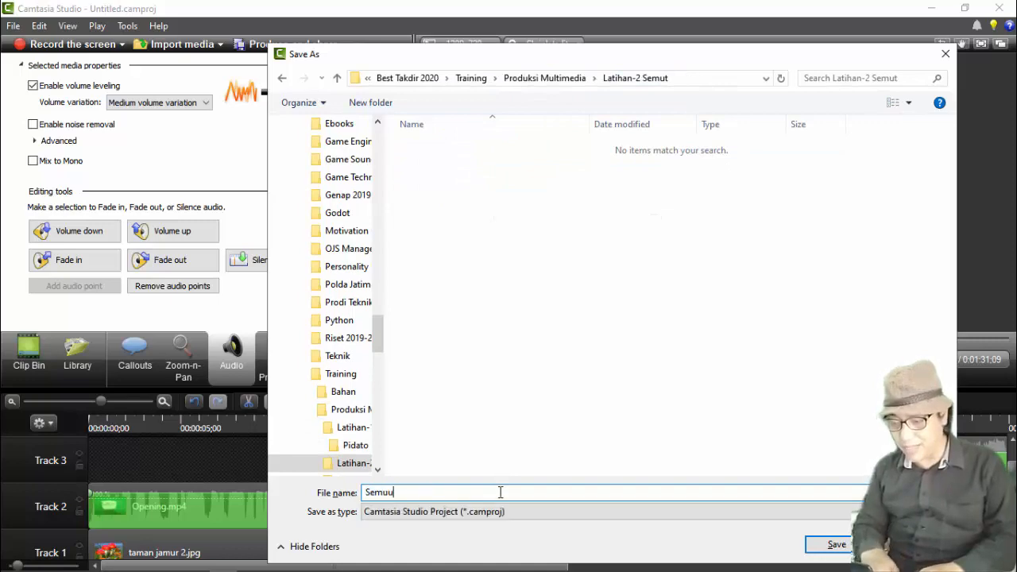
{"action": "key", "text": "BackSpace"}
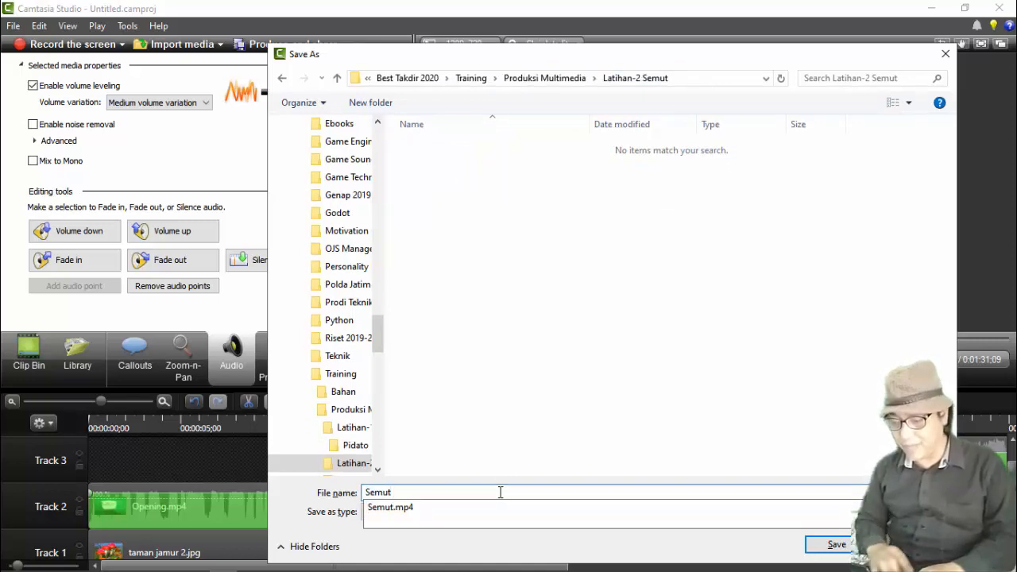
{"action": "type", "text": "t"}
{"action": "left_click", "coordinate": [834, 545]}
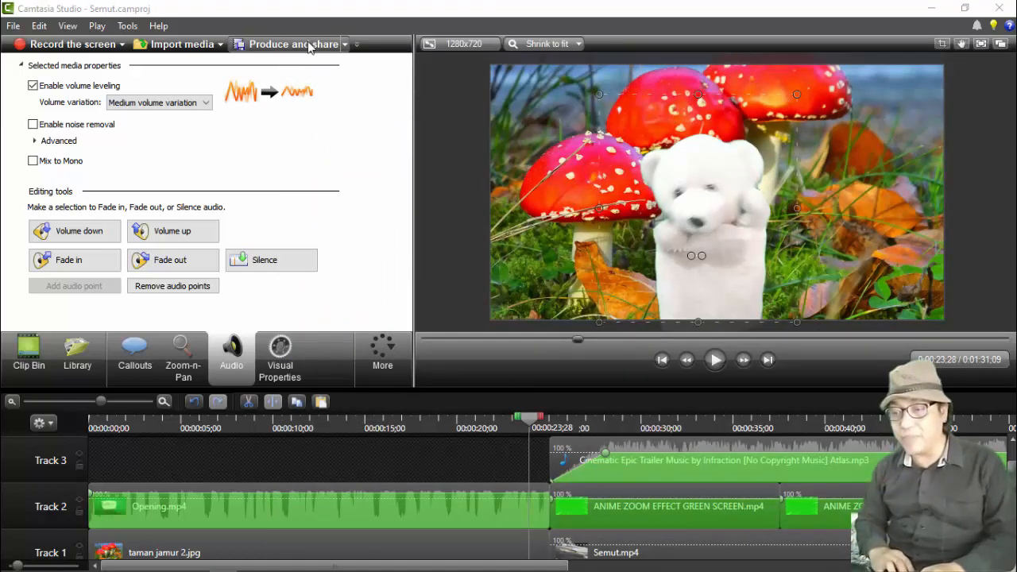
Step: Start producing the video with the MP4 only (up to 720p) preset and continue to the output file settings
{"action": "left_click", "coordinate": [312, 45]}
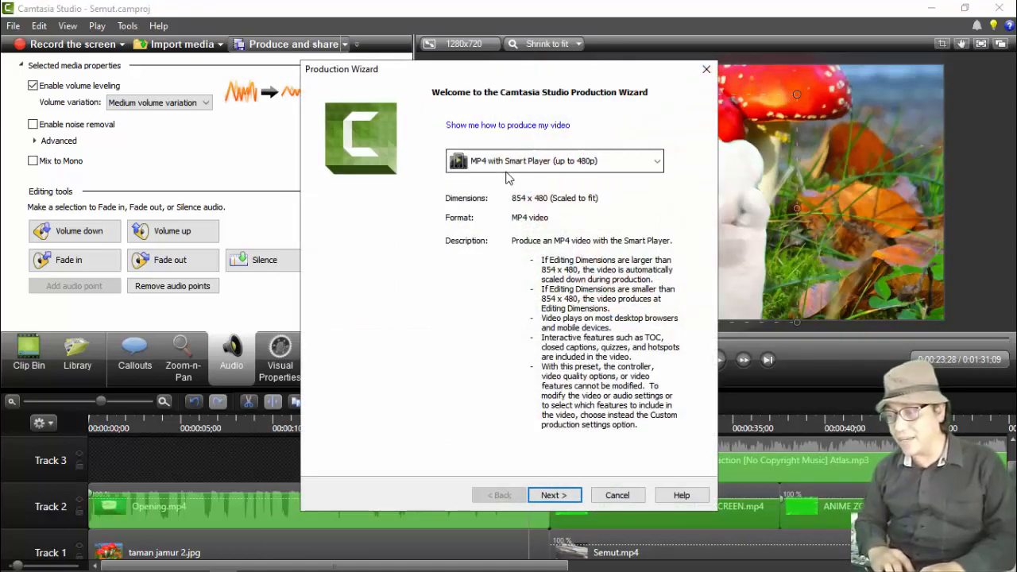
{"action": "left_click", "coordinate": [657, 162]}
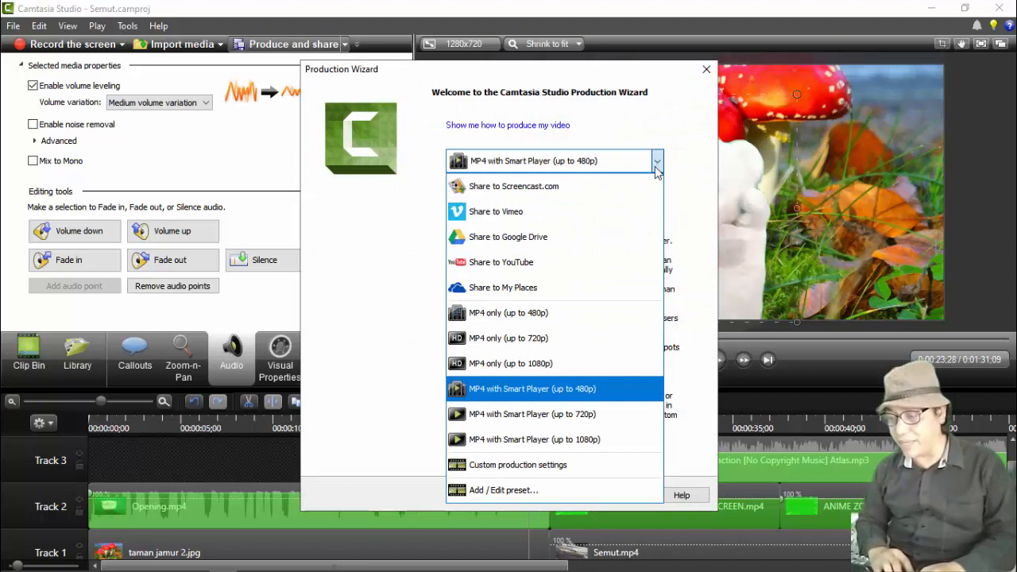
{"action": "left_click", "coordinate": [615, 338]}
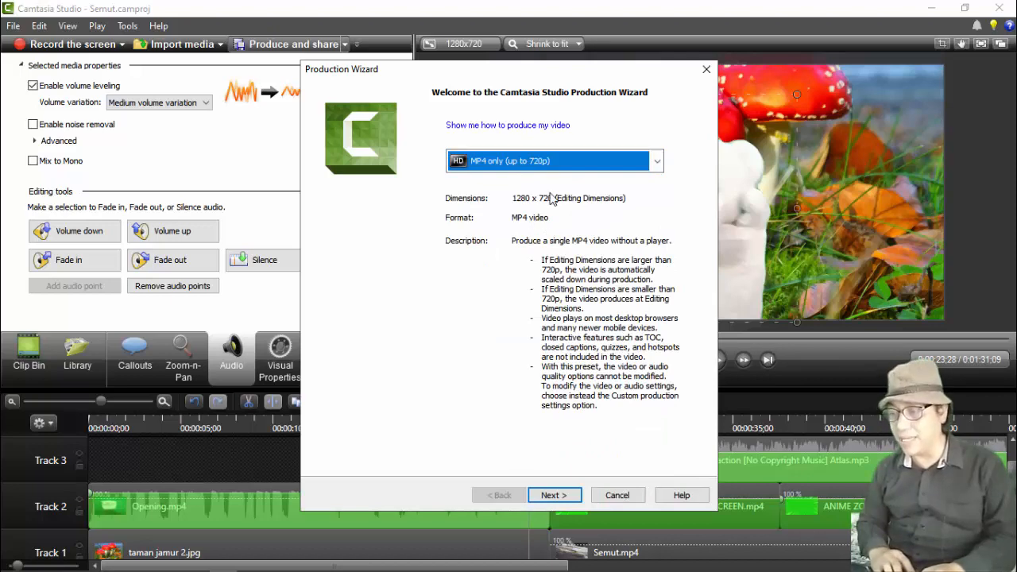
{"action": "left_click", "coordinate": [657, 161]}
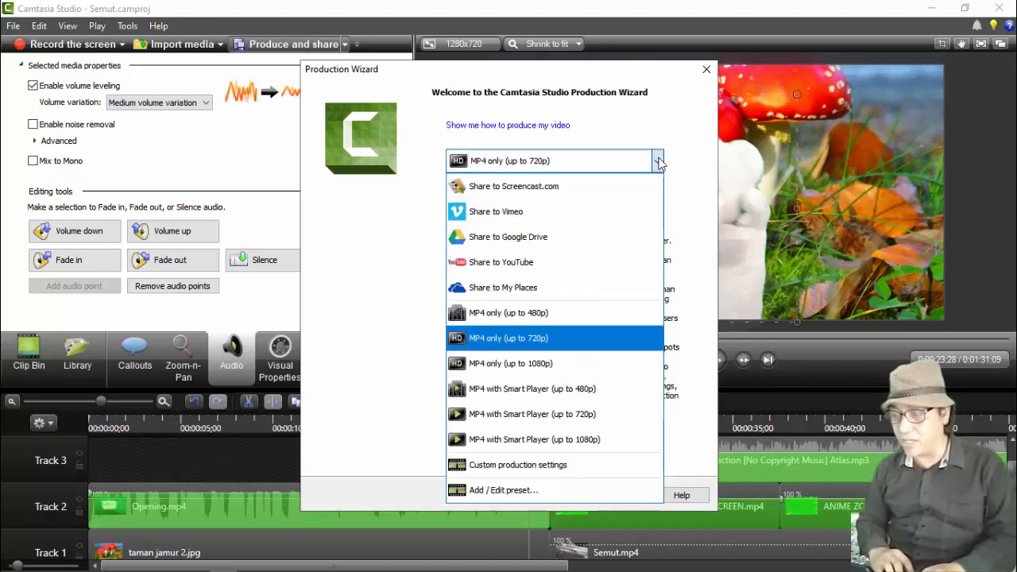
{"action": "left_click", "coordinate": [588, 336]}
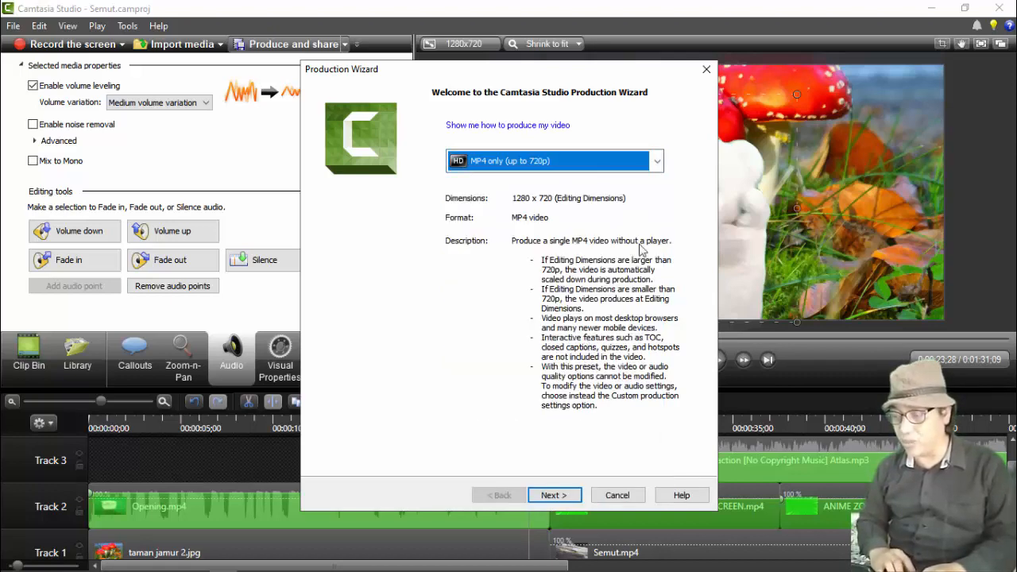
{"action": "left_click", "coordinate": [578, 494]}
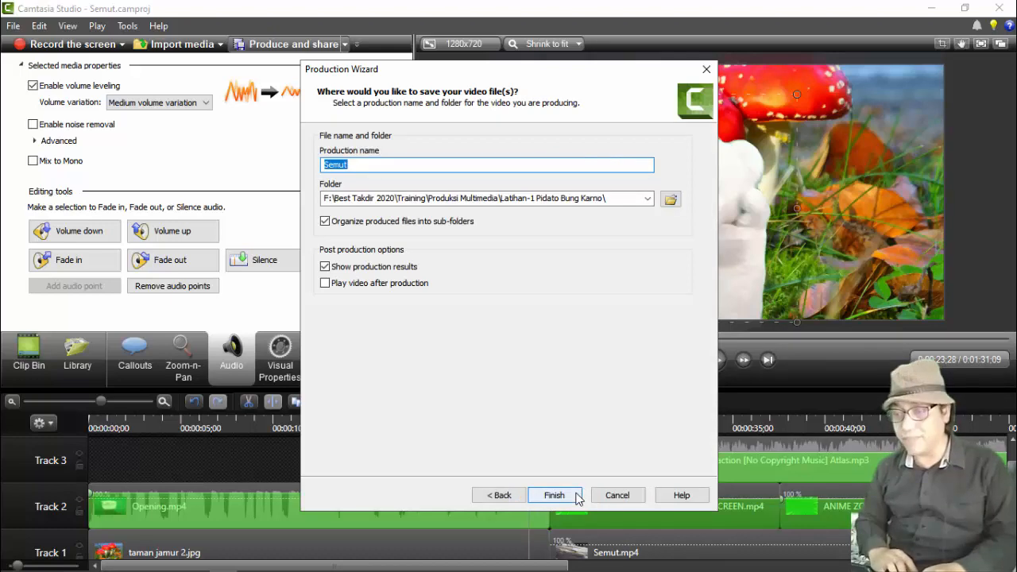
Step: Set the output to Semut.mp4 in the Latihan-2 Semut folder and start rendering the video
{"action": "left_click", "coordinate": [671, 200]}
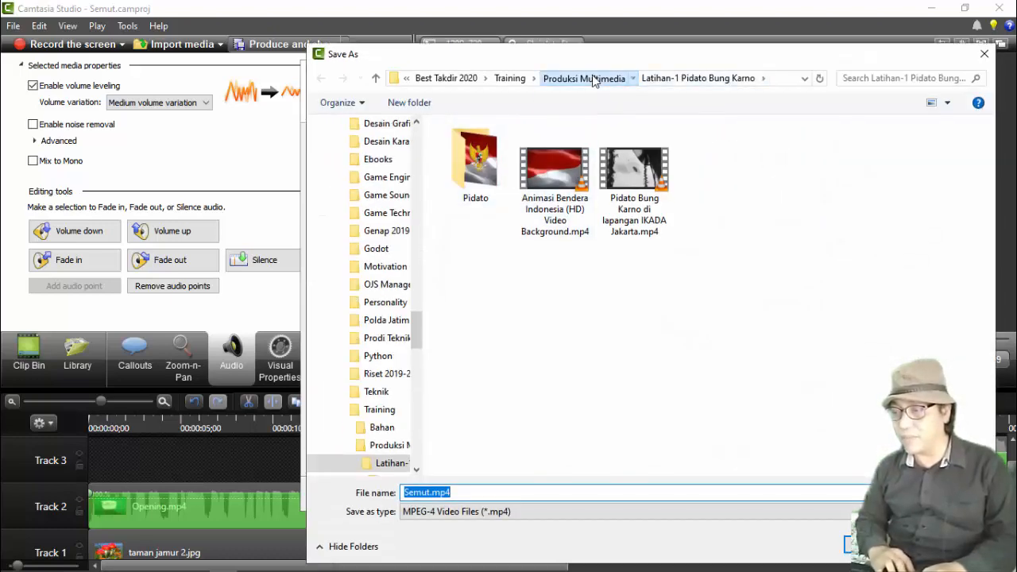
{"action": "left_click", "coordinate": [594, 79]}
{"action": "double_click", "coordinate": [512, 167]}
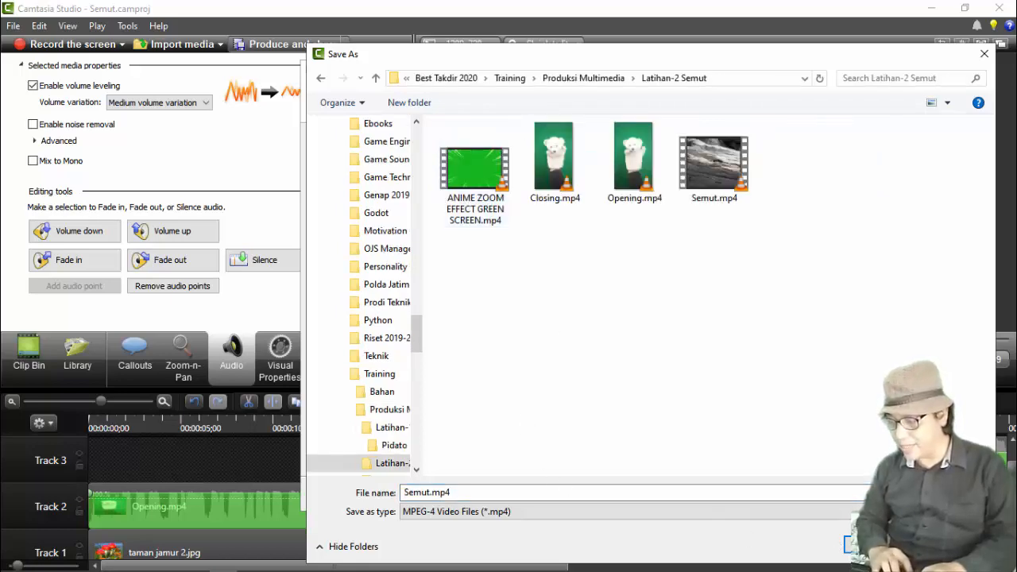
{"action": "left_click", "coordinate": [875, 545]}
{"action": "left_click", "coordinate": [572, 495]}
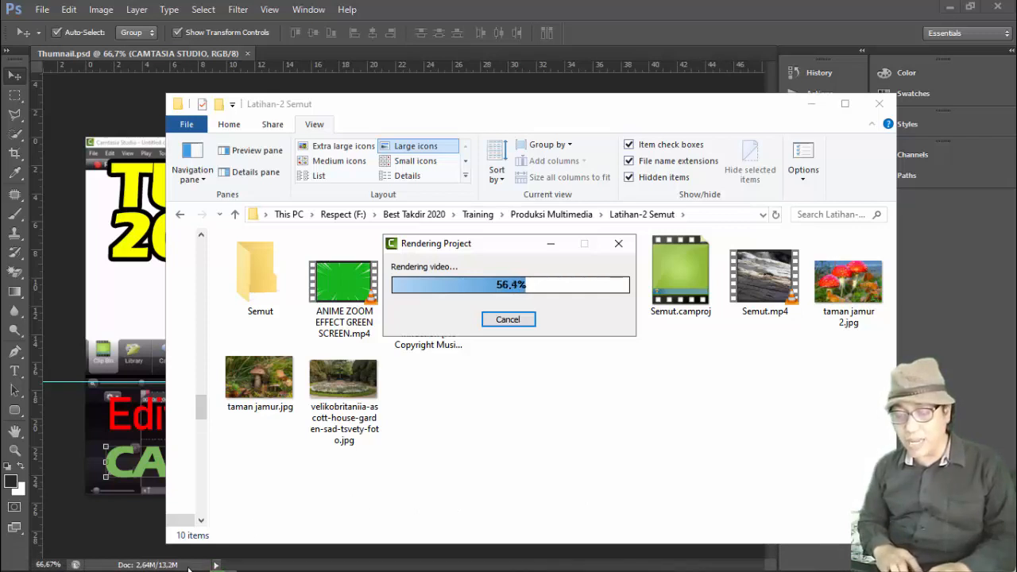
{"action": "mouse_move", "coordinate": [166, 566]}
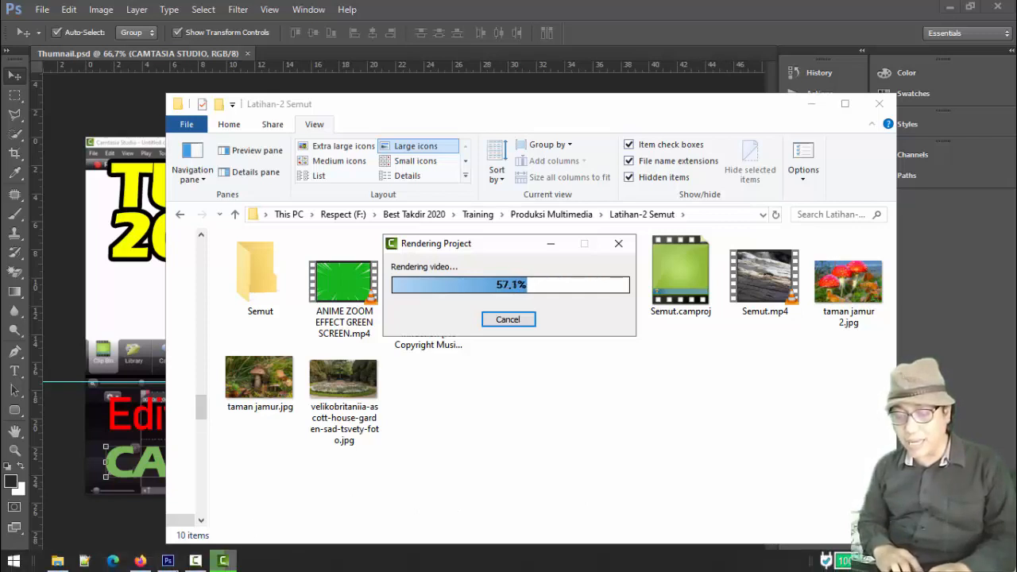
{"action": "left_click", "coordinate": [195, 562]}
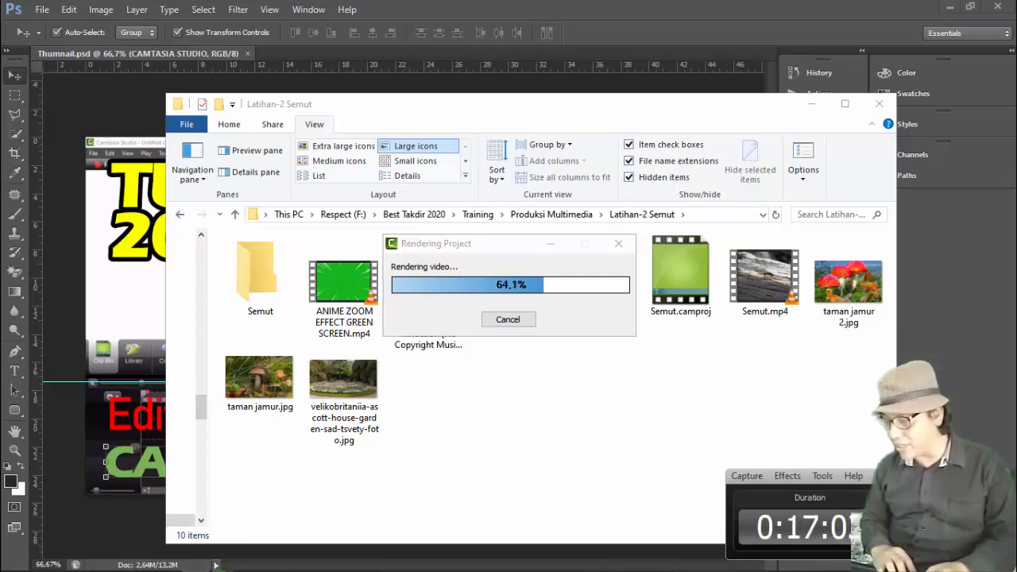
{"action": "left_click_drag", "start_coordinate": [914, 476], "coordinate": [910, 406]}
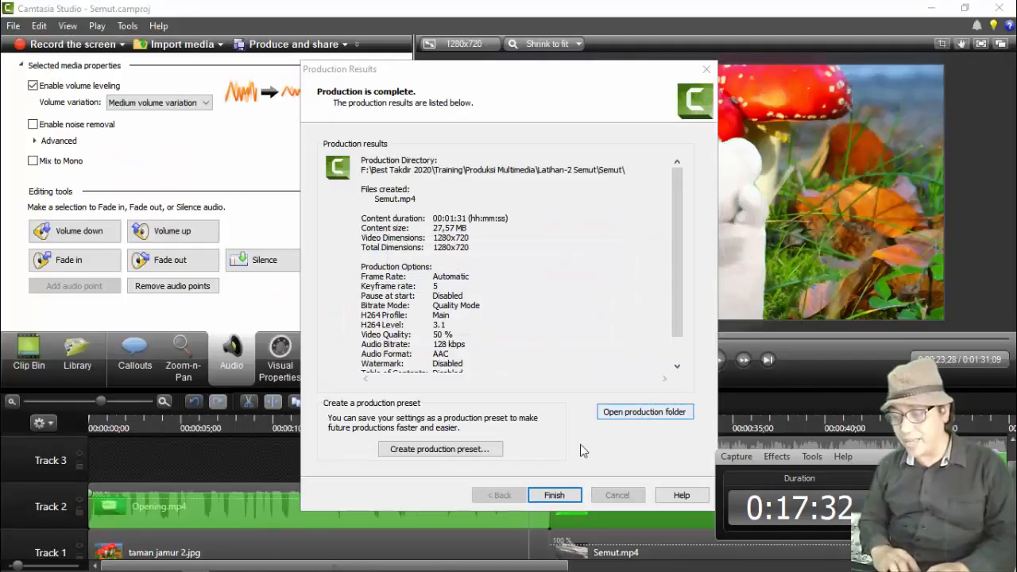
Step: Close the production results, then open the rendered Semut.mp4 from the Semut subfolder in VLC media player and watch it full screen
{"action": "left_click", "coordinate": [555, 495]}
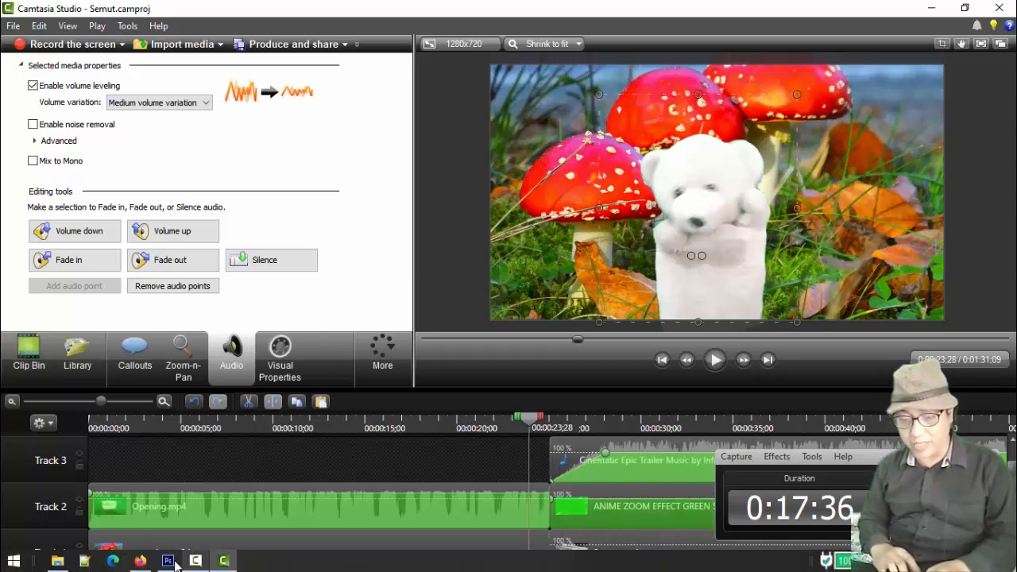
{"action": "left_click", "coordinate": [58, 561]}
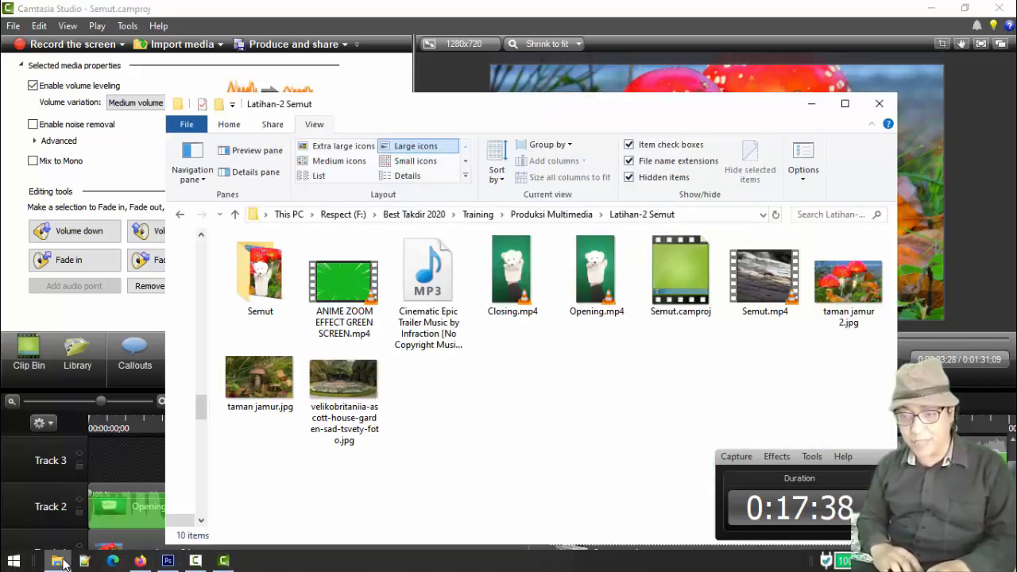
{"action": "double_click", "coordinate": [260, 282]}
{"action": "left_click", "coordinate": [262, 291]}
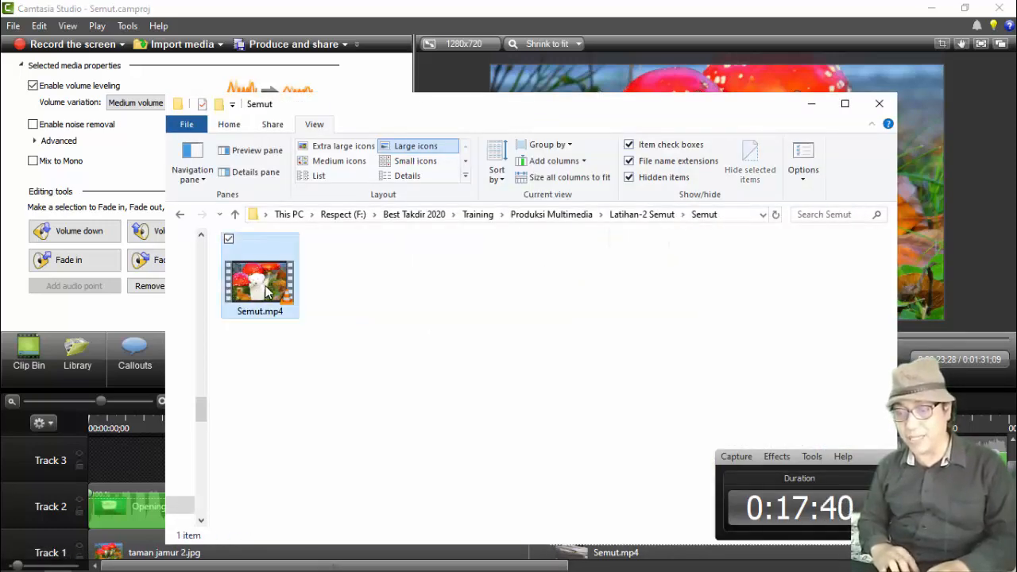
{"action": "double_click", "coordinate": [265, 292]}
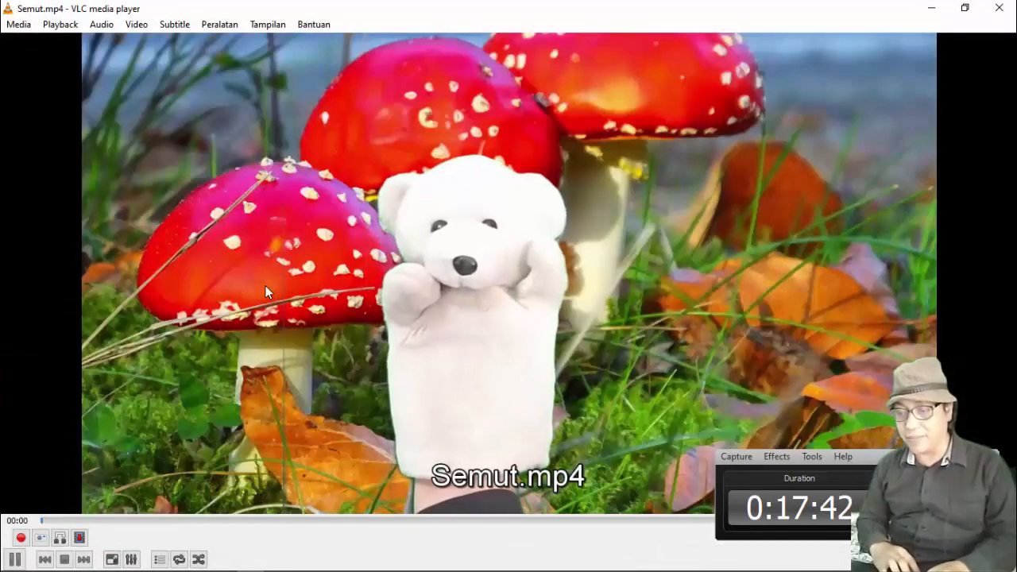
{"action": "double_click", "coordinate": [265, 292]}
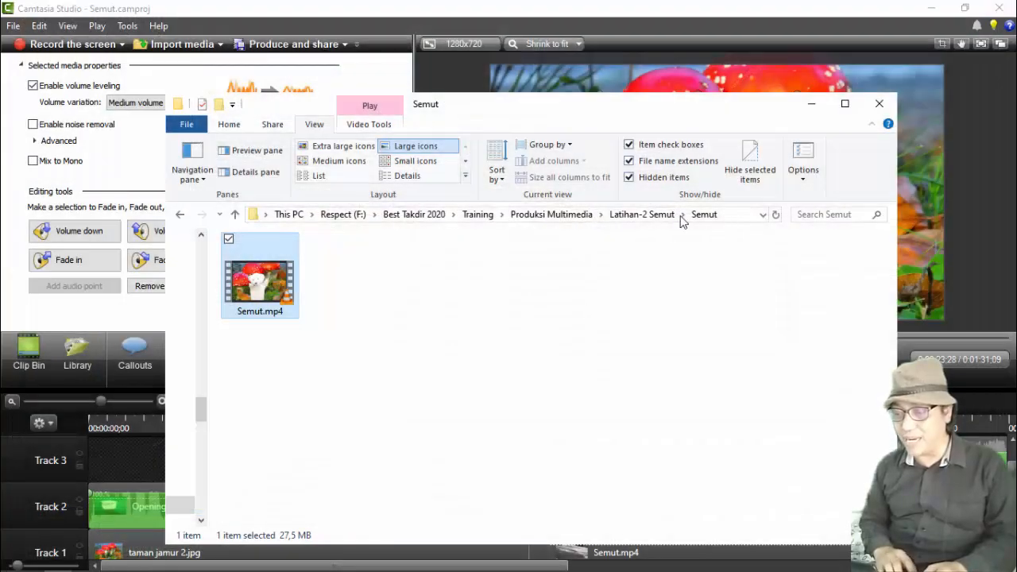
Step: Return to Camtasia Studio and select the opening puppet clip in the preview
{"action": "left_click", "coordinate": [513, 48]}
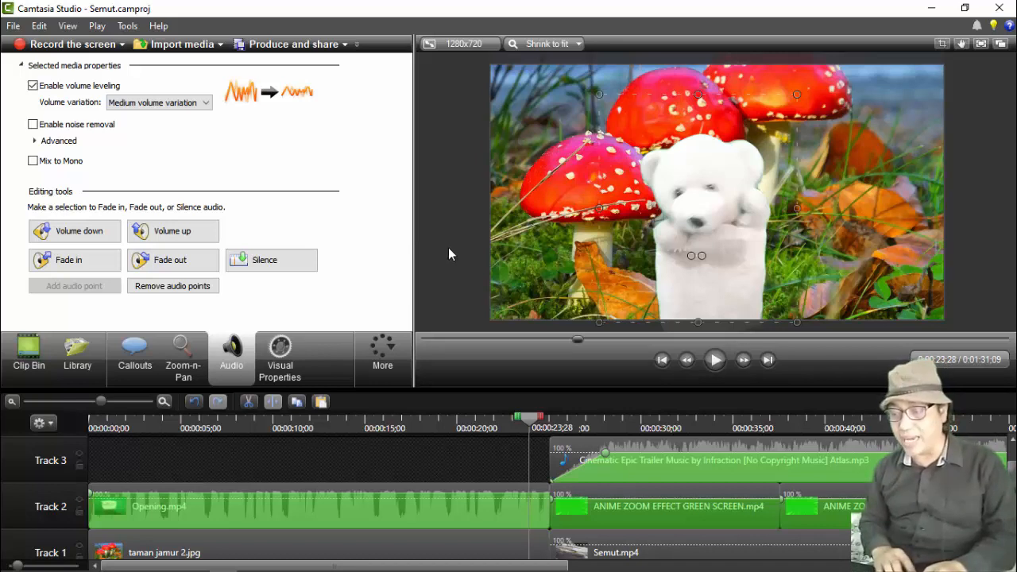
{"action": "left_click", "coordinate": [708, 229]}
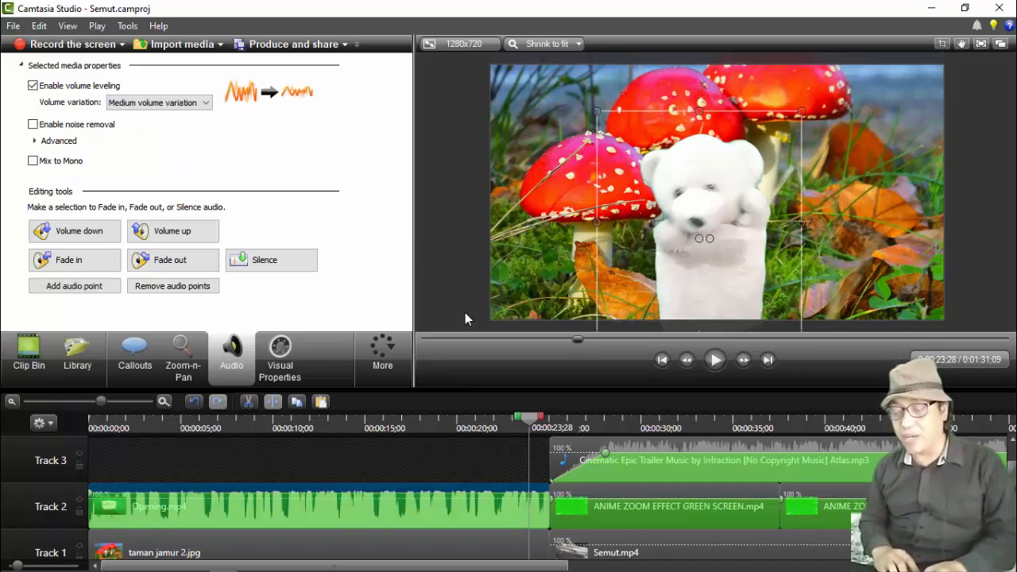